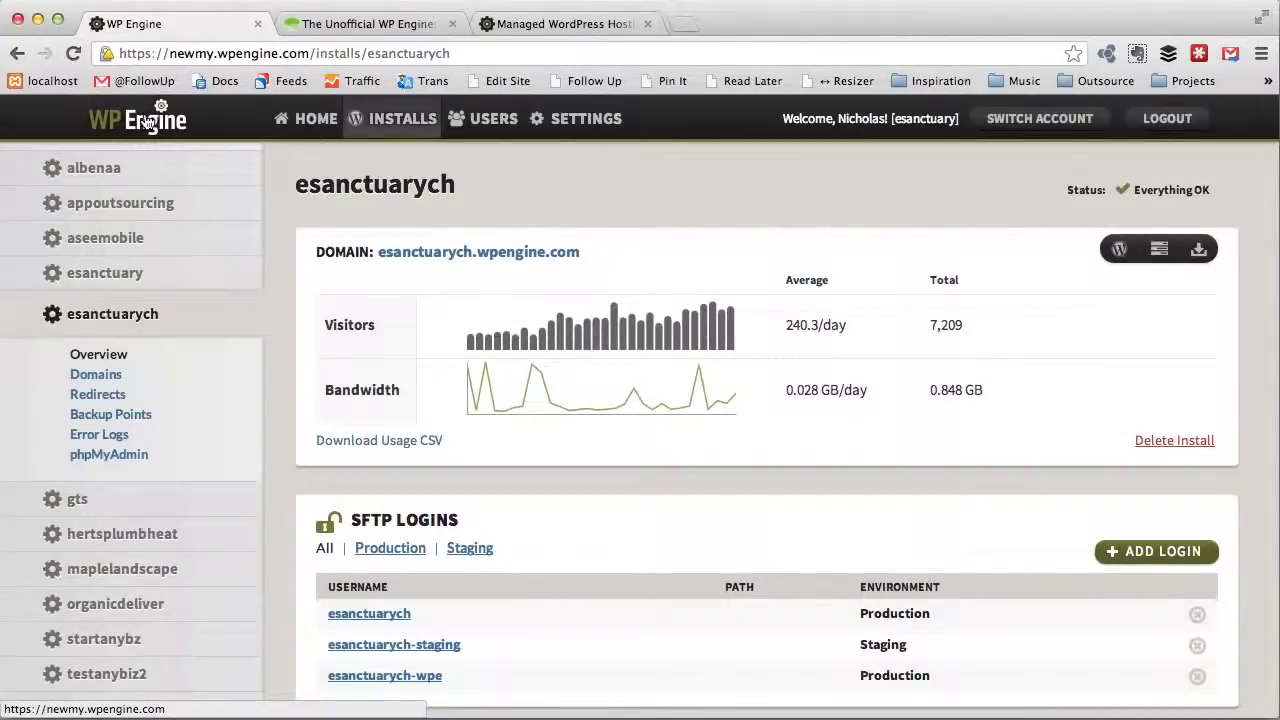
Step: Go back to the dashboard home, showing the esanctuarych install overview and its stats
click(145, 121)
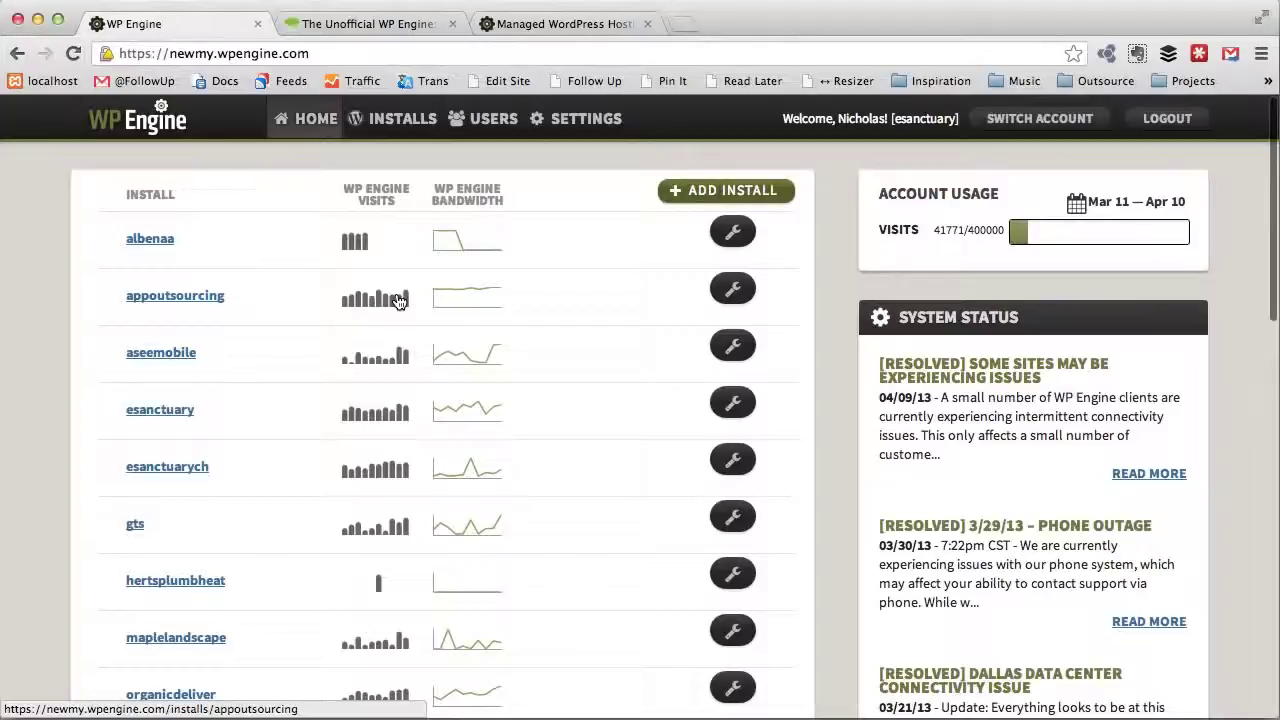
click(587, 33)
scroll(668, 314, down, 2)
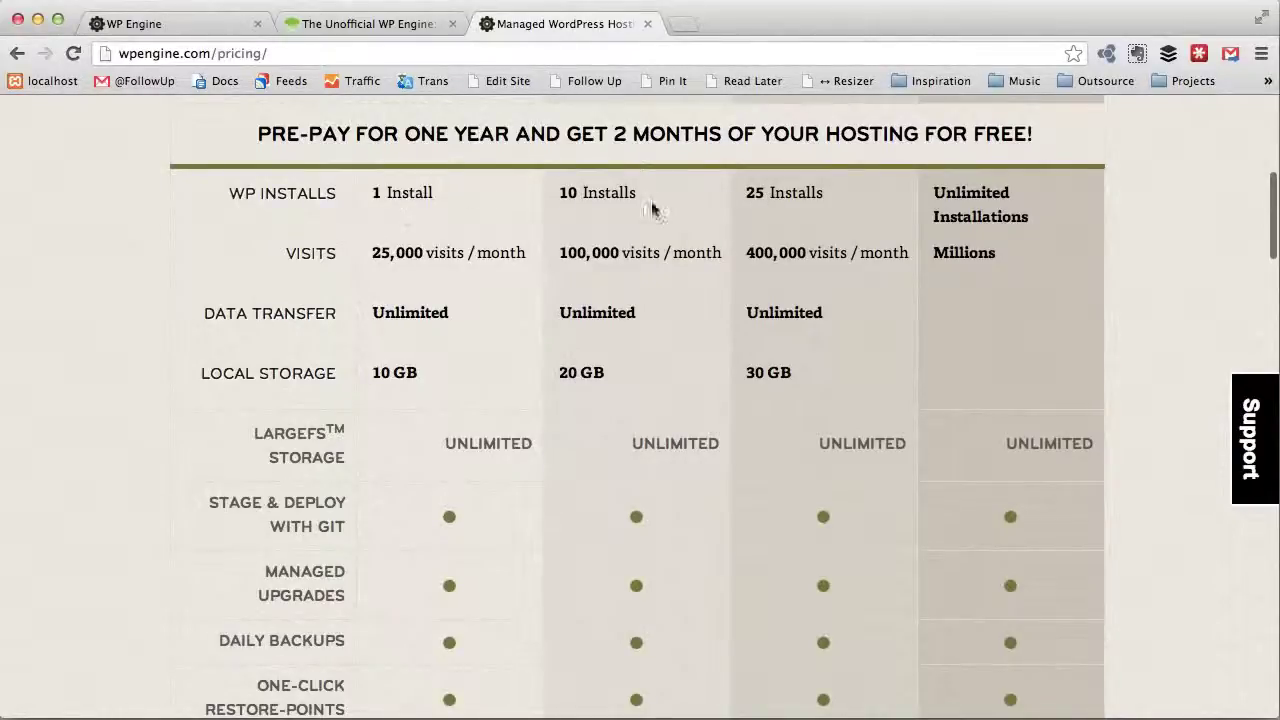
scroll(776, 207, up, 2)
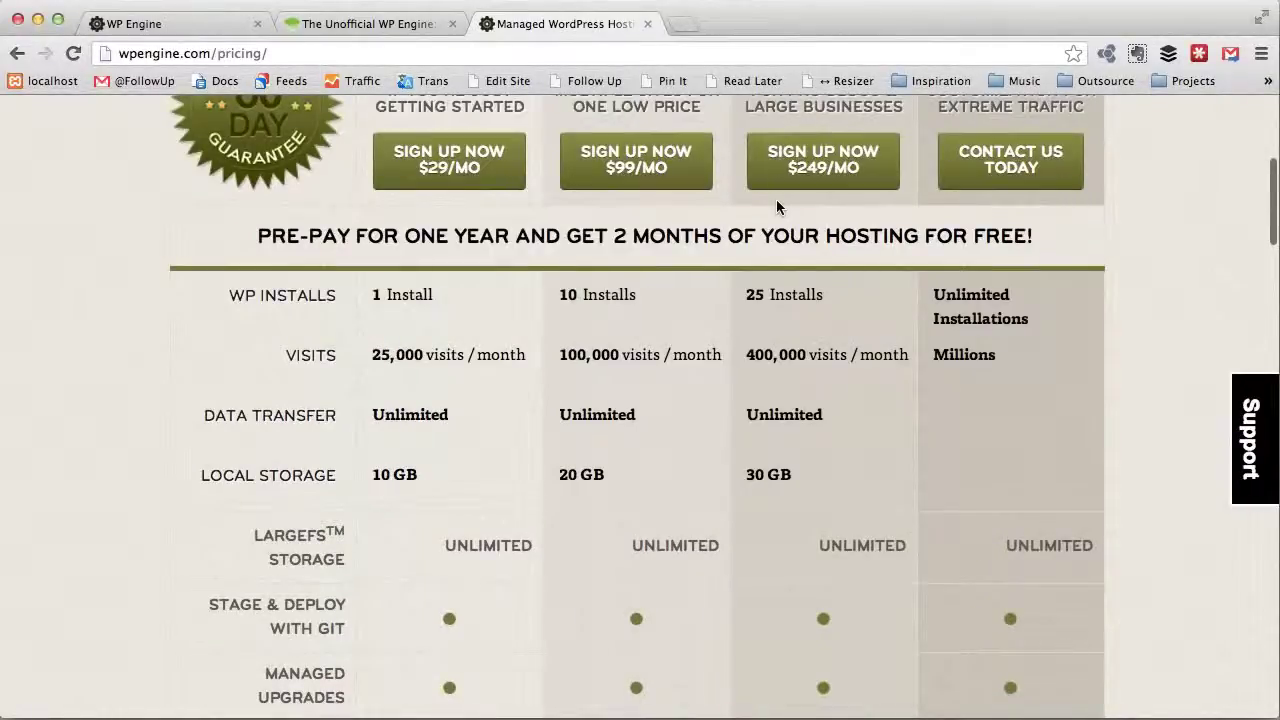
scroll(430, 255, up, 2)
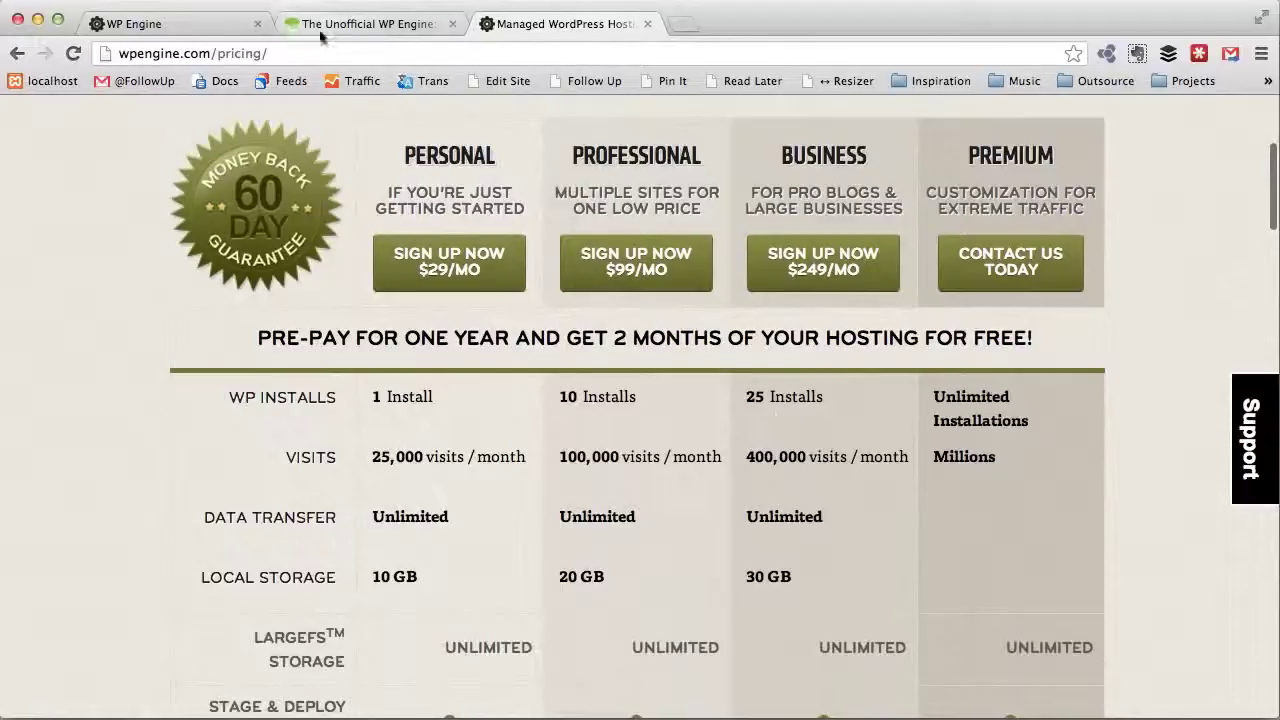
click(201, 26)
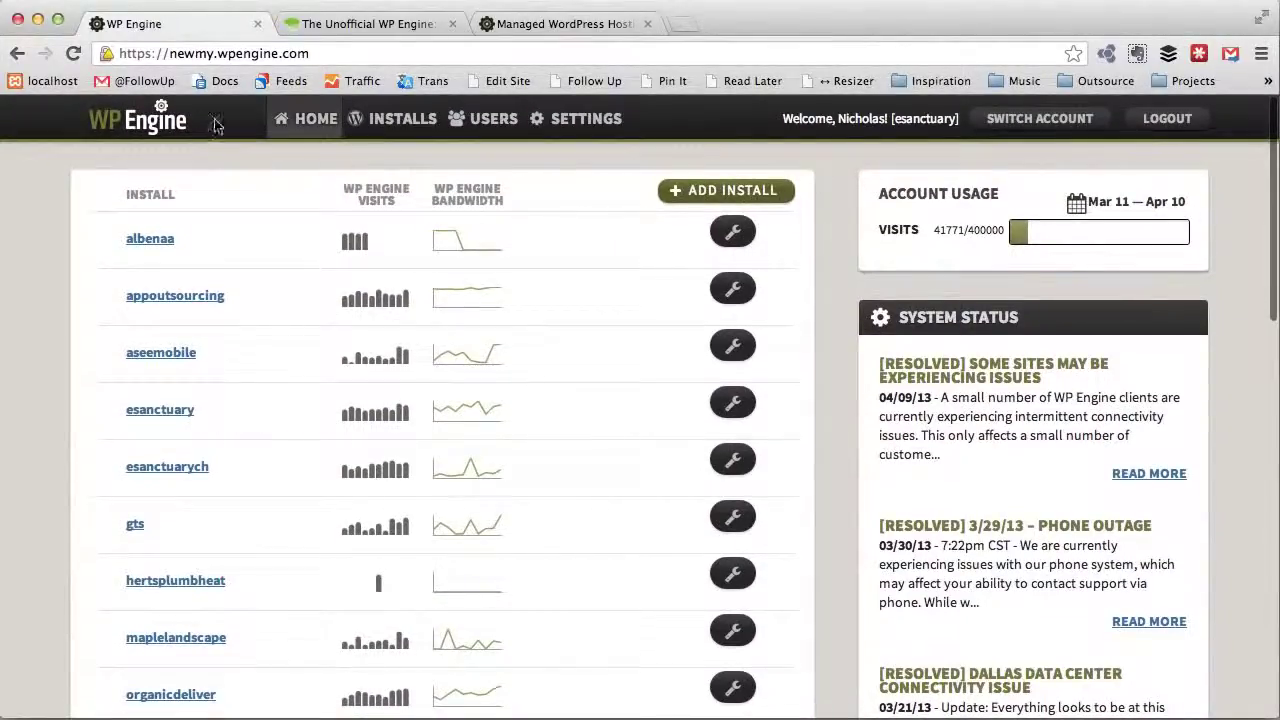
Step: Open the Add New WordPress Installation form with the Installation Name field ready for input
click(705, 191)
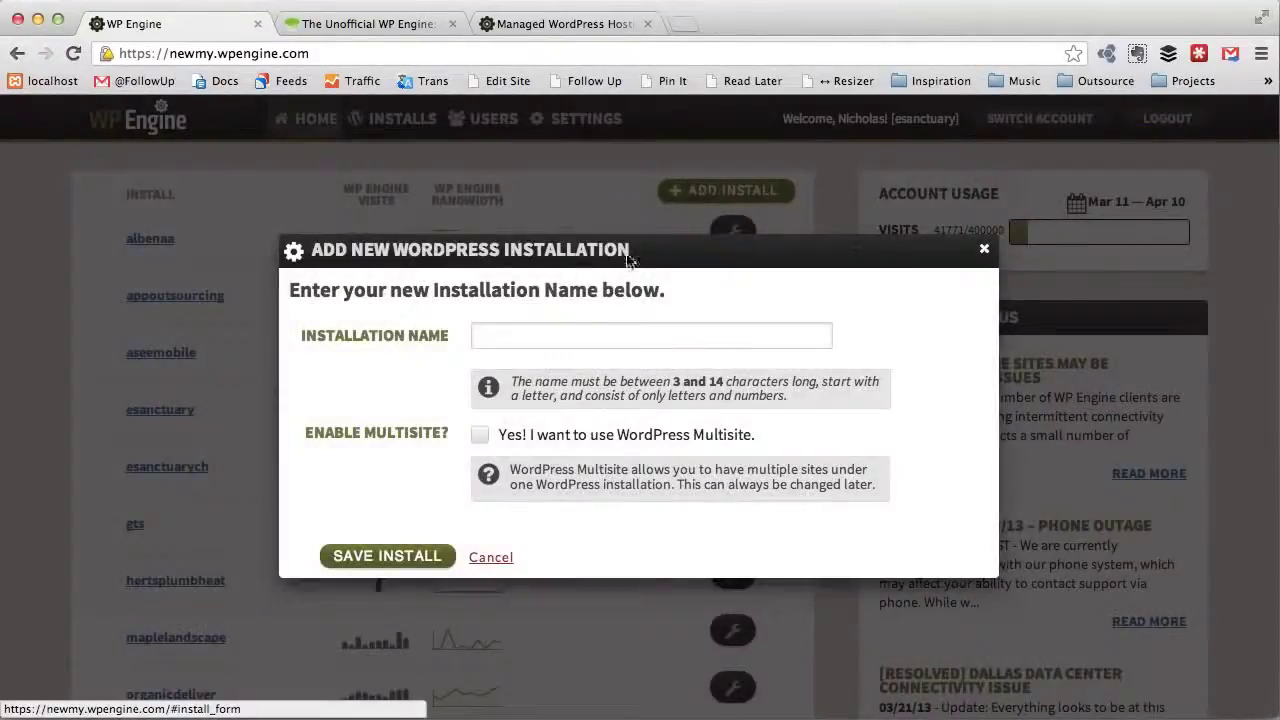
click(506, 341)
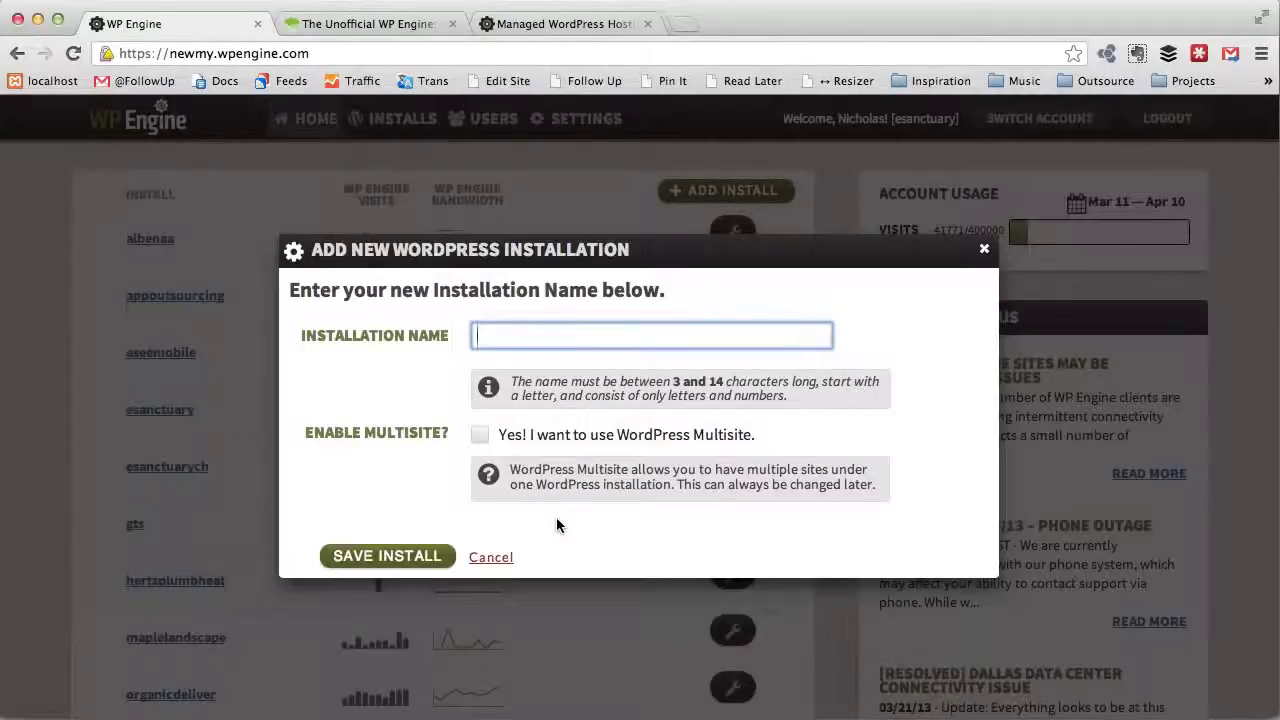
Step: Name the new install 'mycoolnewsite' and save it
text(mycoolnewsite)
click(424, 560)
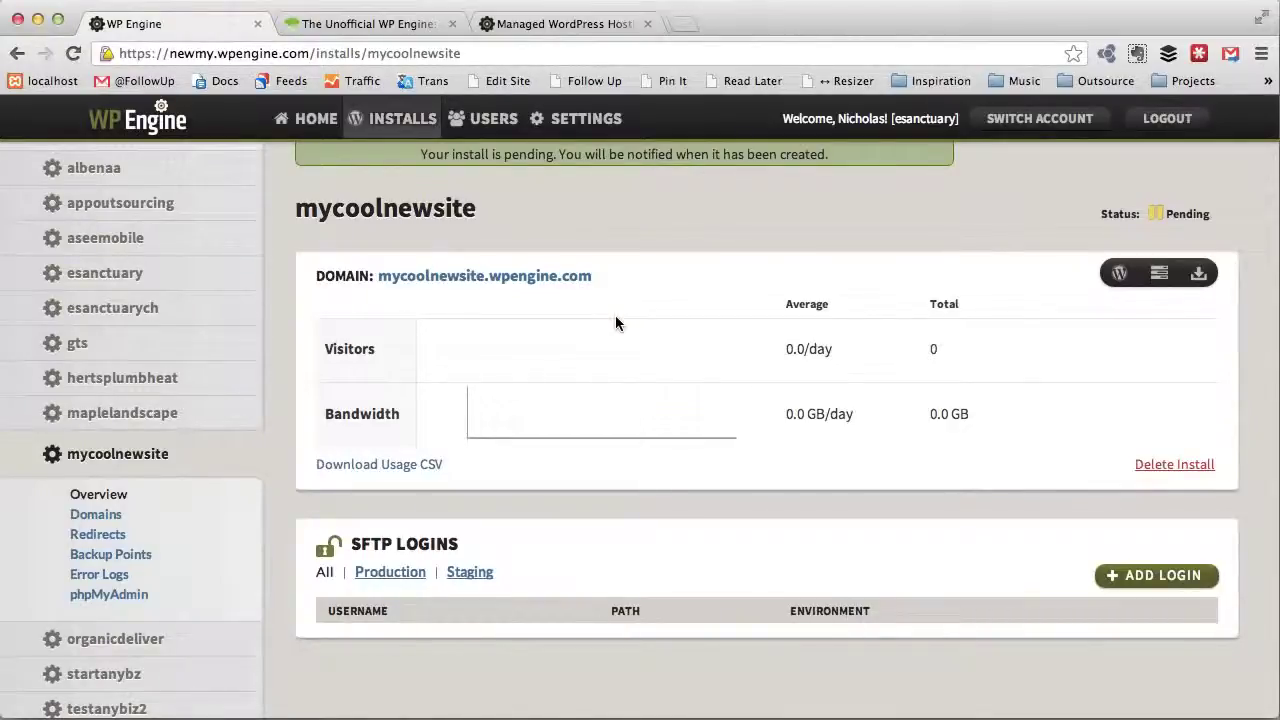
Step: Open mycoolnewsite.wpengine.com in a new tab, then return to the pending install's overview
right_click(534, 277)
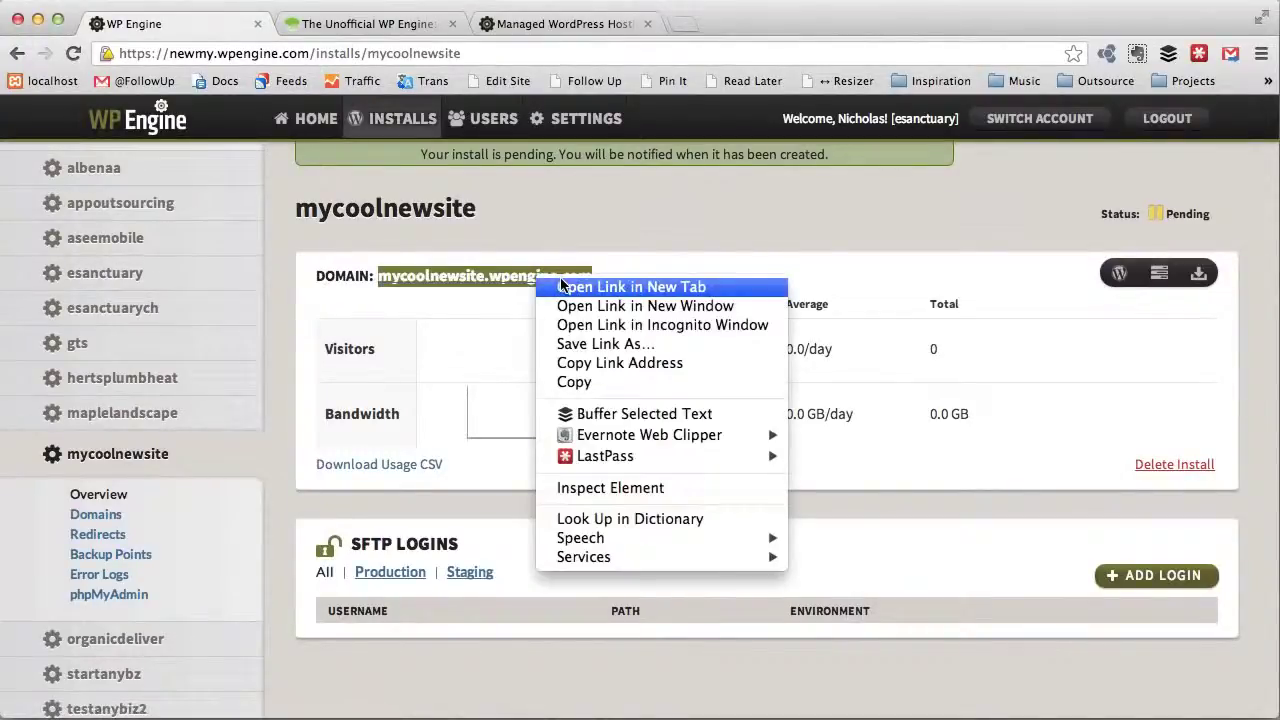
click(561, 286)
click(380, 23)
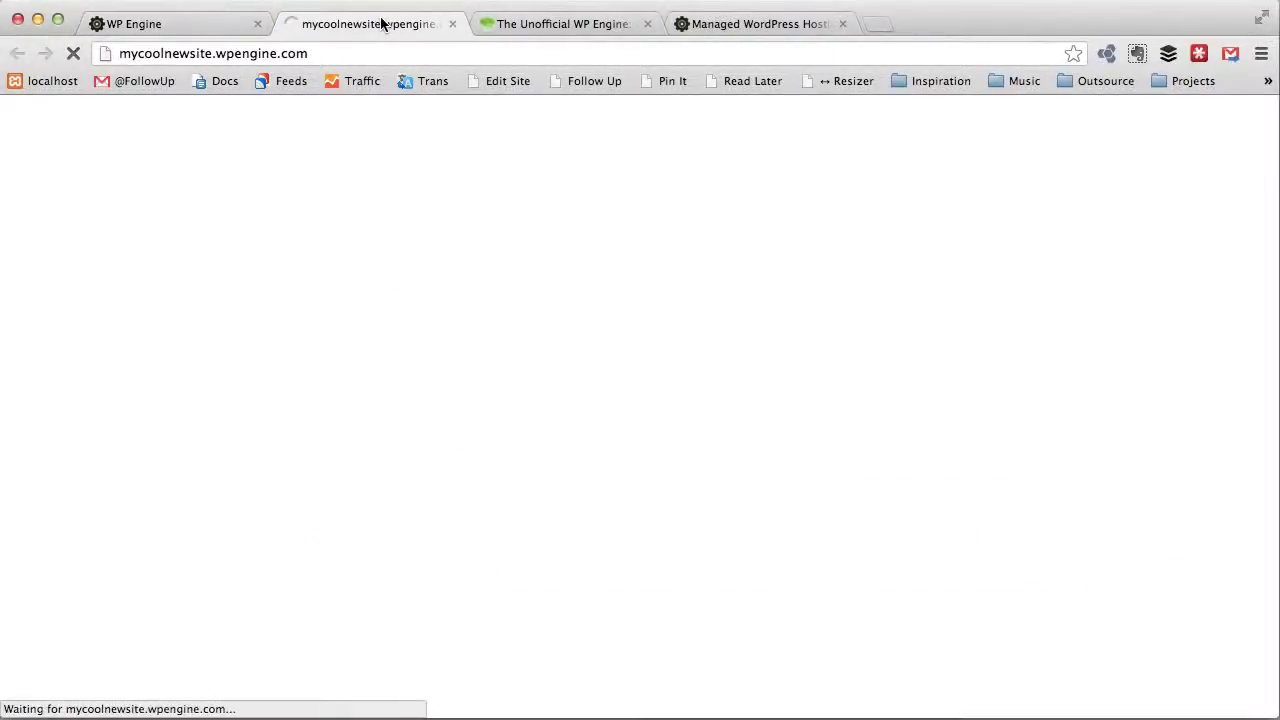
click(170, 23)
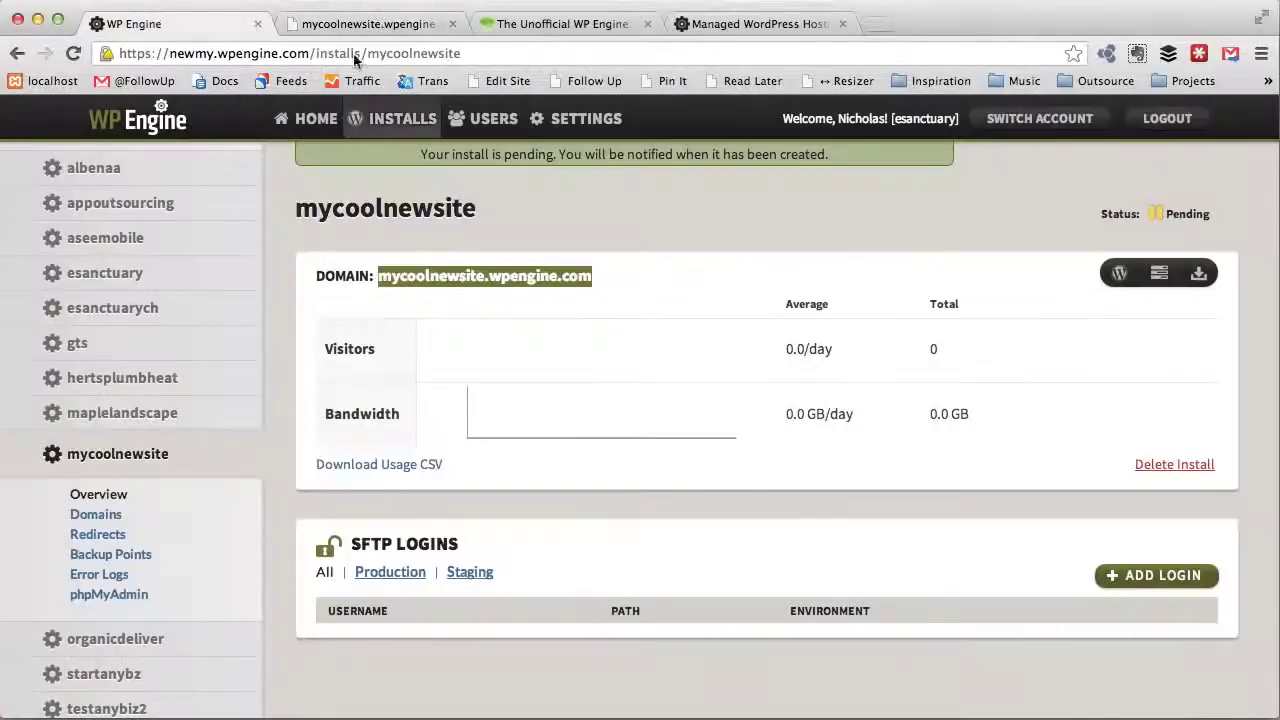
click(723, 266)
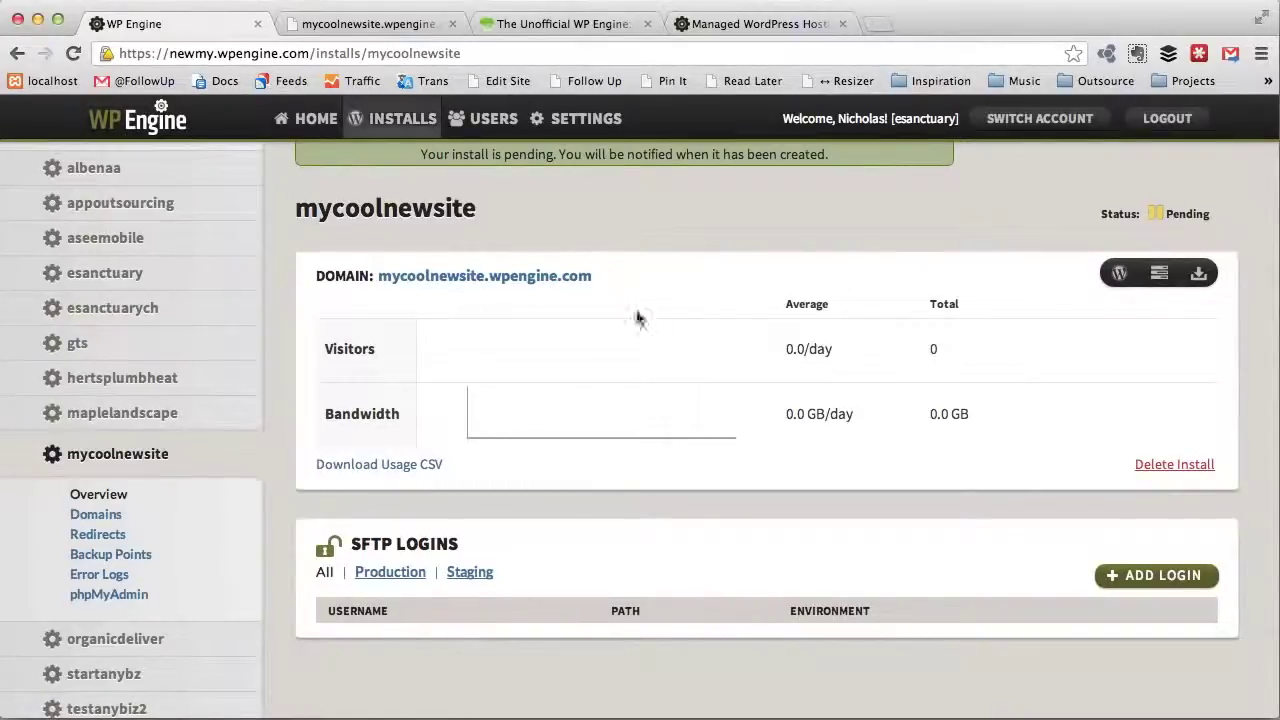
scroll(652, 325, down, 1)
scroll(652, 325, up, 1)
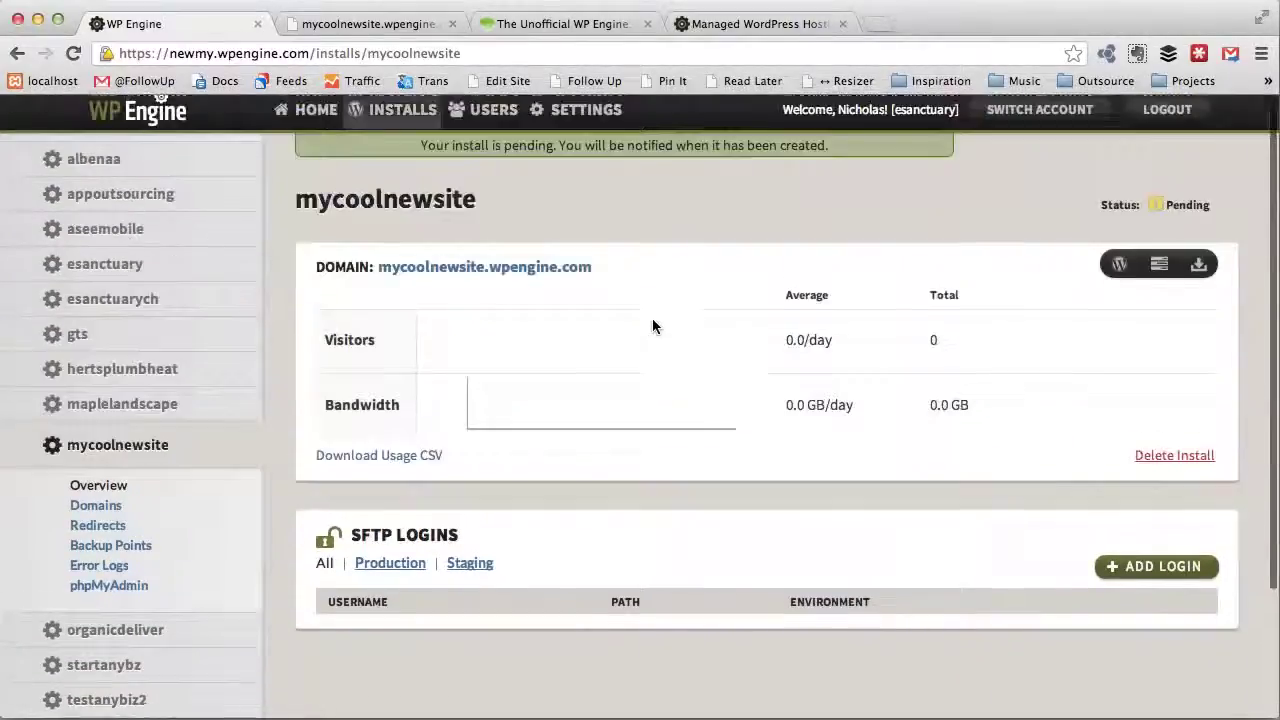
Step: Load mail.google.com in a new browser tab and refresh the inbox
click(876, 22)
text(mail.google.com)
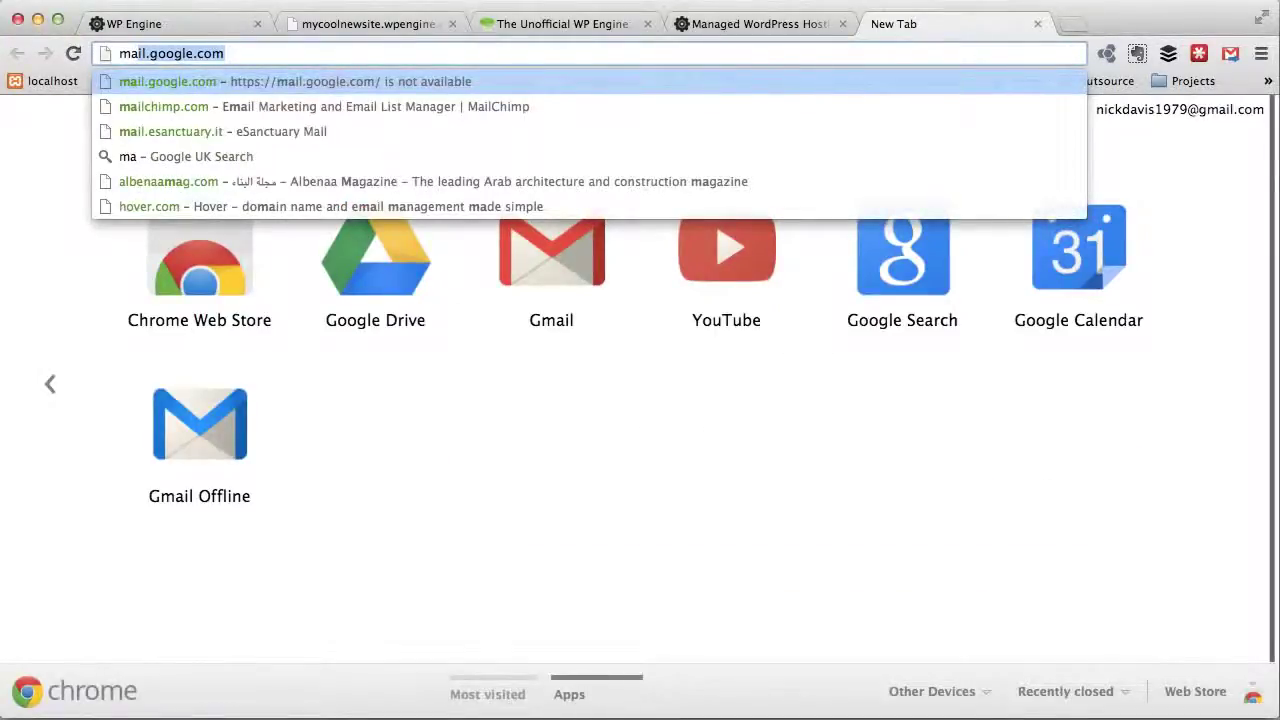
key(Return)
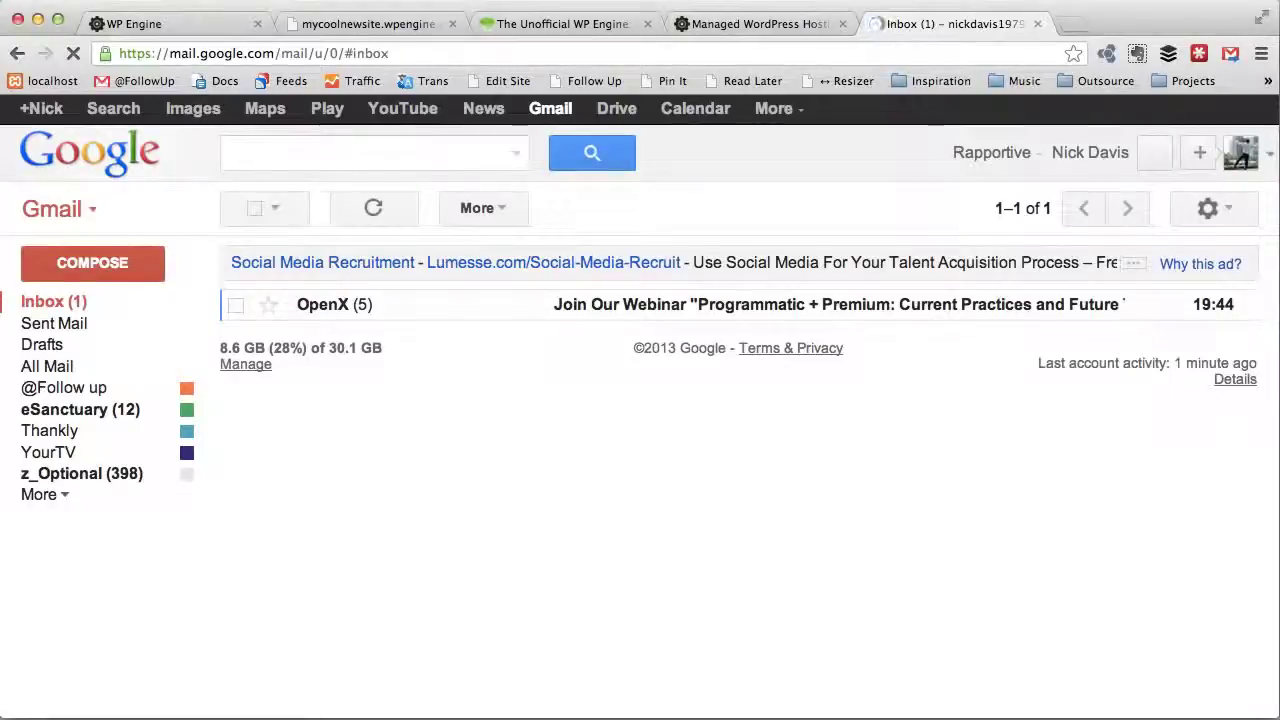
click(793, 0)
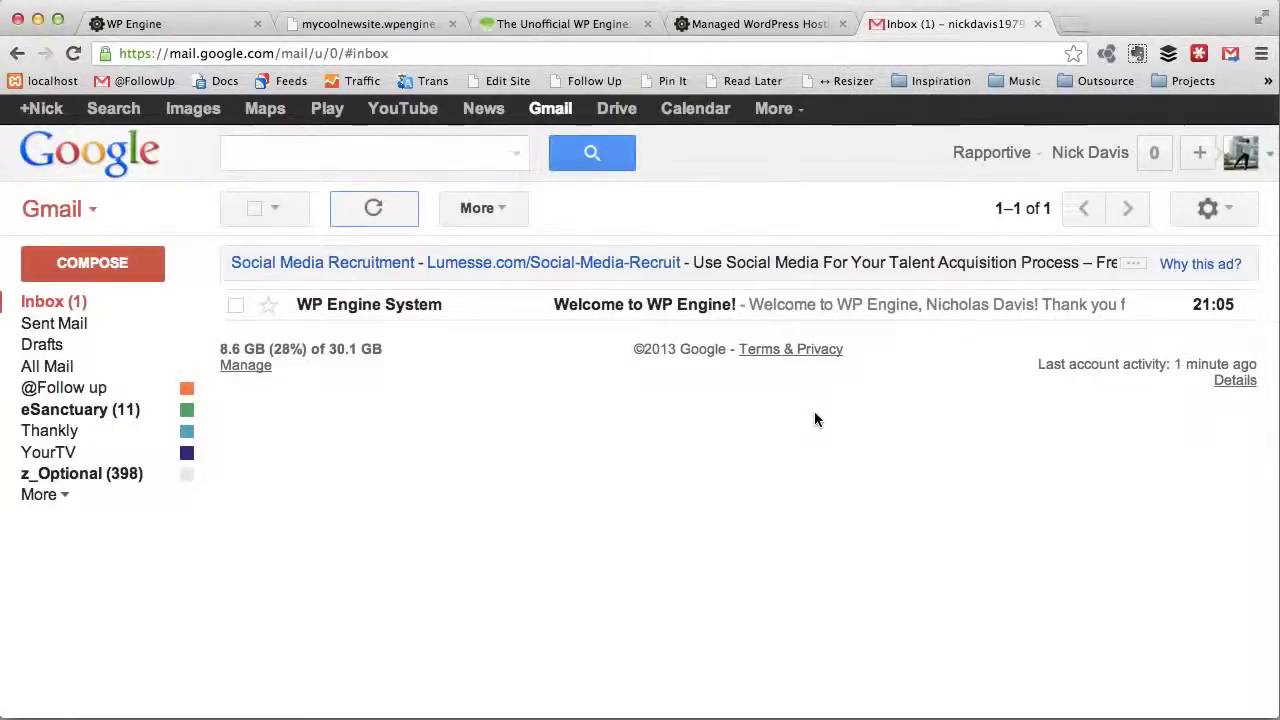
Step: Open the Welcome to WP Engine! email and read through its contents
click(698, 303)
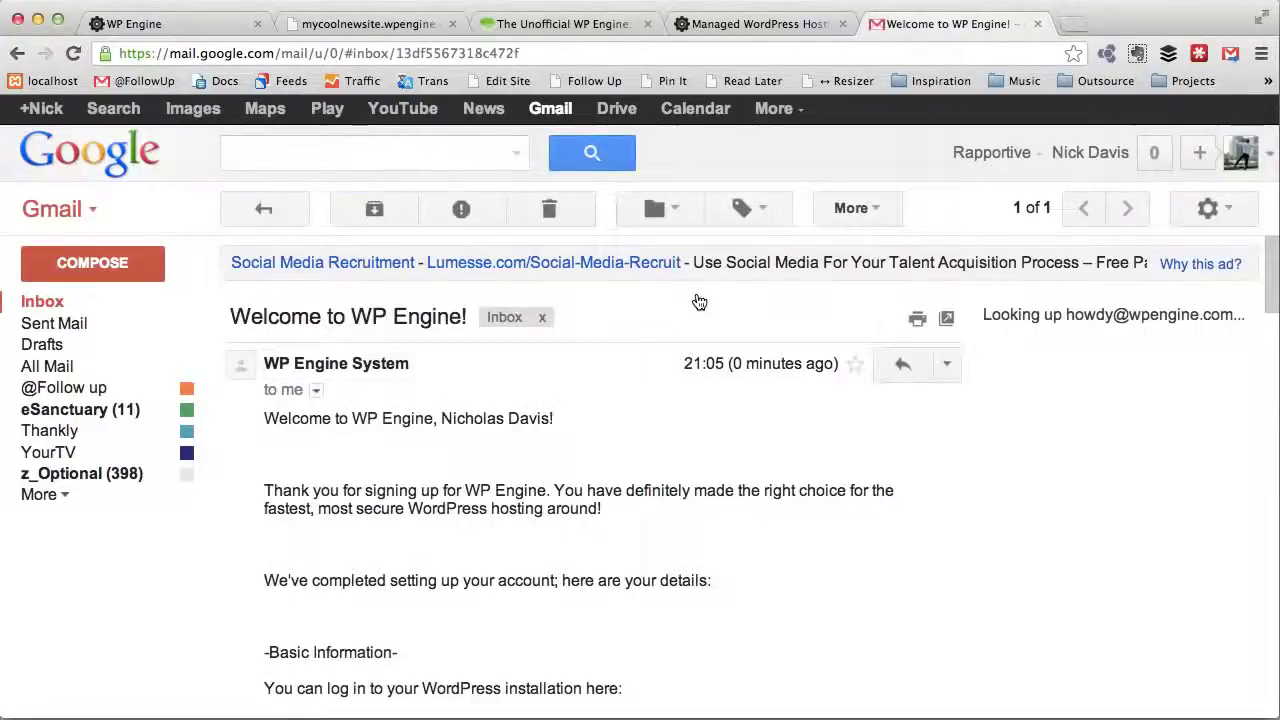
scroll(733, 495, down, 1)
scroll(733, 490, down, 5)
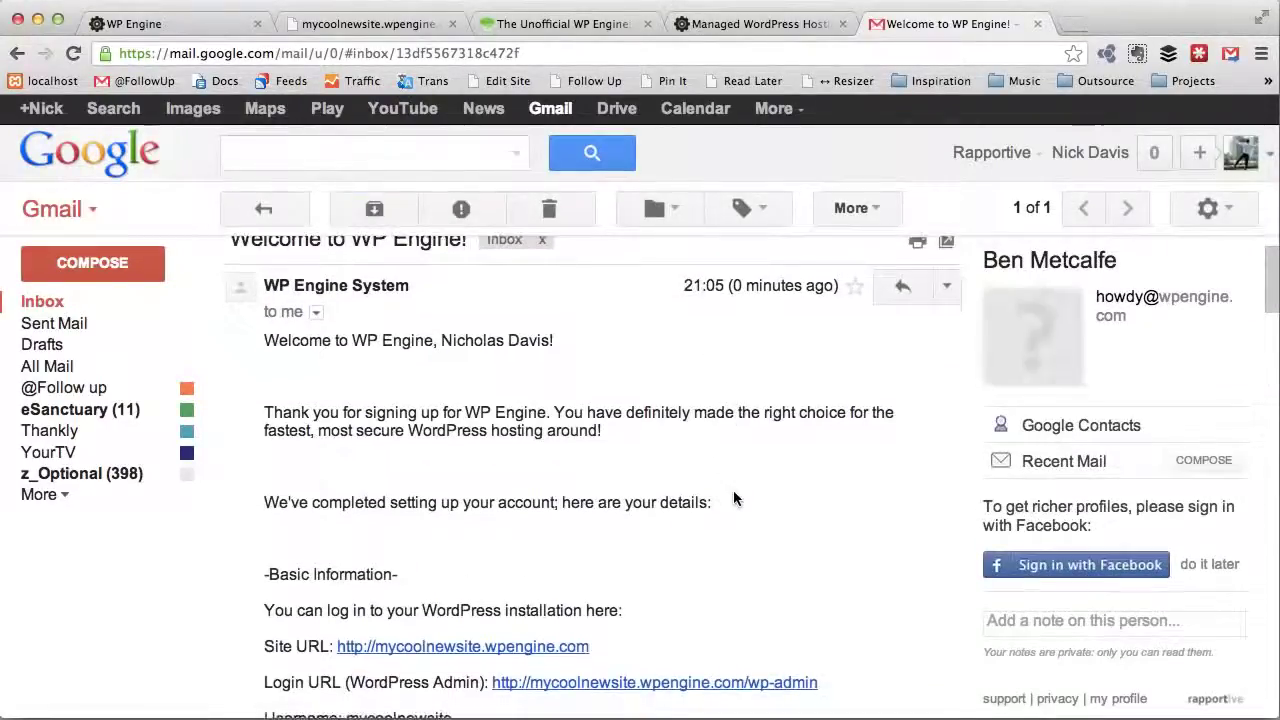
scroll(742, 540, down, 6)
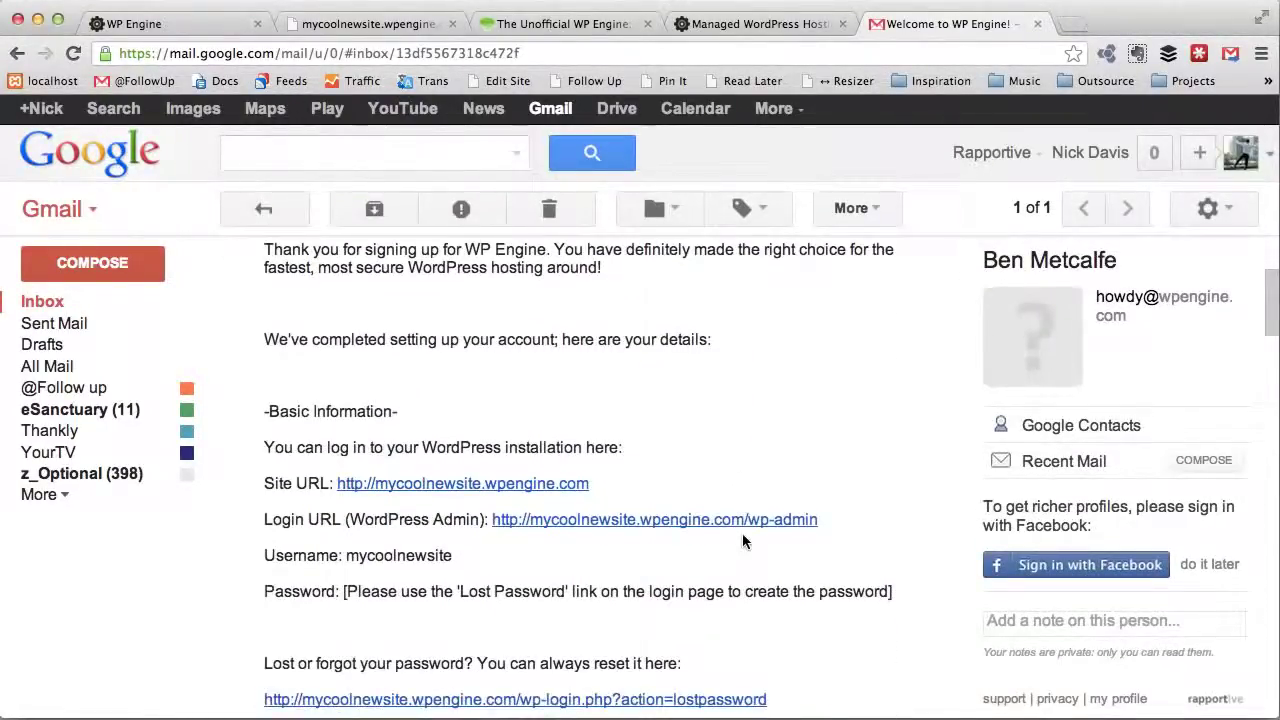
scroll(742, 540, down, 2)
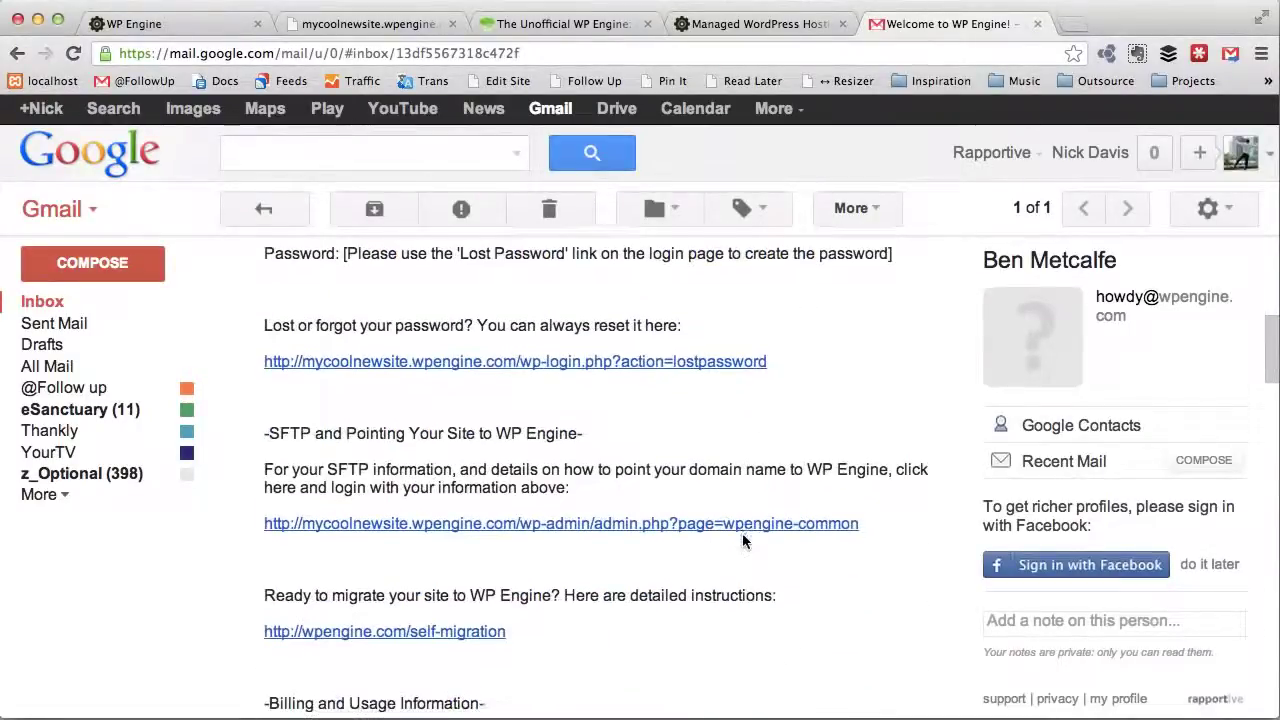
scroll(742, 540, up, 5)
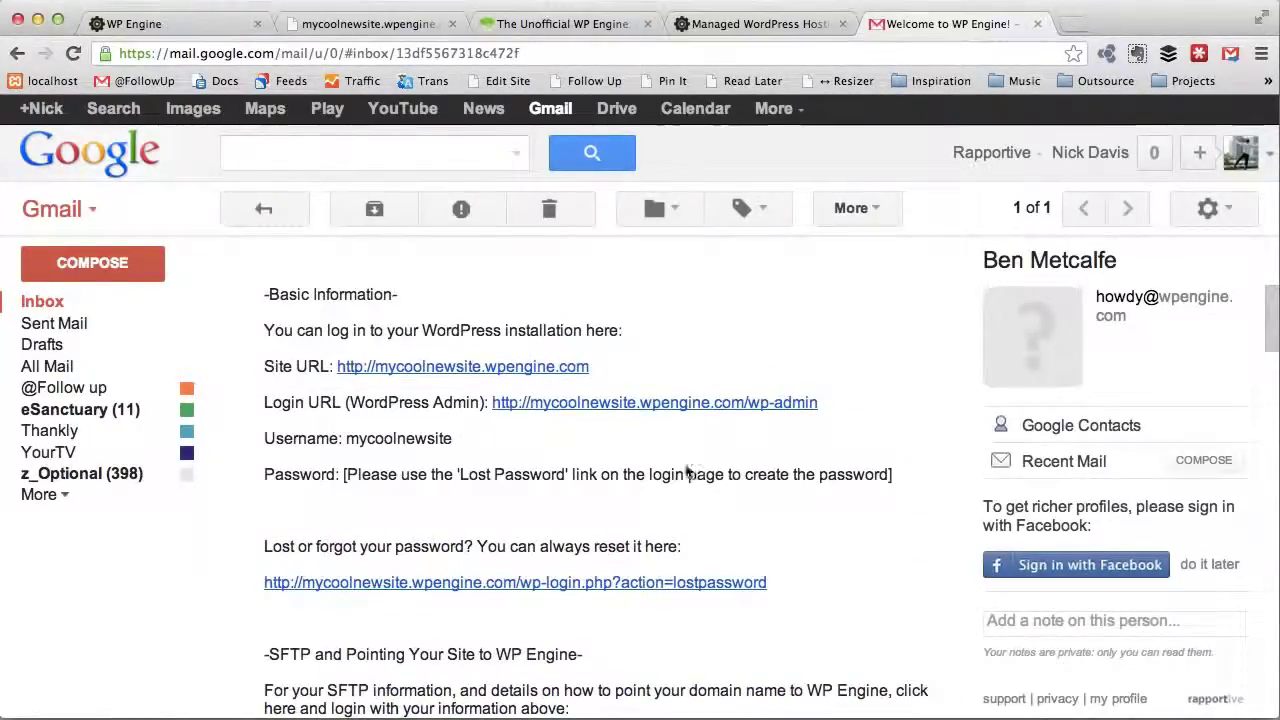
Step: Open the email's Site URL, mycoolnewsite.wpengine.com, in a new tab and reload it
right_click(448, 371)
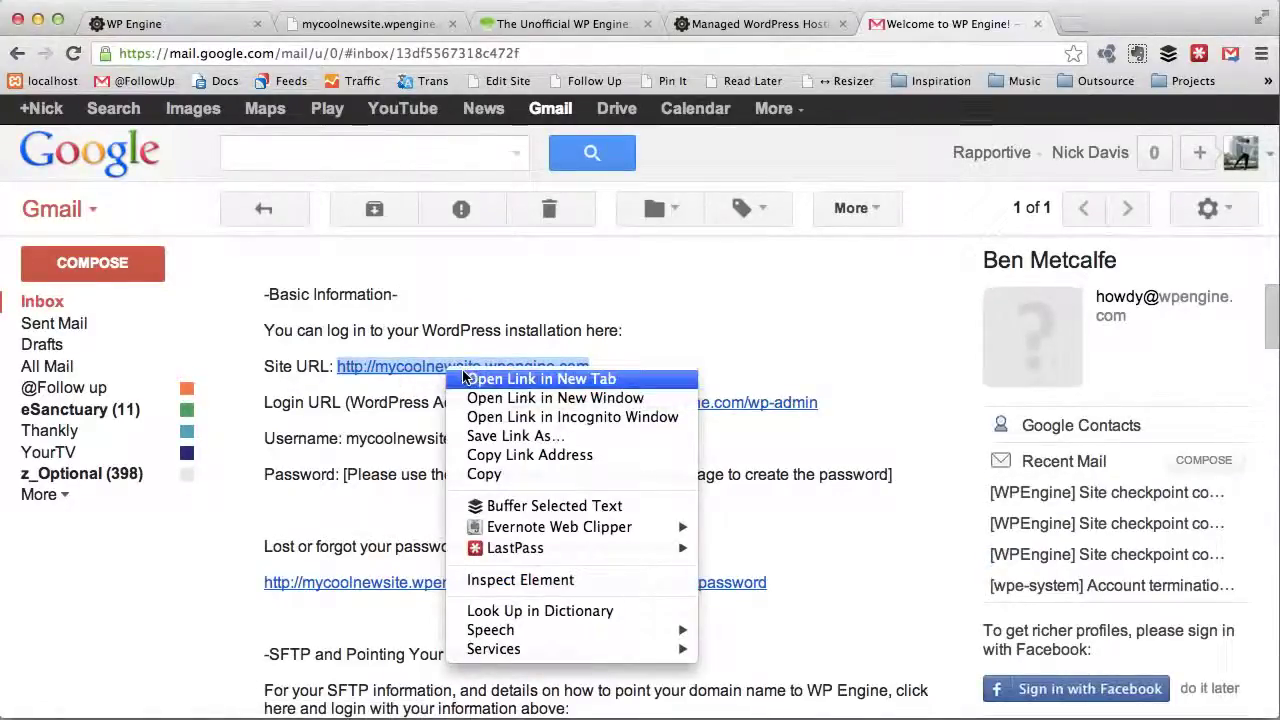
click(466, 378)
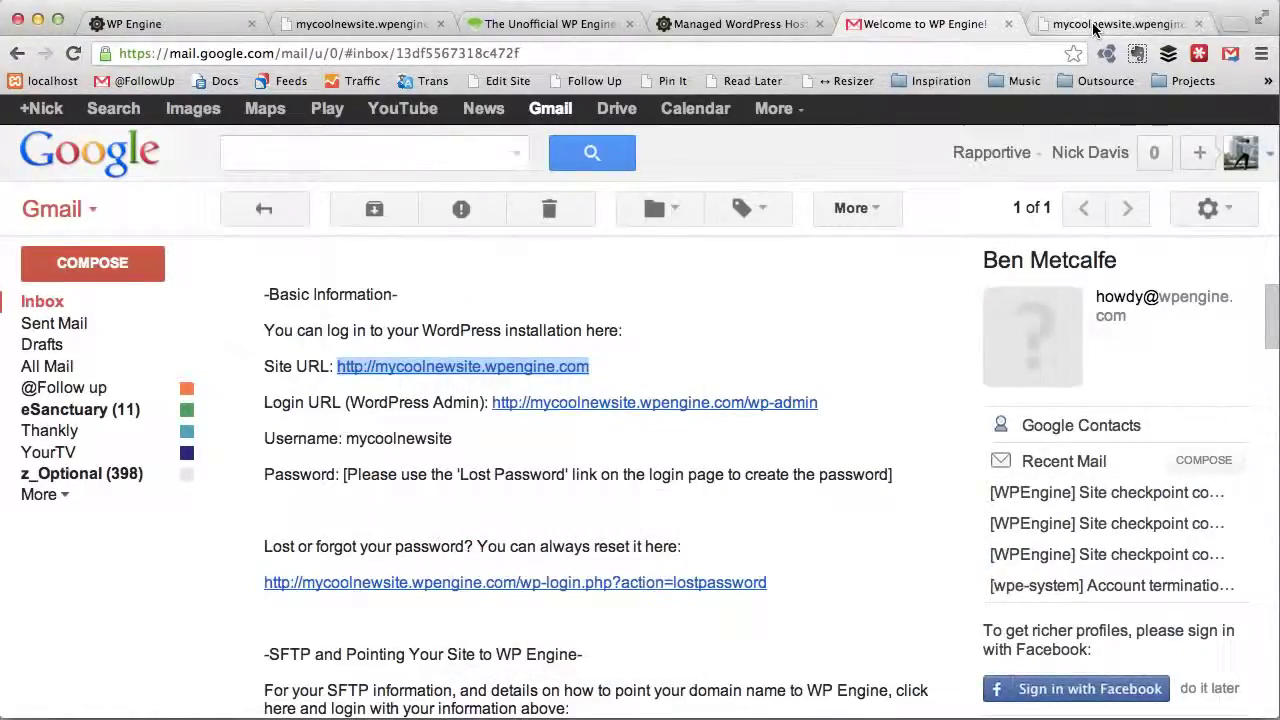
click(1100, 26)
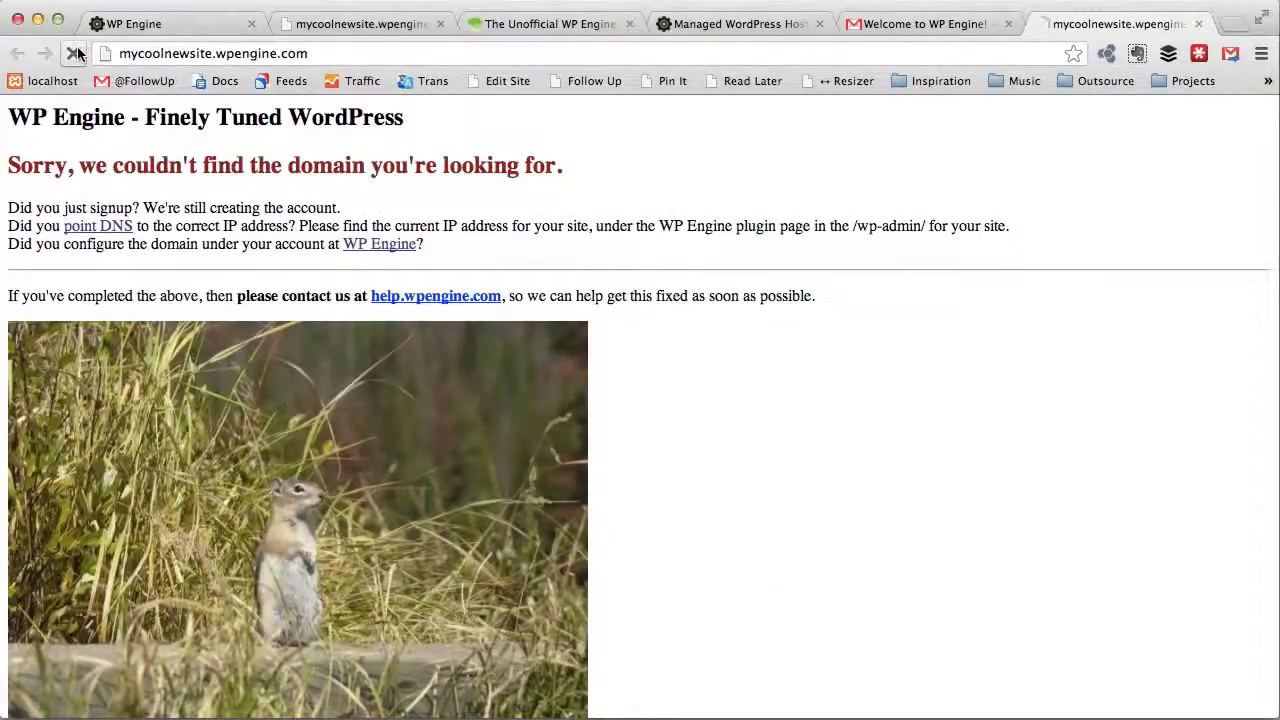
click(73, 53)
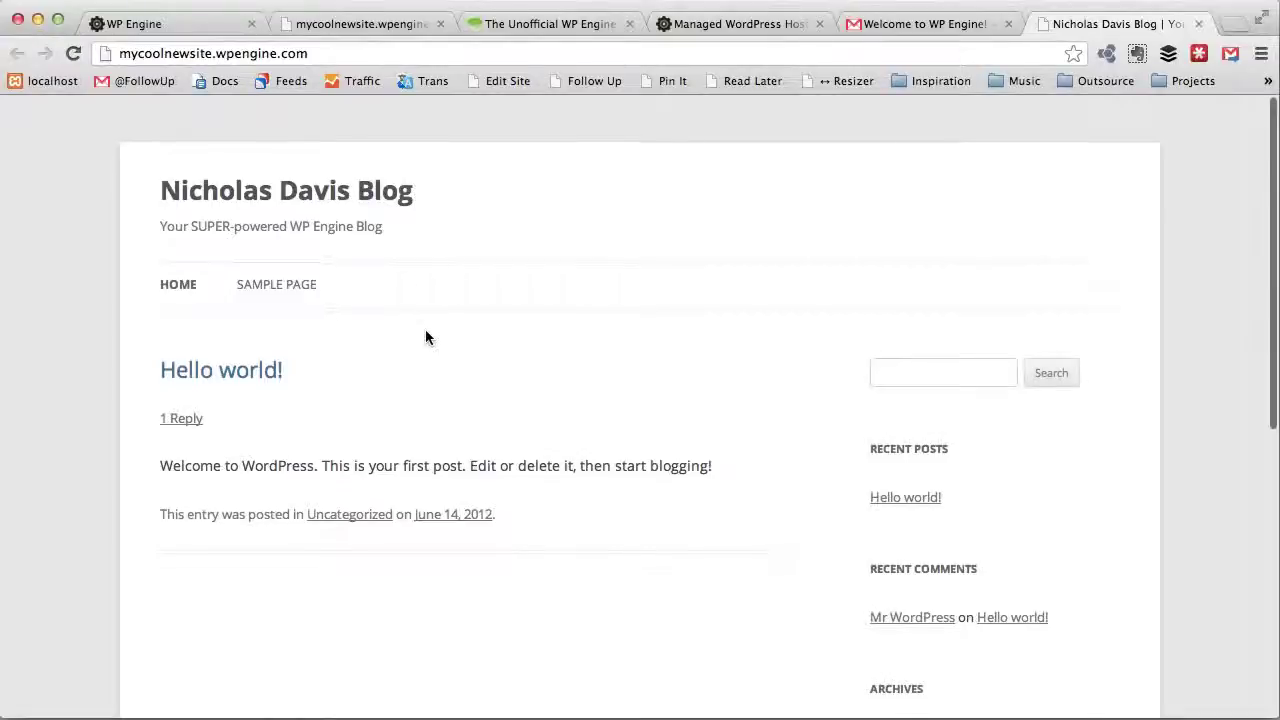
Step: Check the beginners guide tab, then return to the mycoolnewsite.wpengine.com blog and select its address
scroll(380, 225, down, 5)
scroll(380, 228, up, 5)
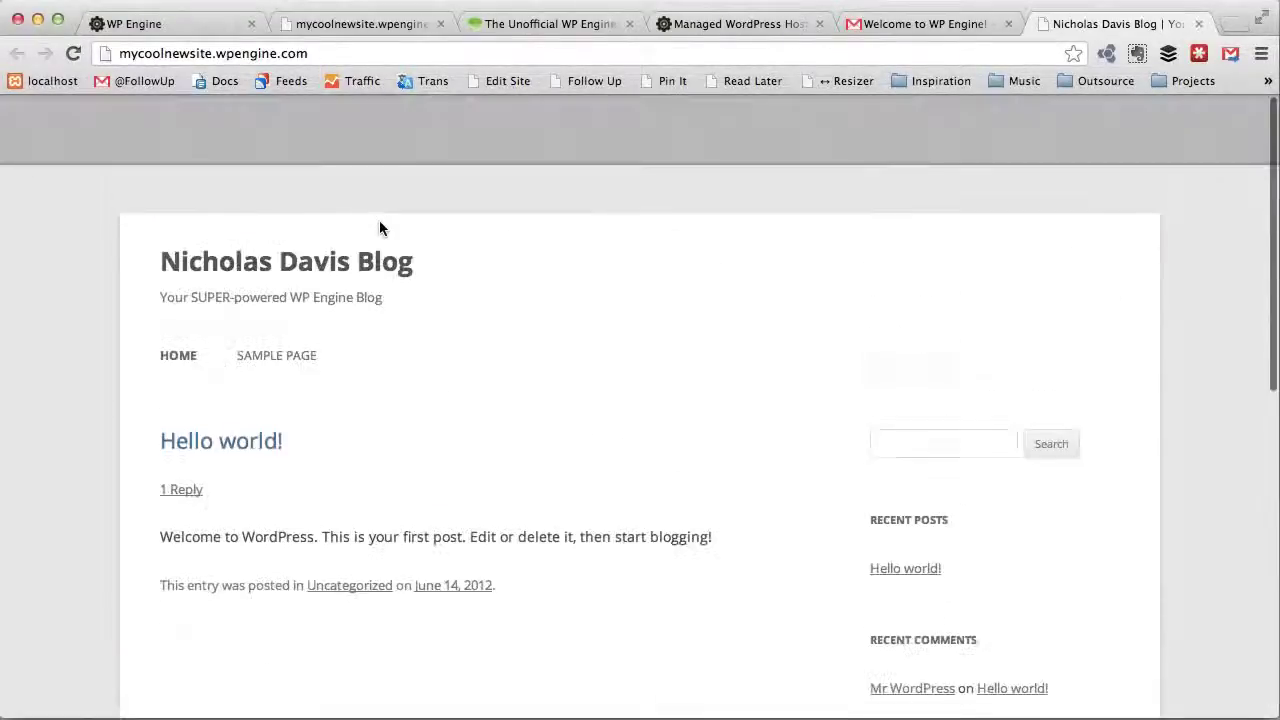
scroll(568, 501, down, 5)
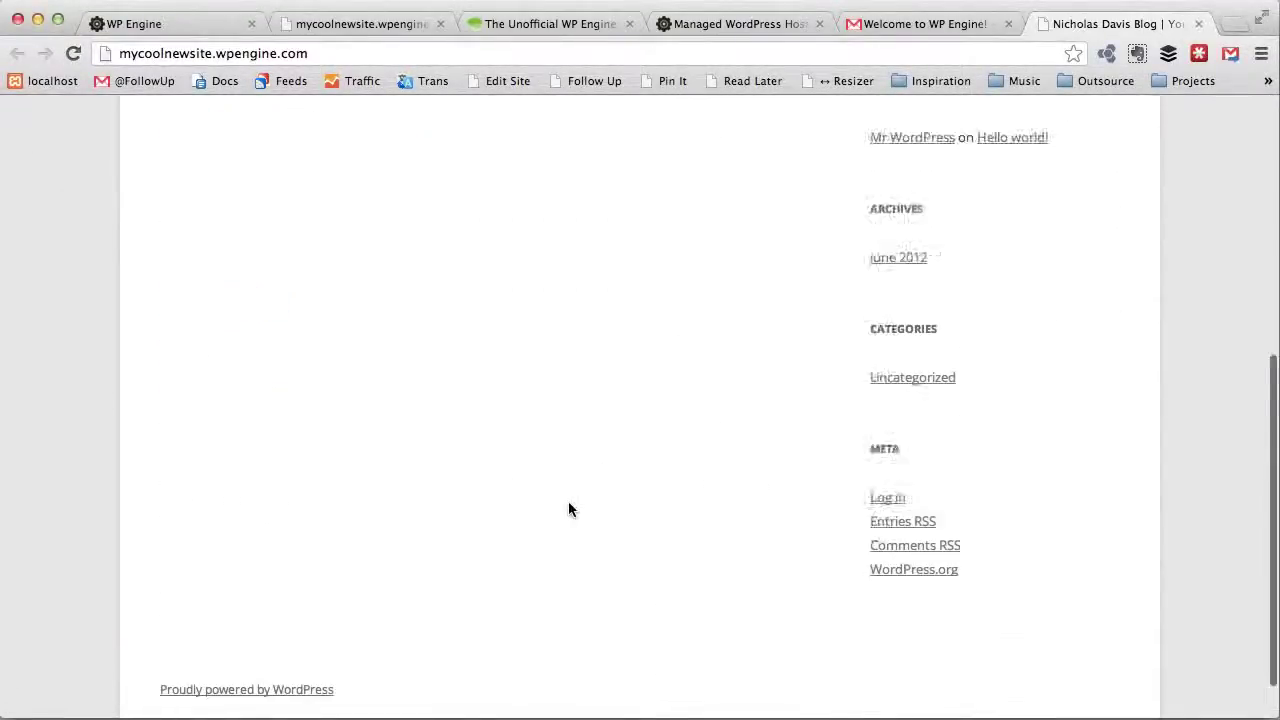
scroll(558, 492, up, 5)
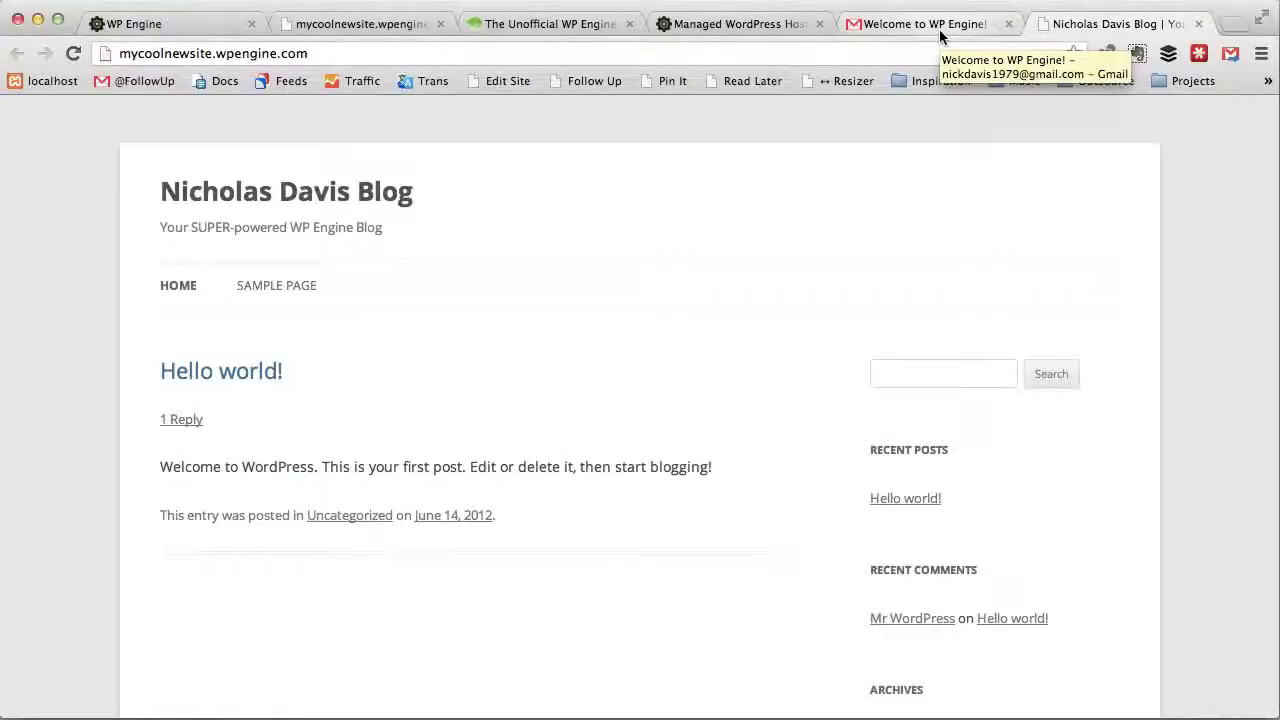
click(566, 25)
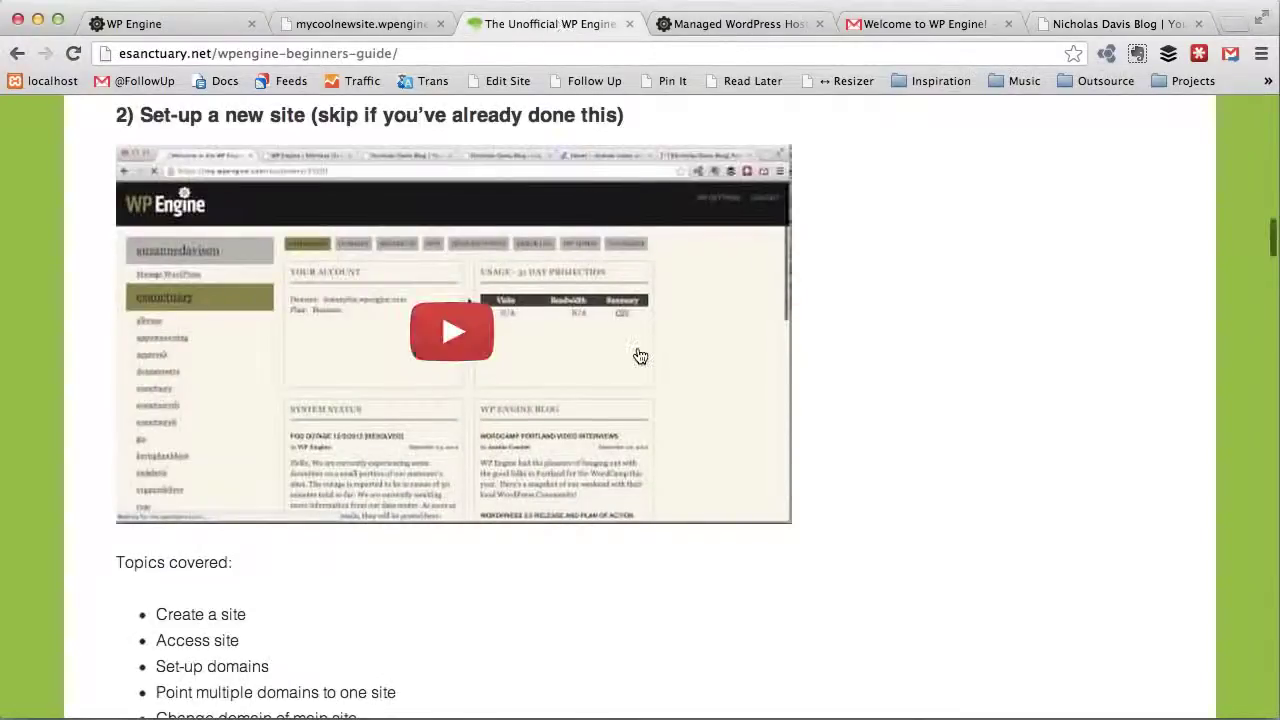
scroll(640, 356, down, 5)
scroll(638, 352, up, 2)
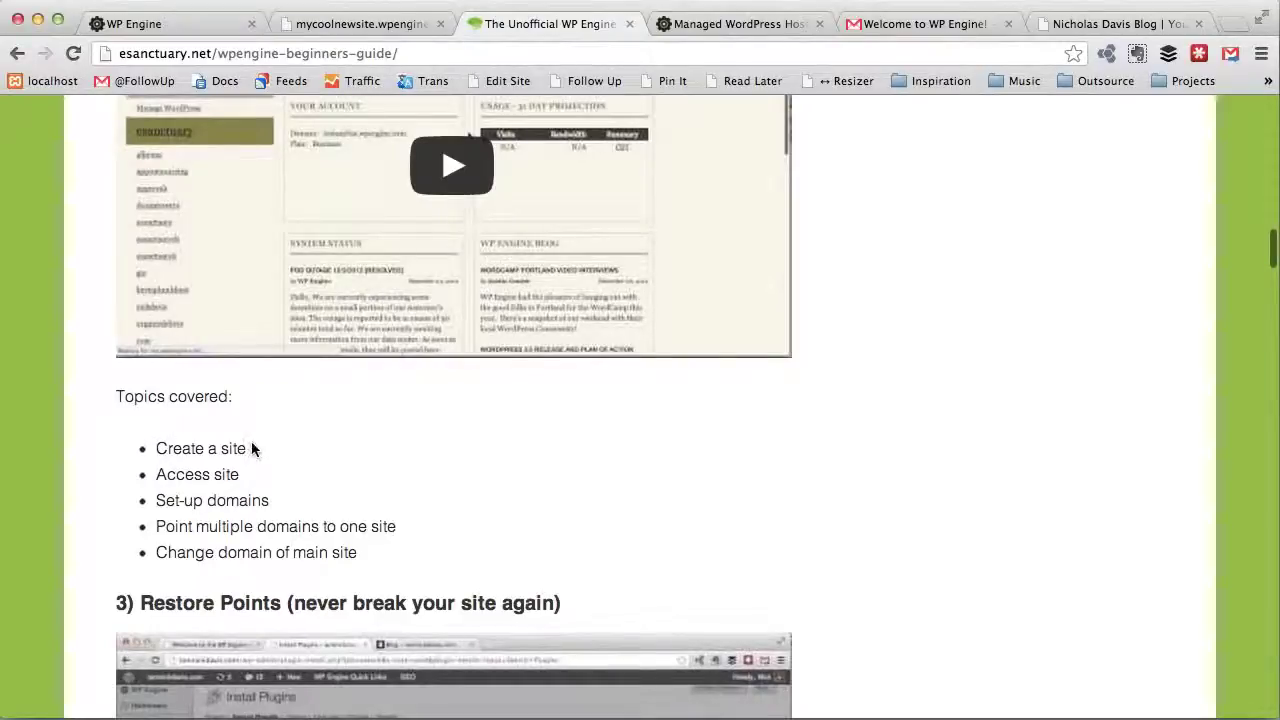
click(1076, 16)
click(318, 54)
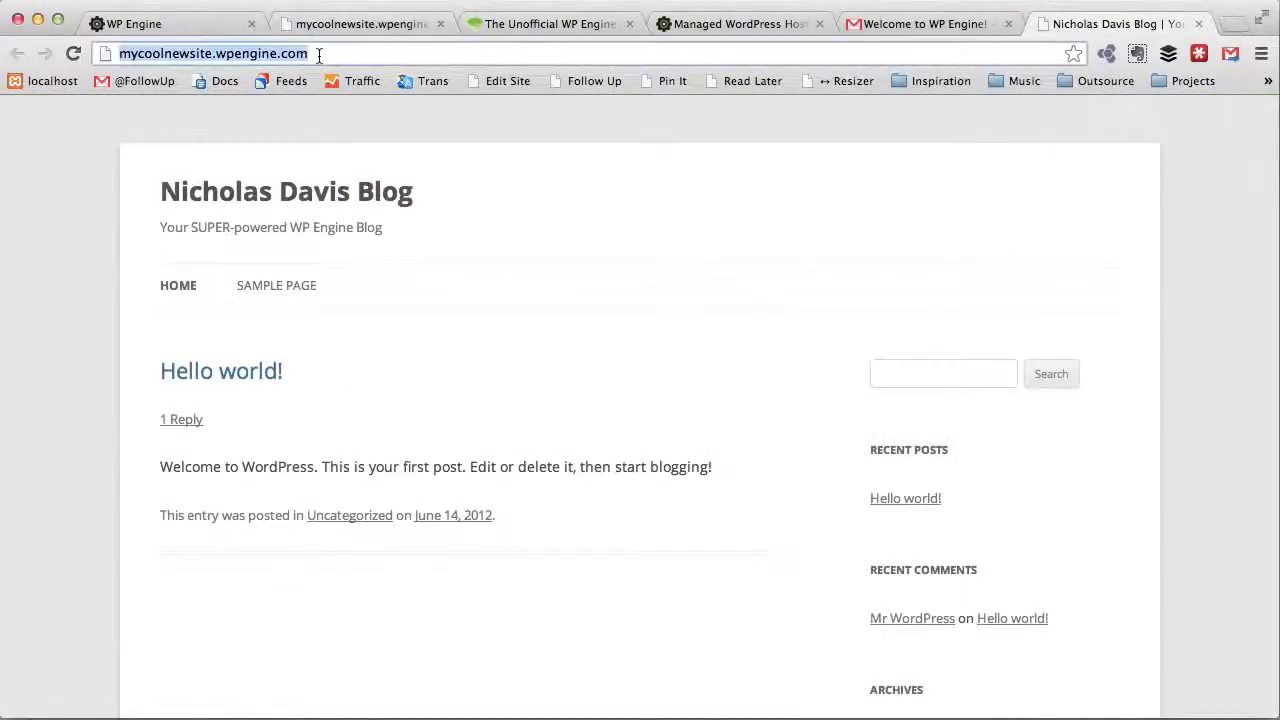
Step: Append /wp-admin to the blog address to load the WordPress login page
key(Right)
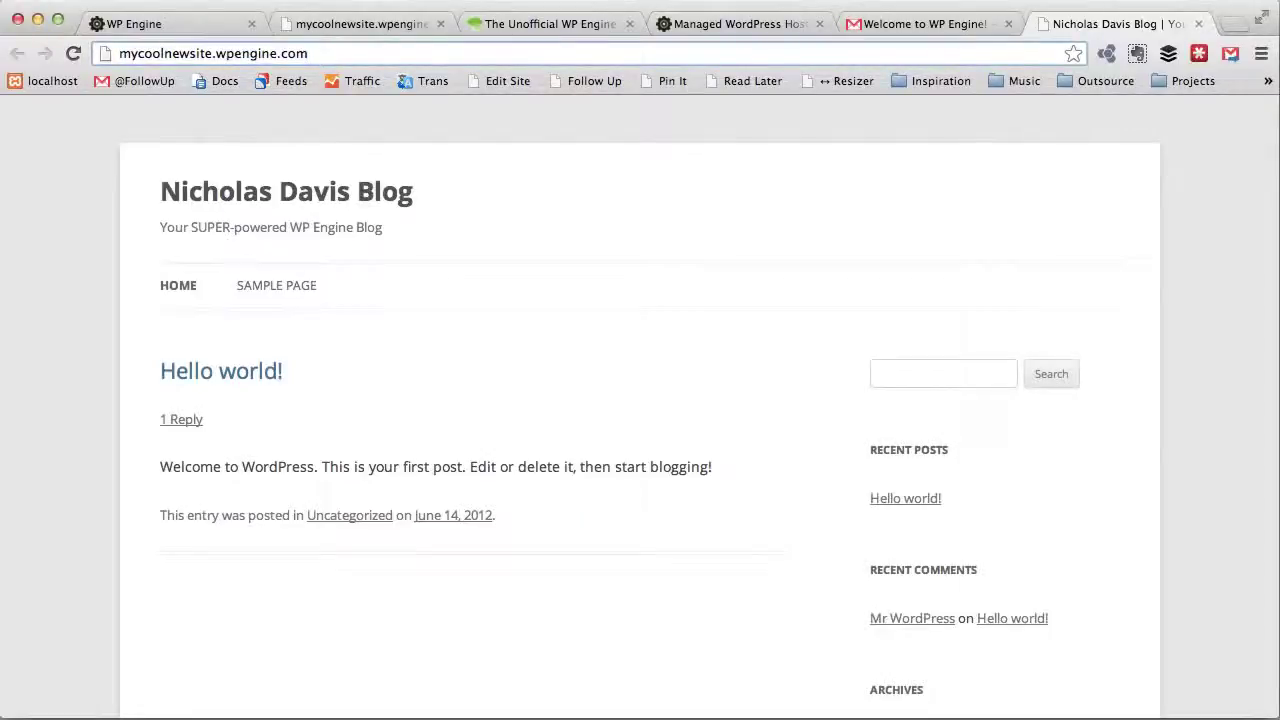
text(/wp-admin)
key(Return)
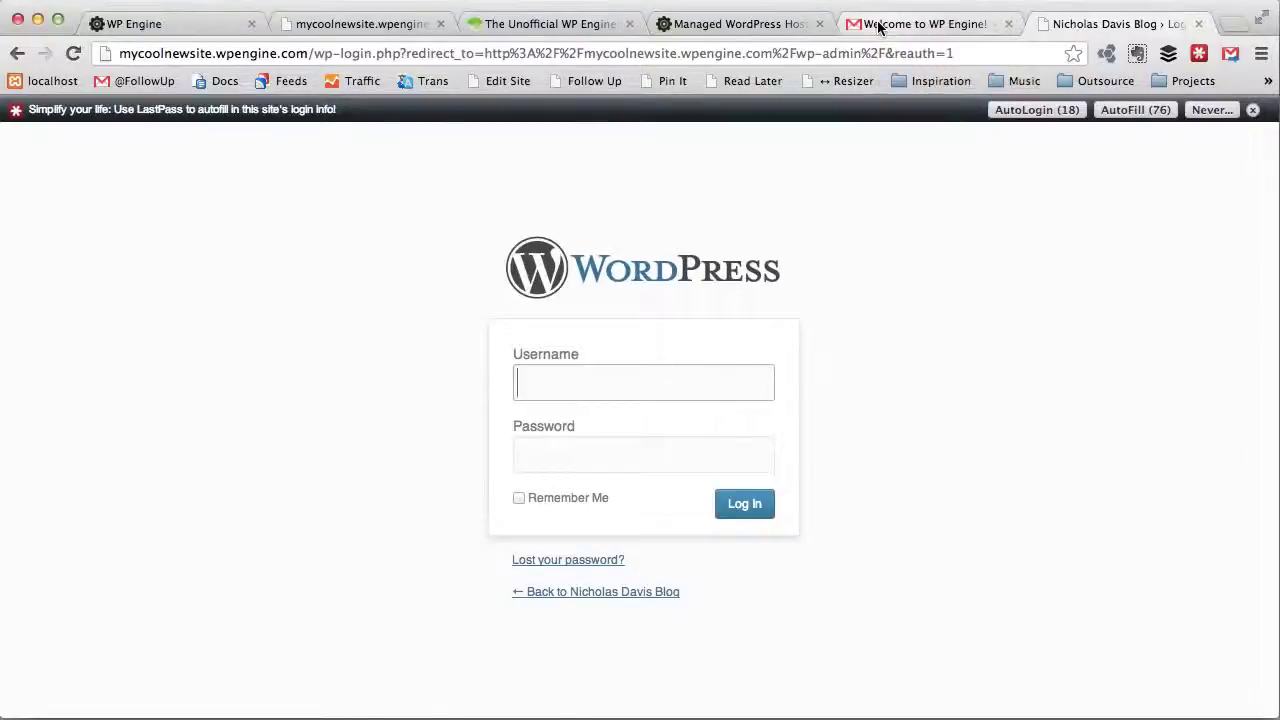
Step: Check the site name in the welcome email, then return to the login page
click(878, 27)
drag(595, 329, 337, 329)
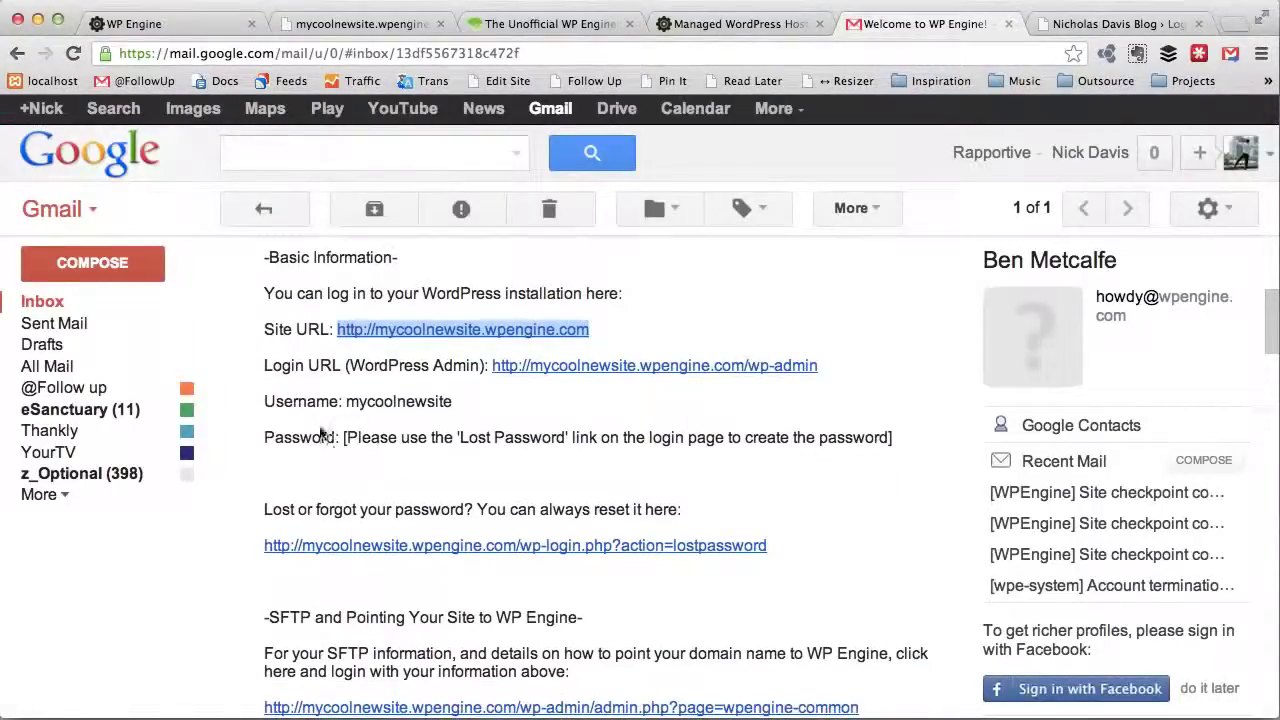
click(1160, 24)
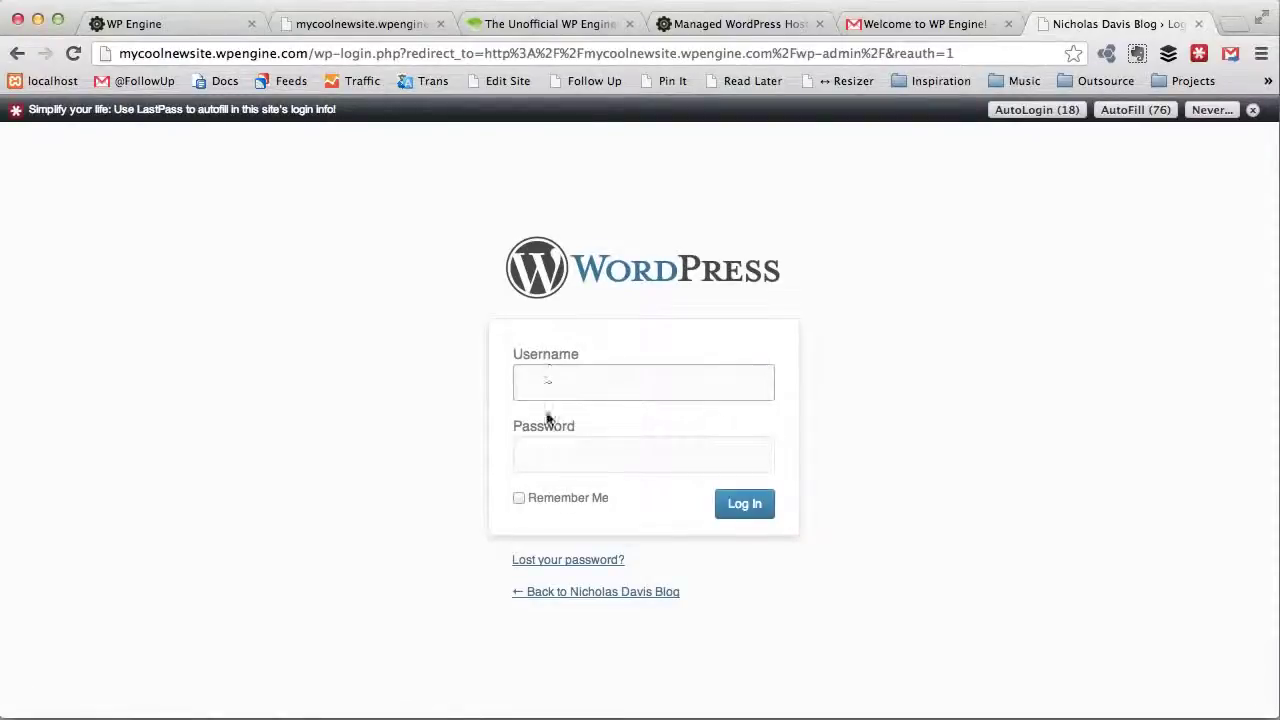
Step: Submit the Lost your password form with the site's username to request a reset email
click(553, 561)
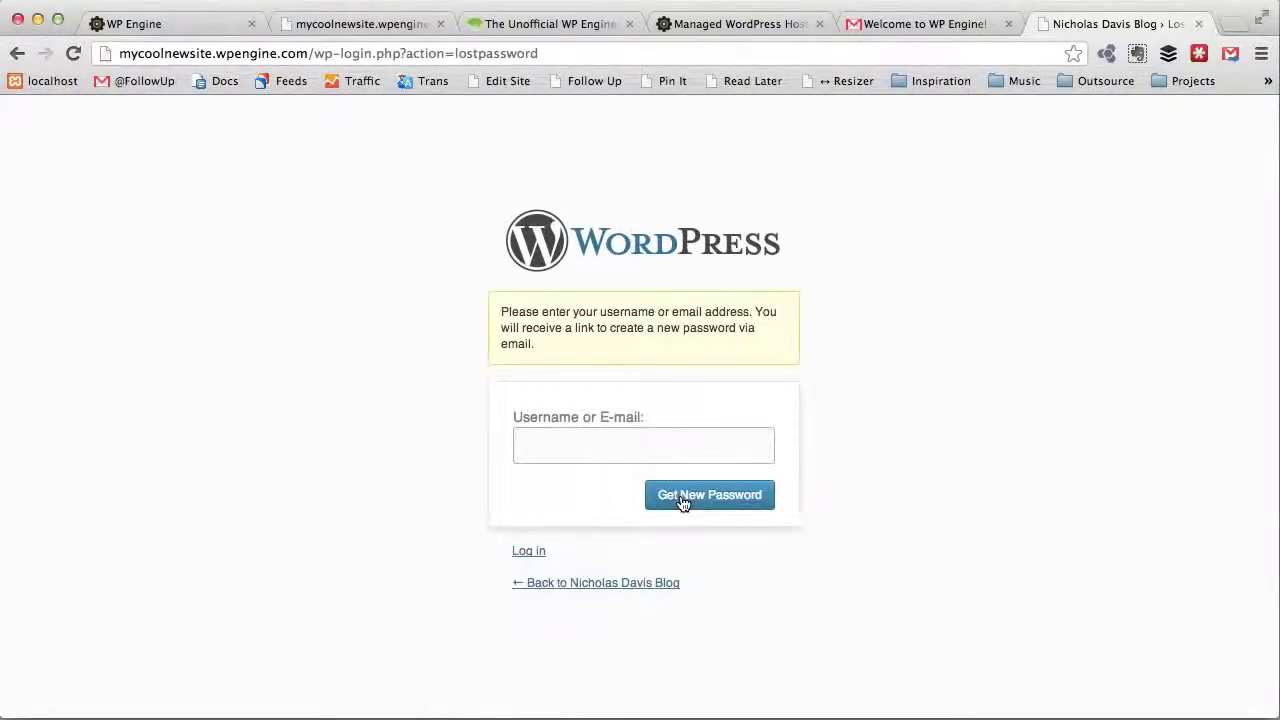
text(mynew)
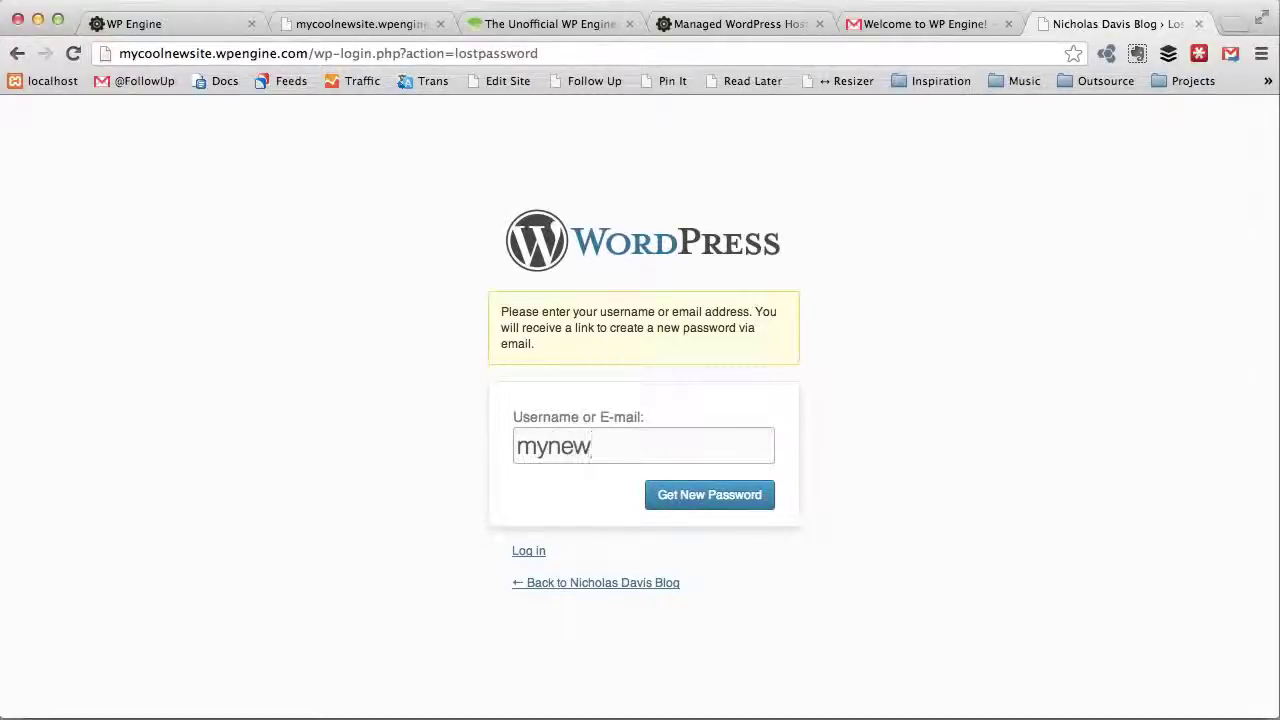
drag(212, 54, 106, 55)
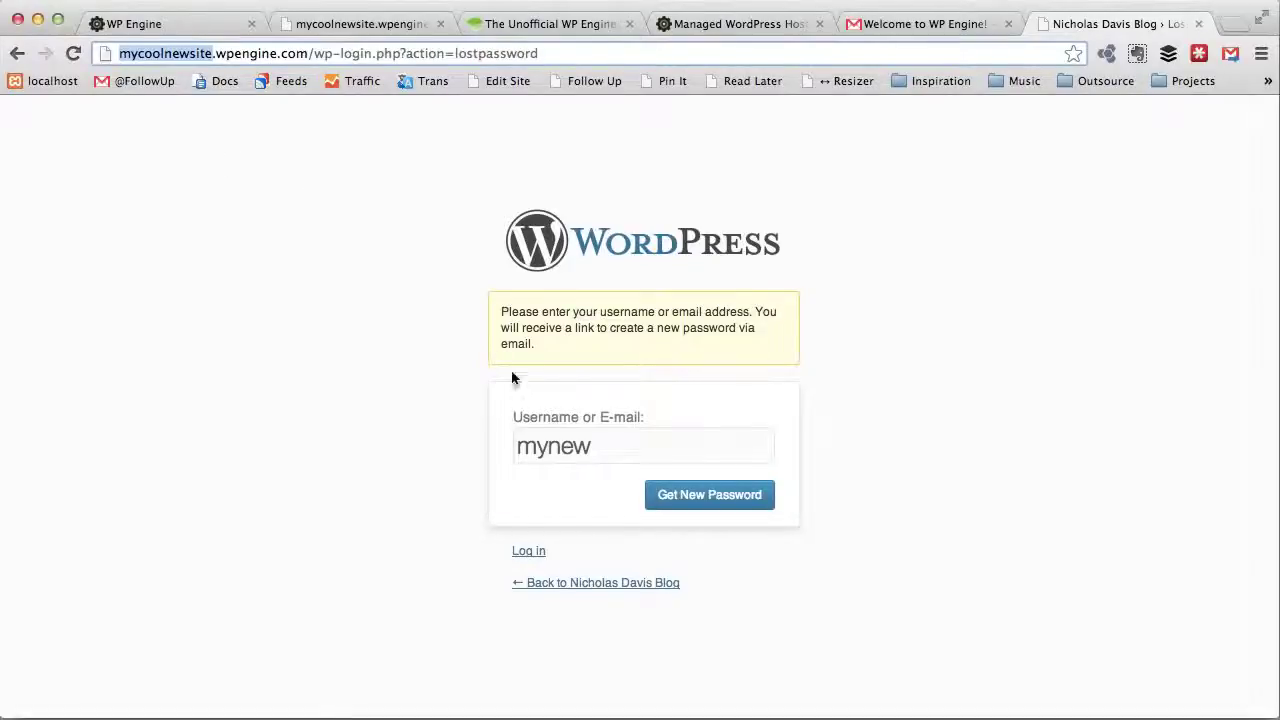
click(614, 455)
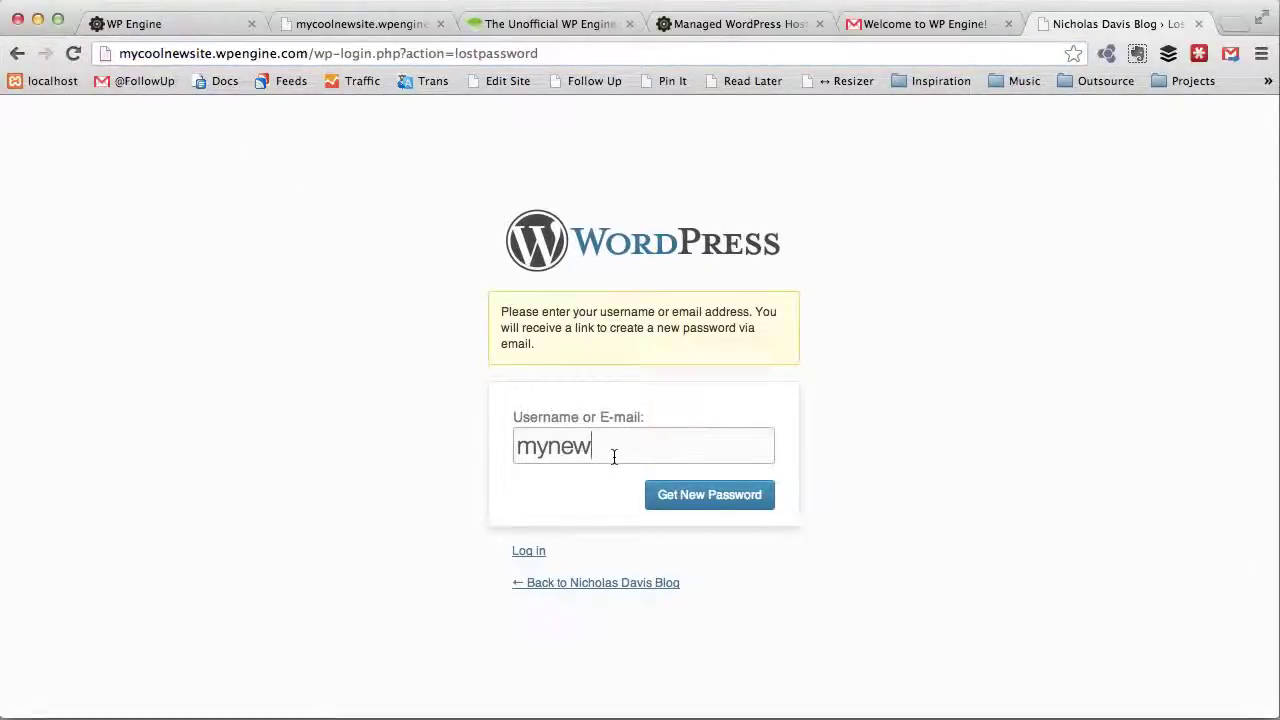
key(BackSpace)
key(BackSpace)
key(BackSpace)
text(coolnewsite)
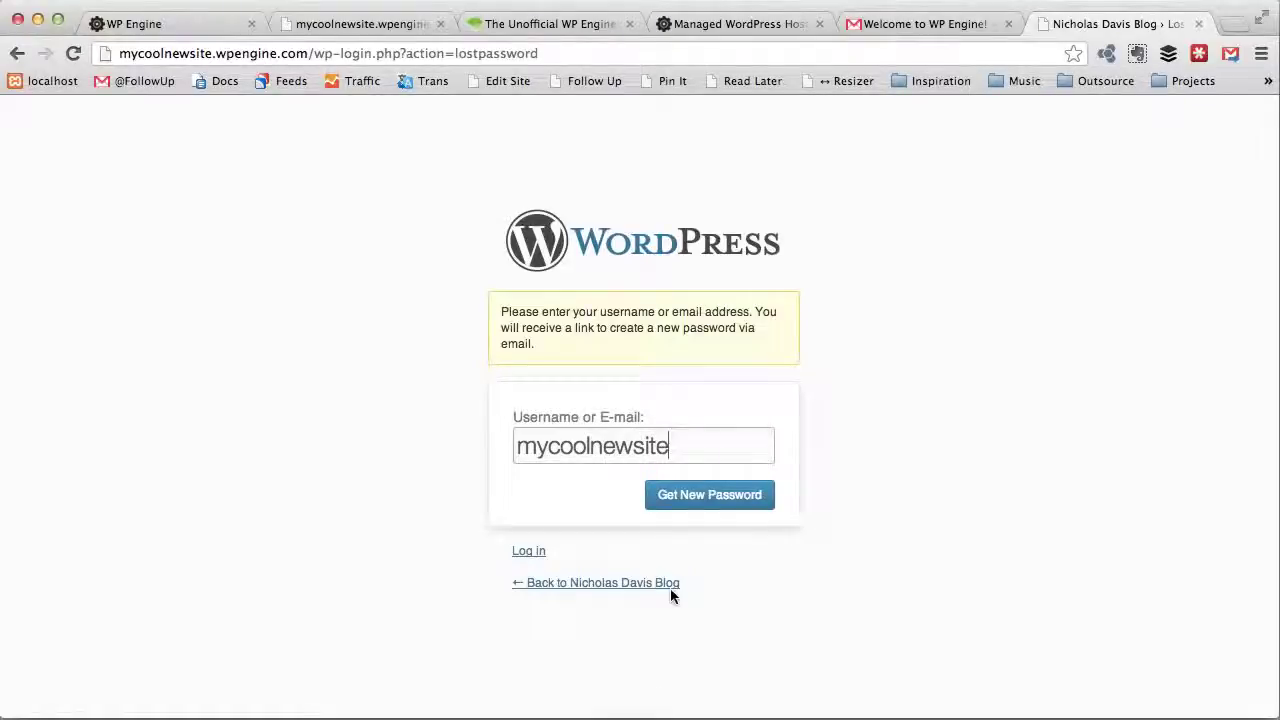
click(692, 495)
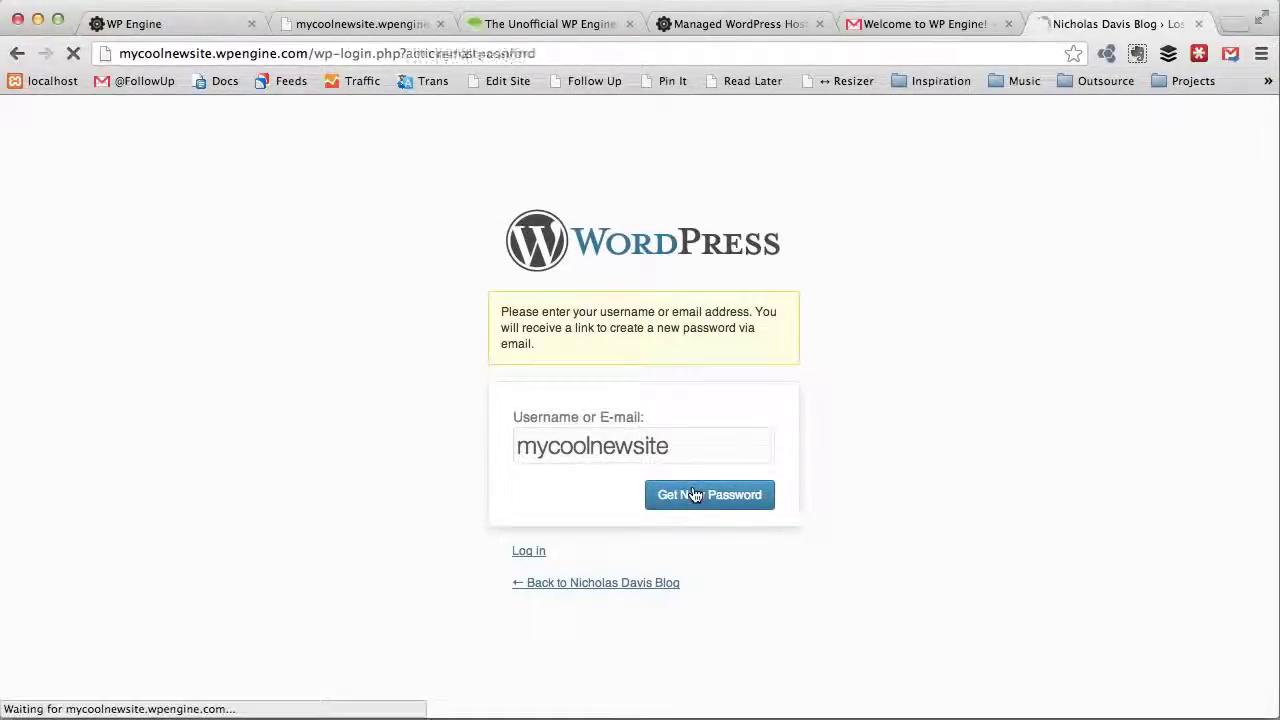
click(925, 23)
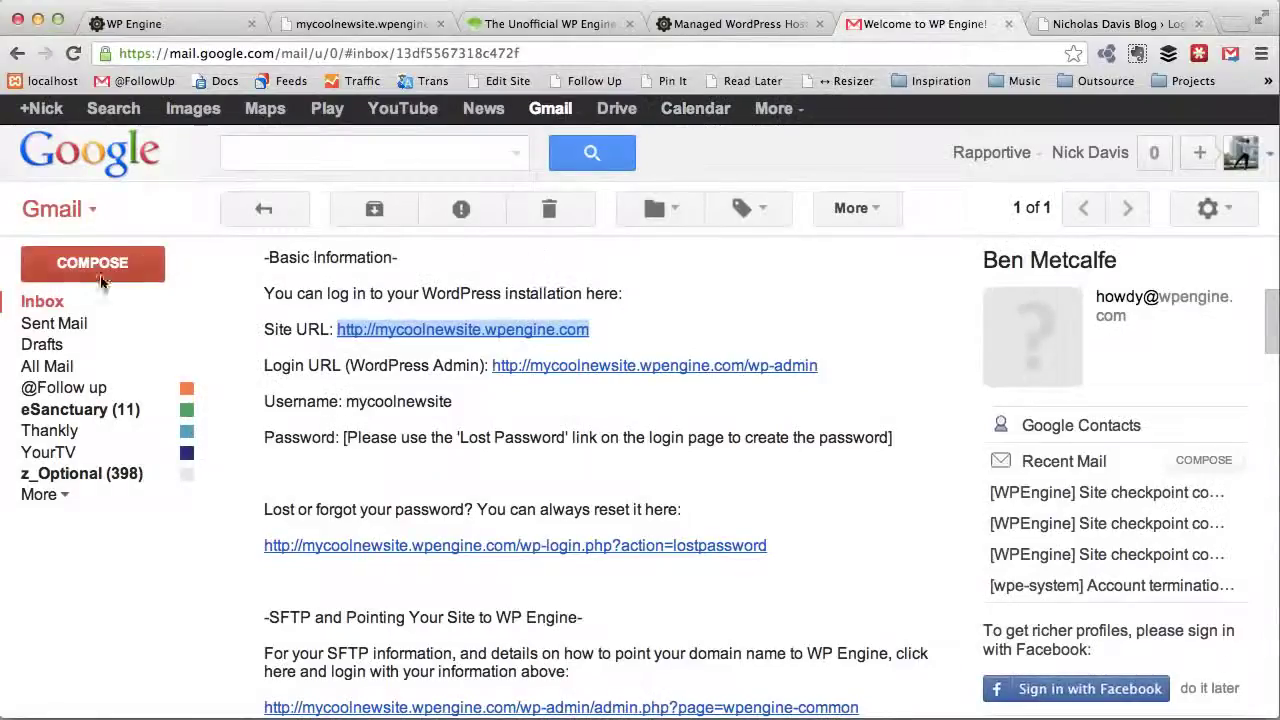
Step: Refresh the inbox, open the Password Reset email, and follow its reset link
click(76, 306)
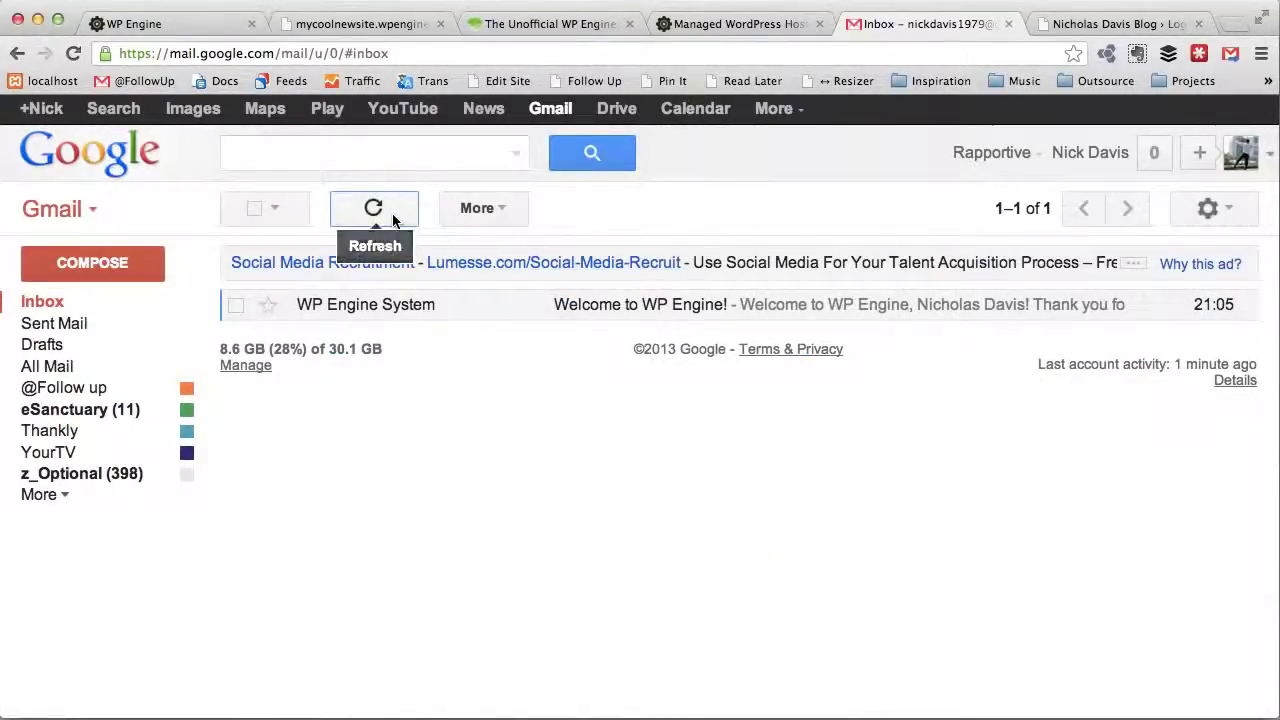
click(374, 207)
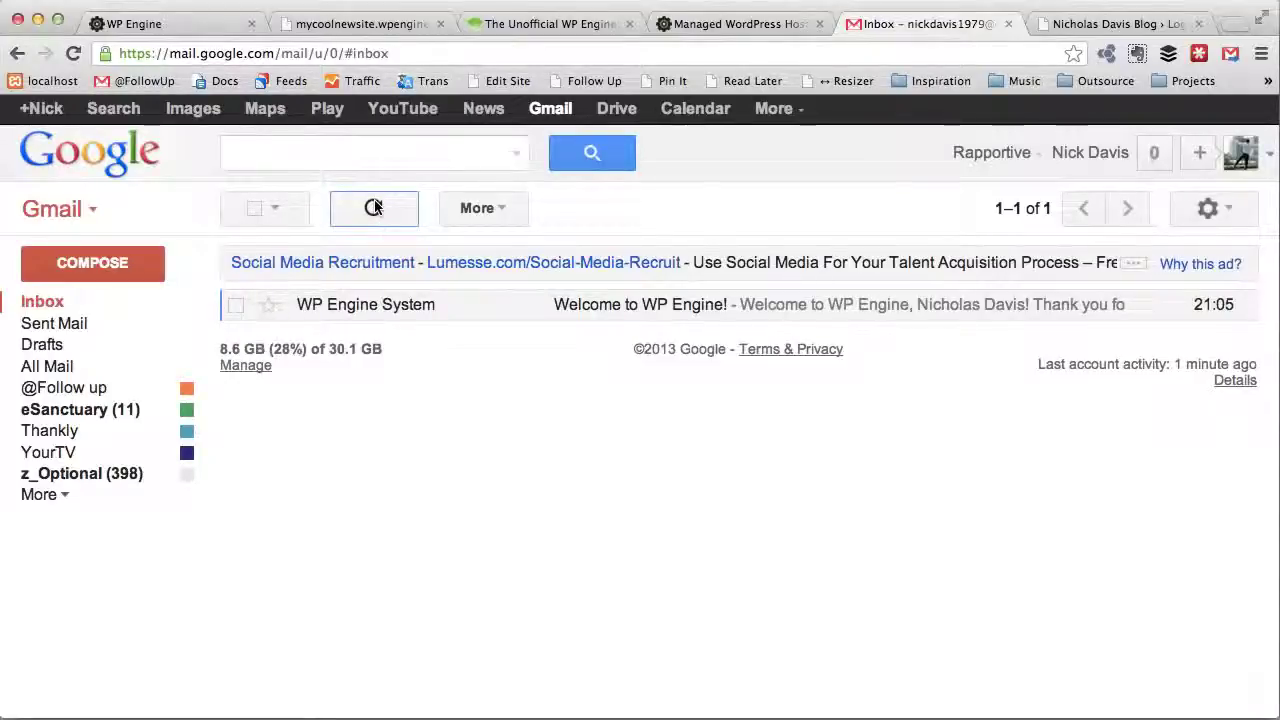
click(793, 0)
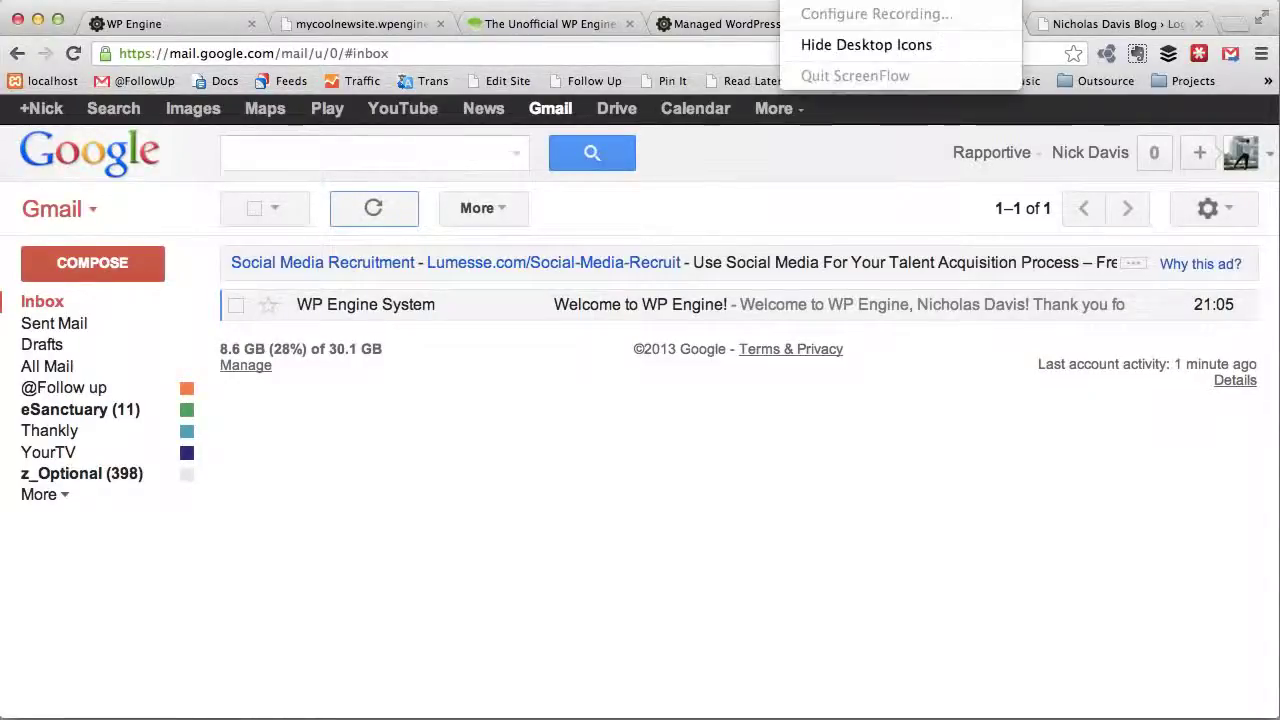
key(Escape)
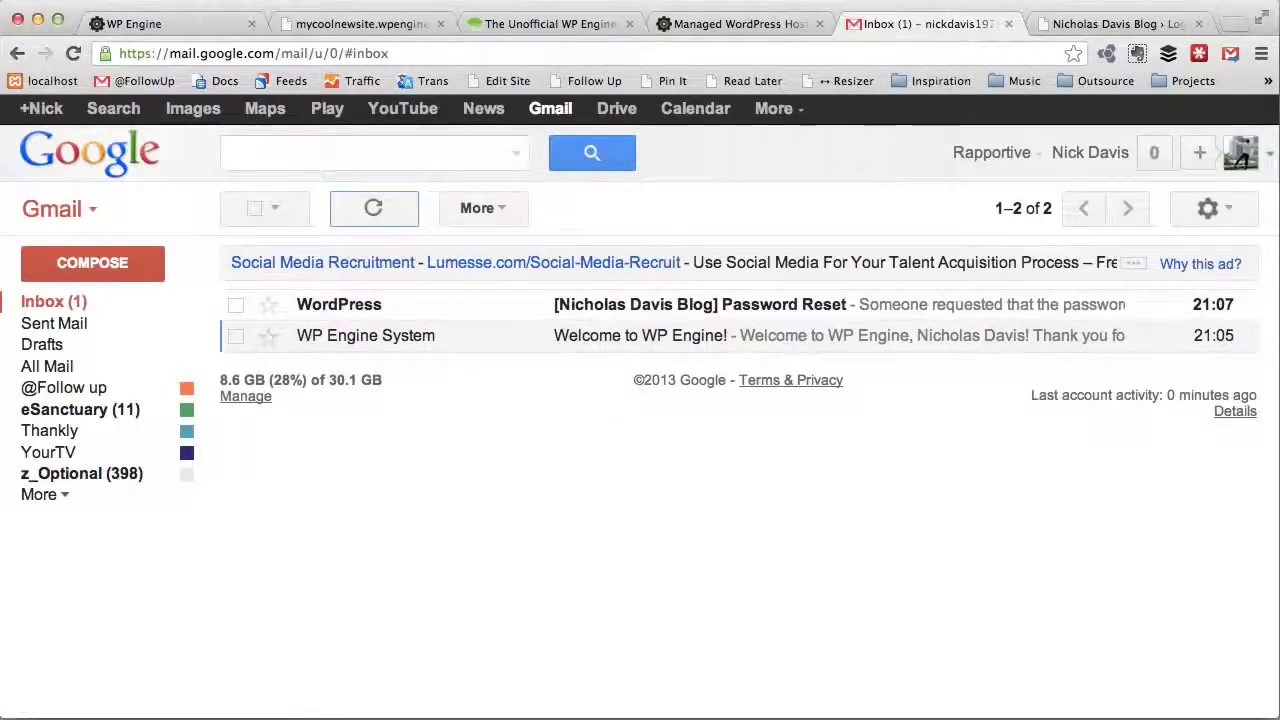
click(700, 318)
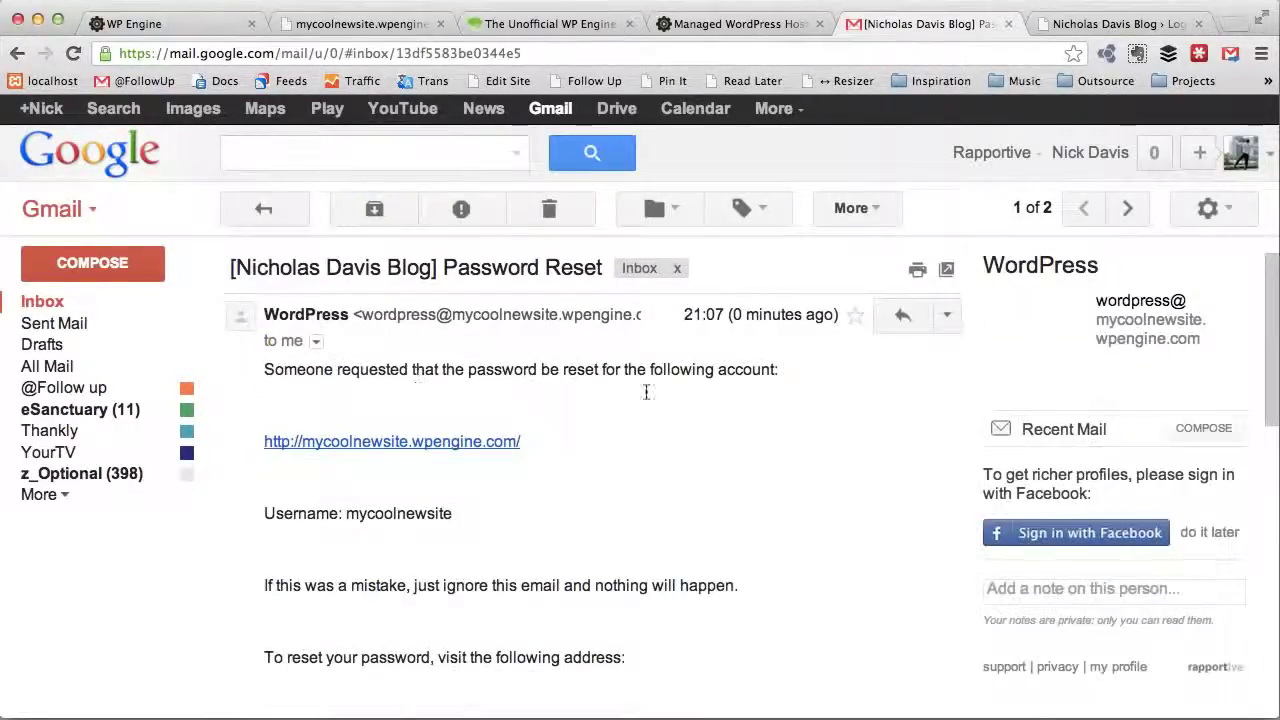
scroll(628, 471, down, 2)
scroll(628, 471, down, 4)
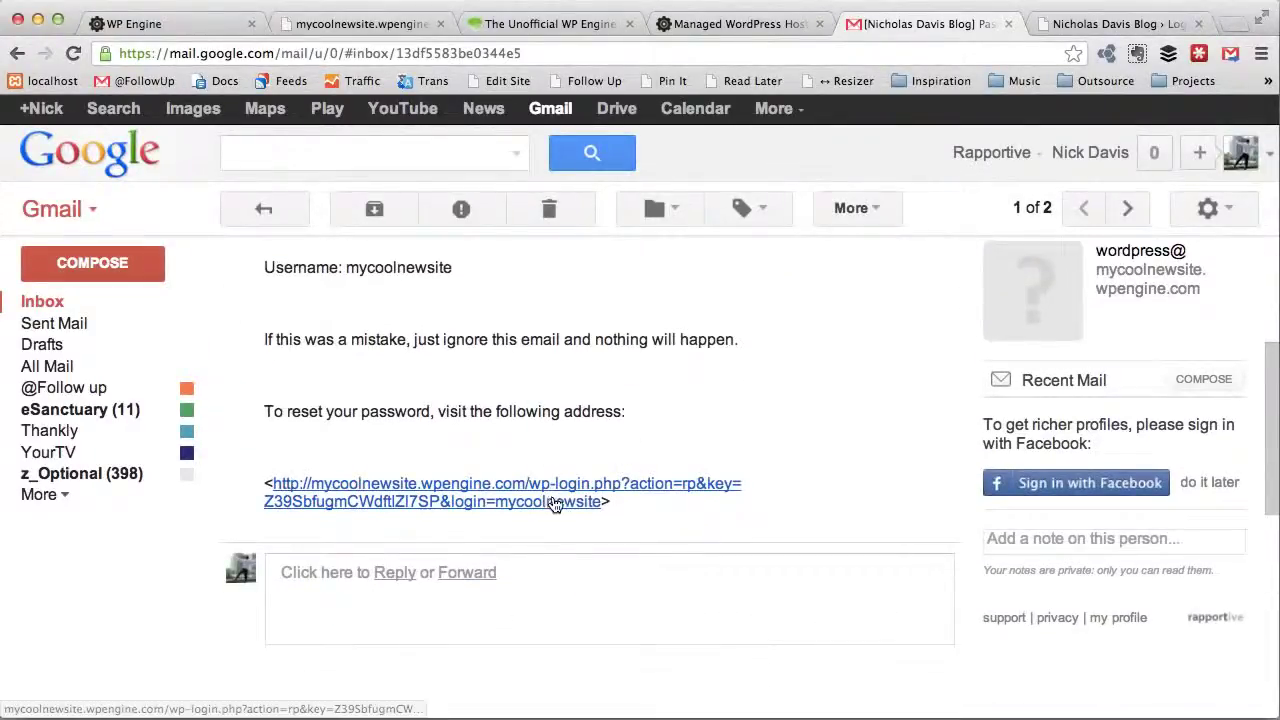
click(555, 504)
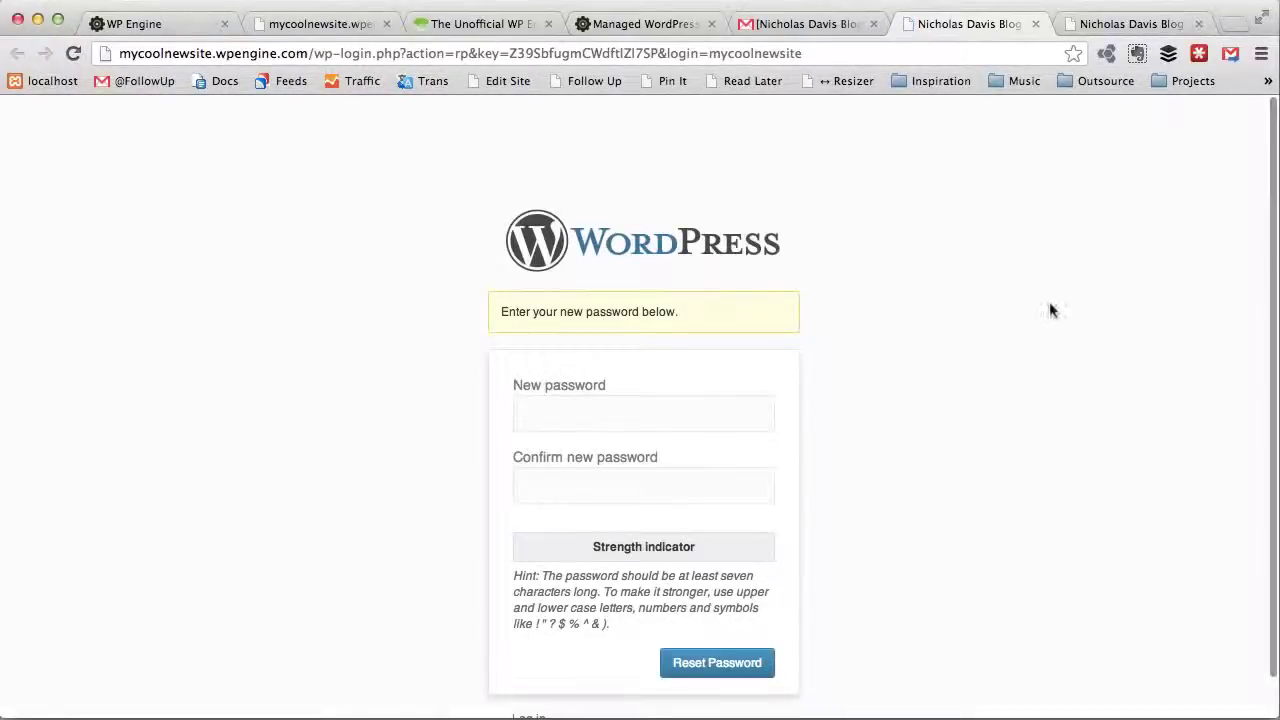
Step: Enter and confirm a new strong admin password, submit the reset, and return to the login form
scroll(814, 421, down, 1)
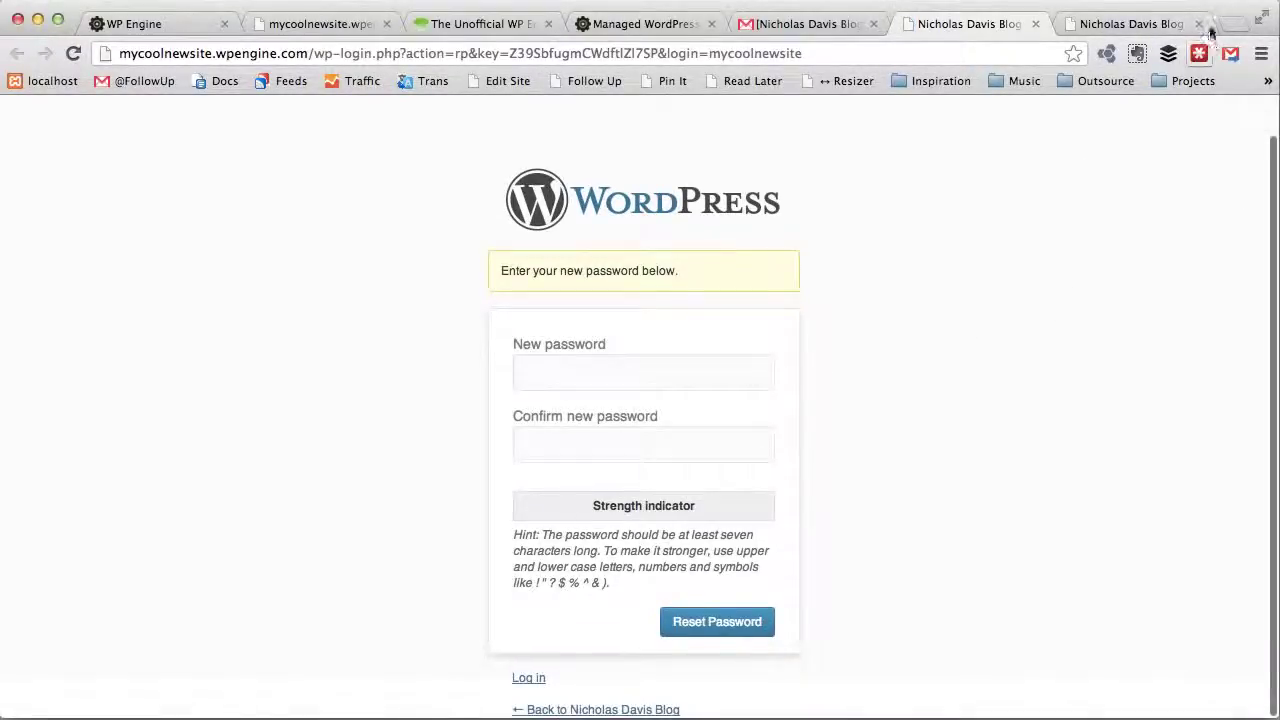
click(701, 371)
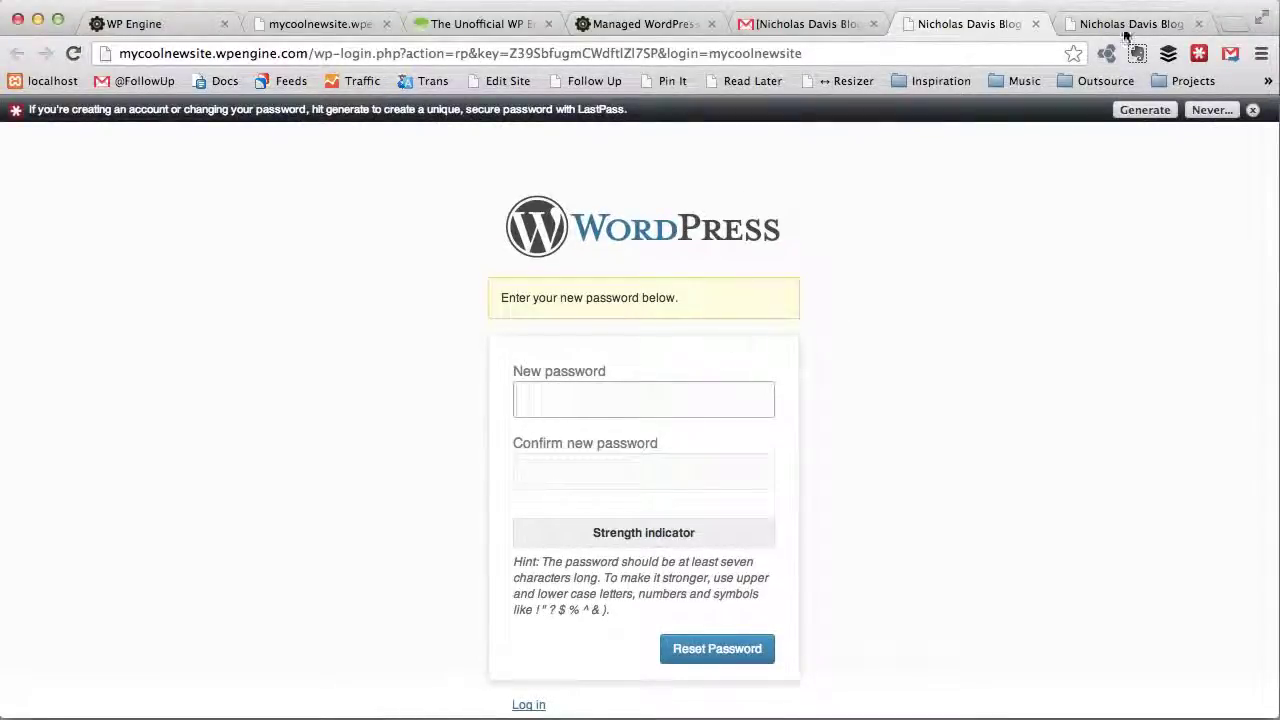
click(1198, 24)
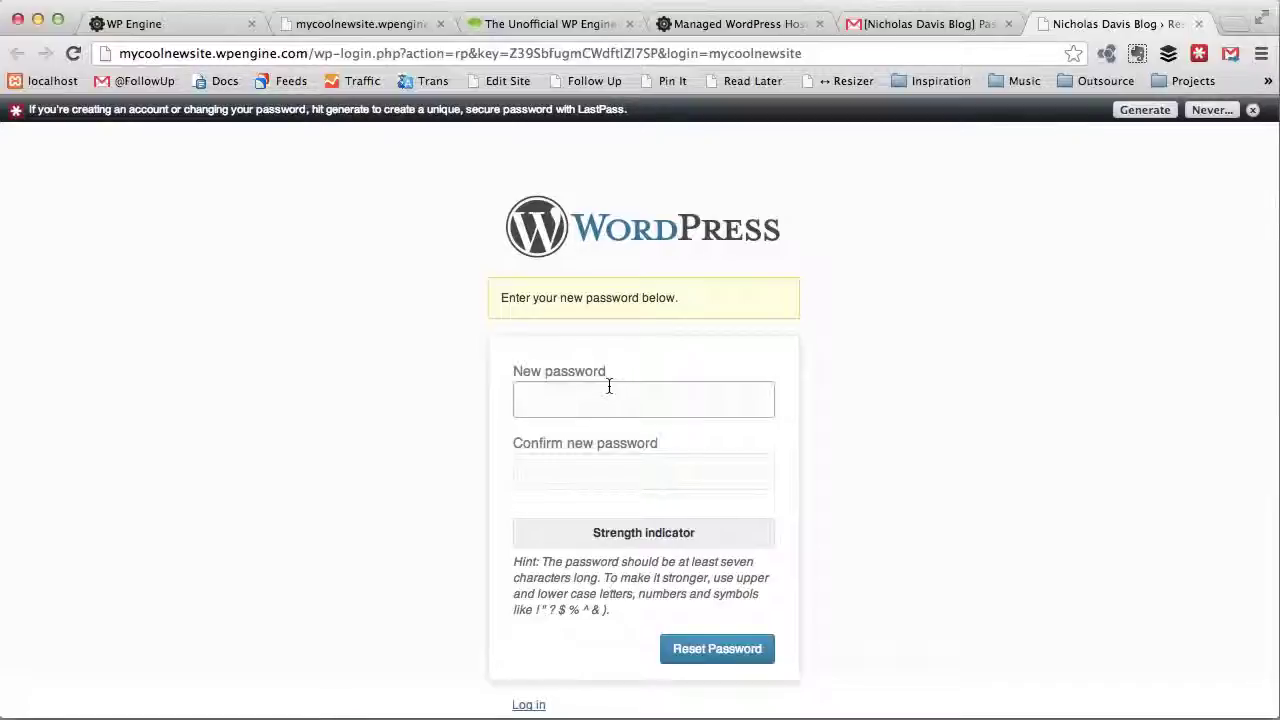
text(passwo)
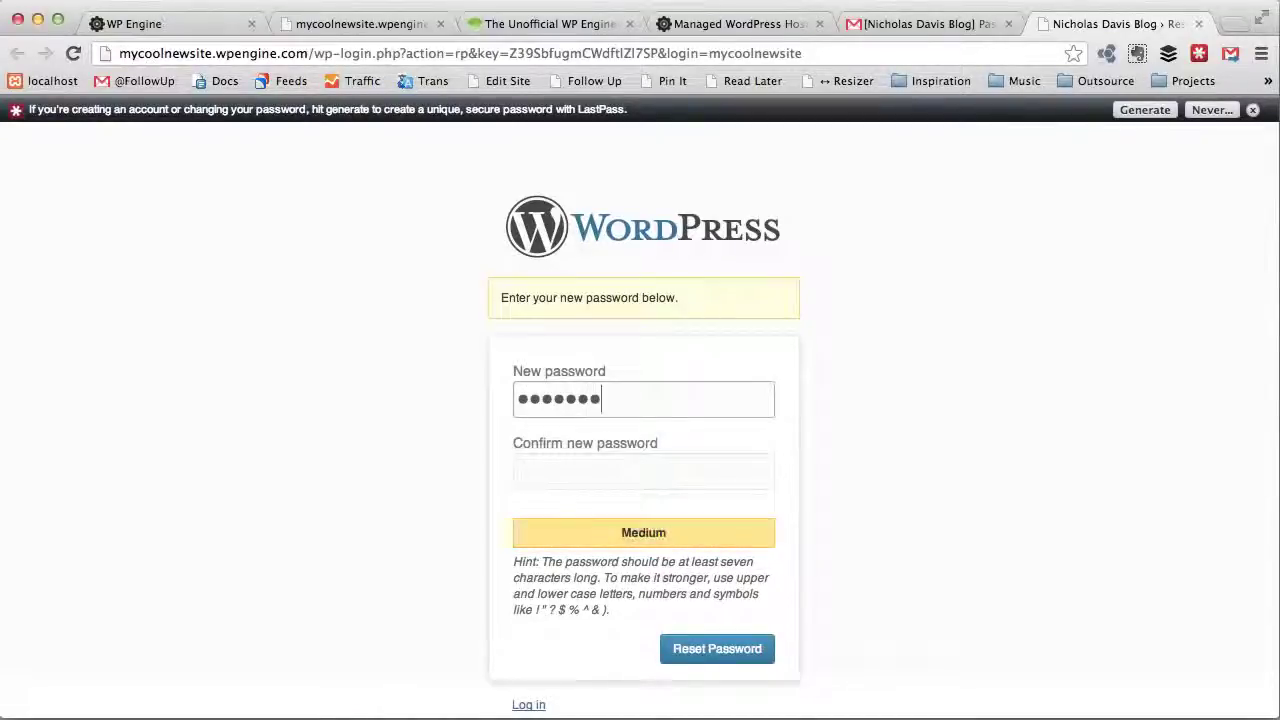
text(rd)
key(super+a)
text(passwo)
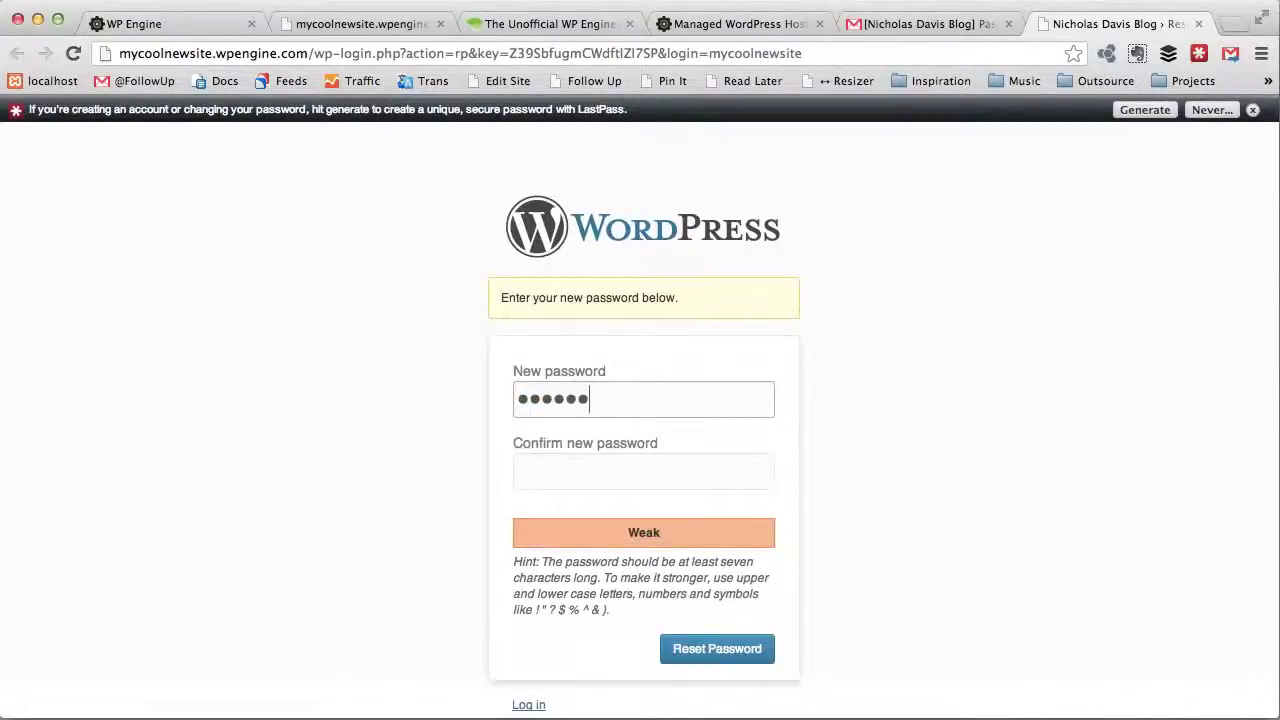
text(rd12)
key(Tab)
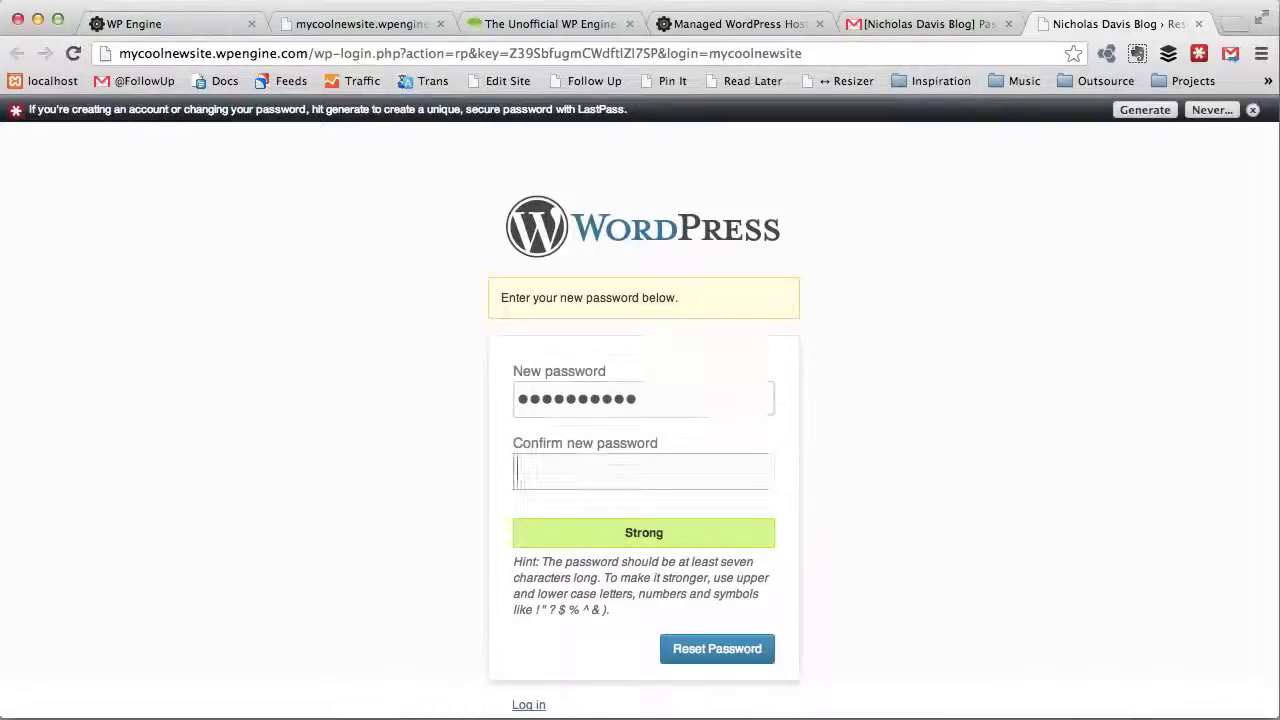
text(•••••)
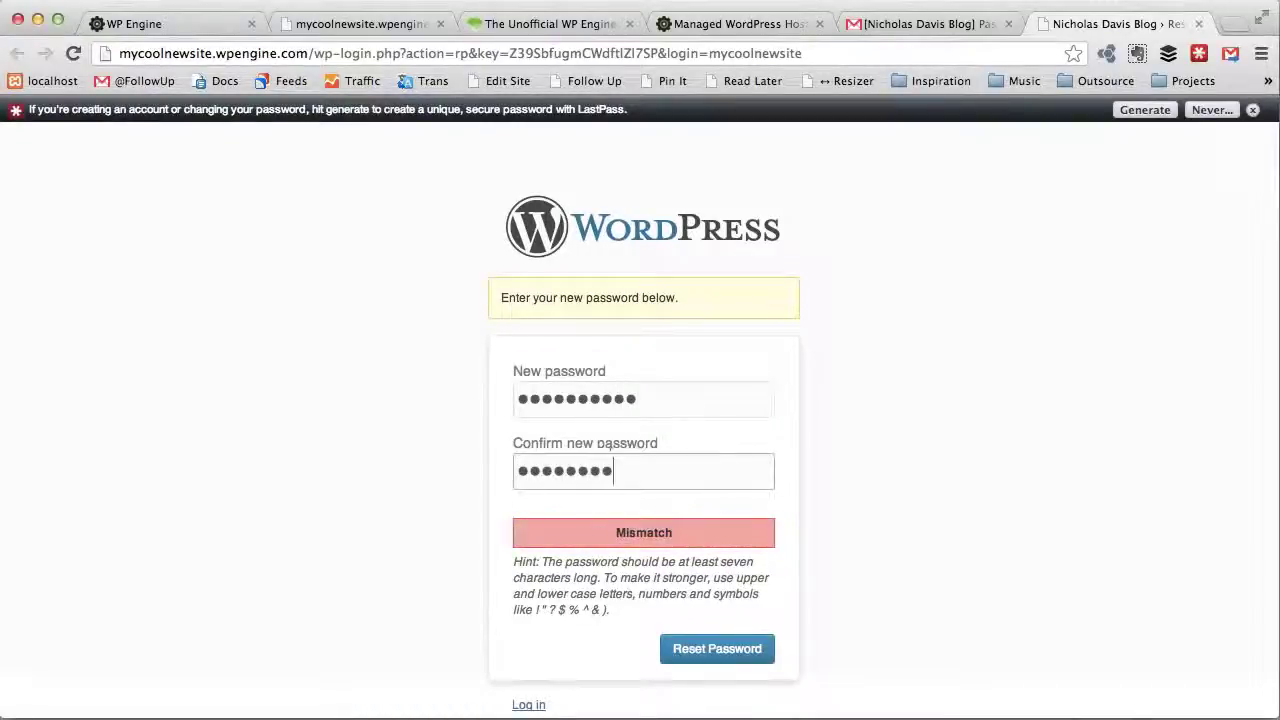
text(•••••)
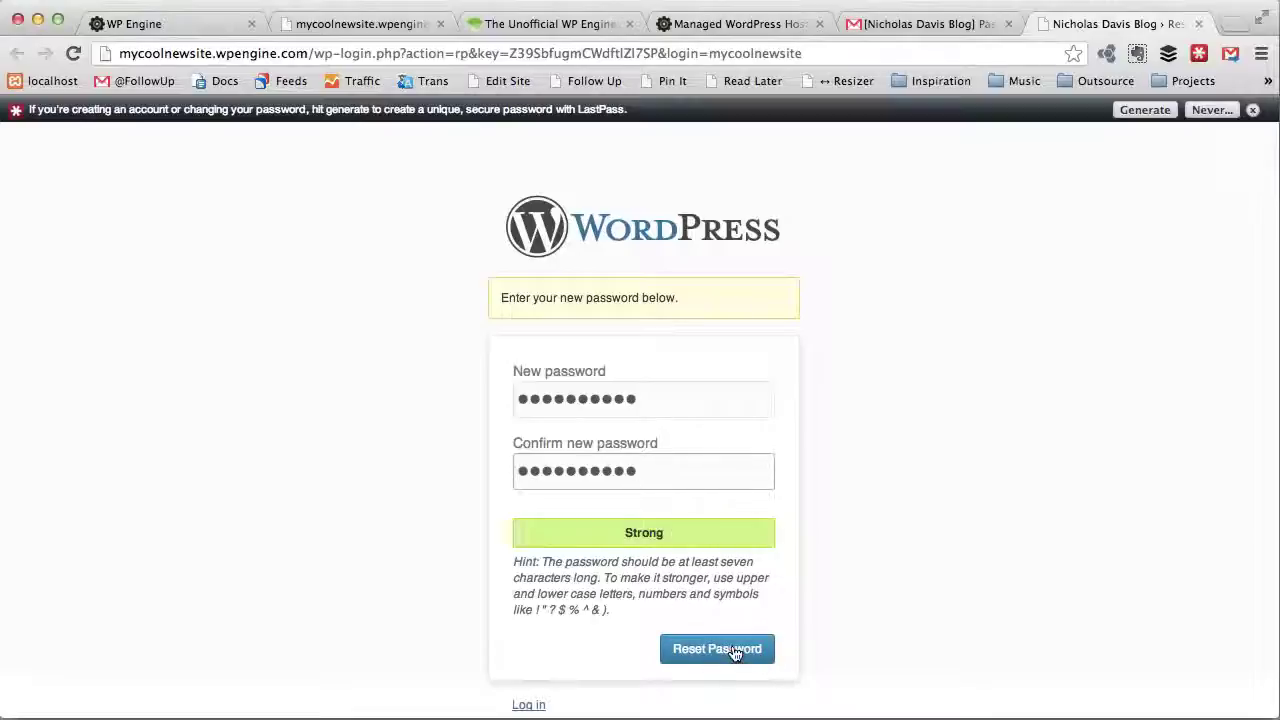
click(735, 652)
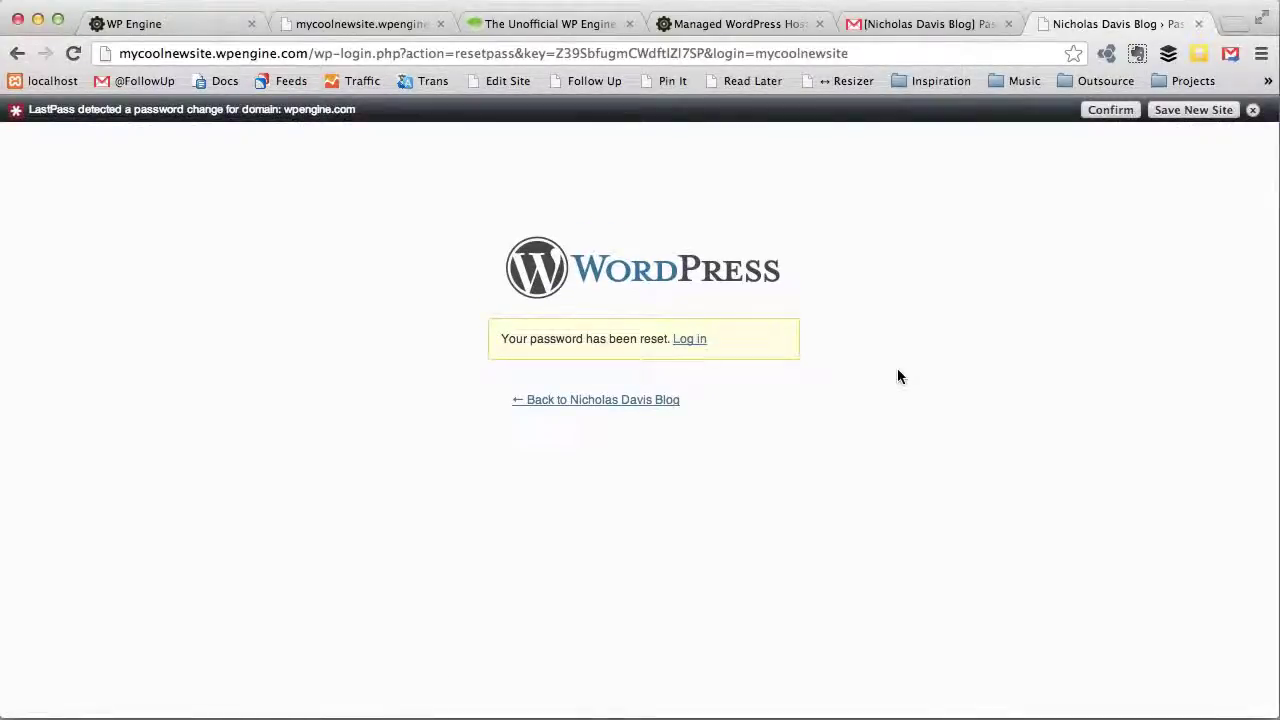
click(689, 340)
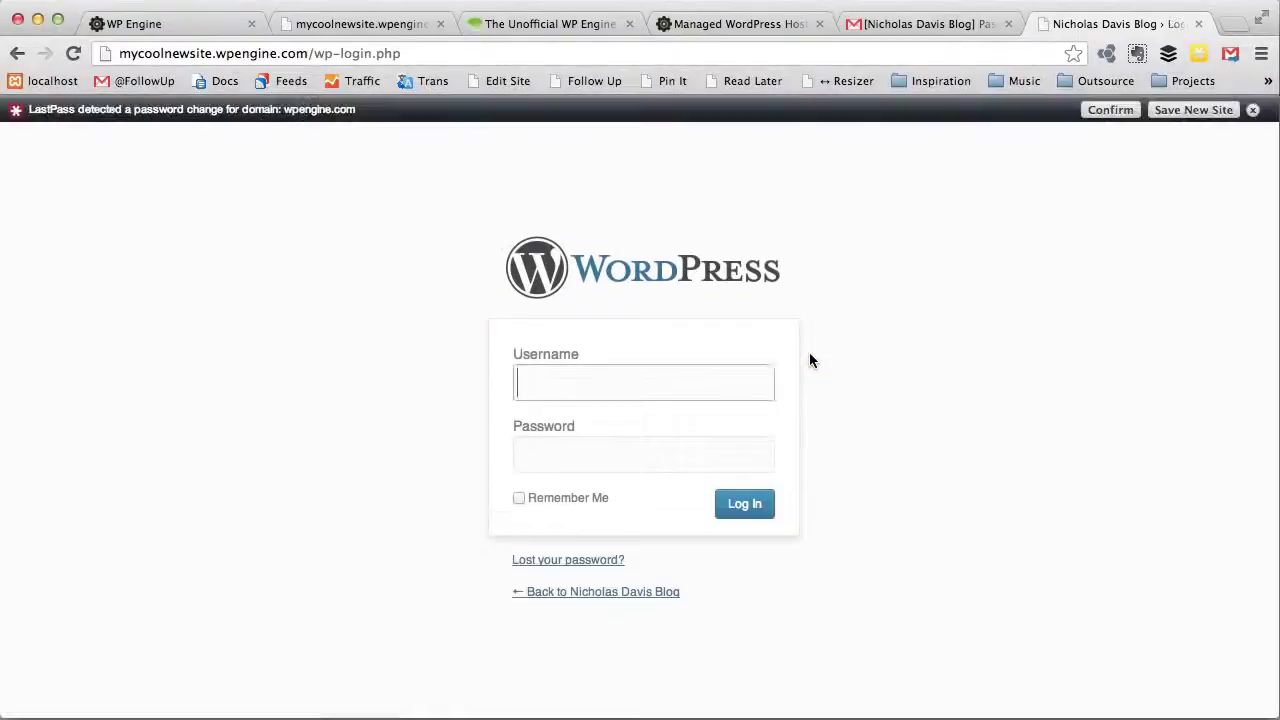
Step: Save the new site's login as a new site entry in LastPass
click(1180, 109)
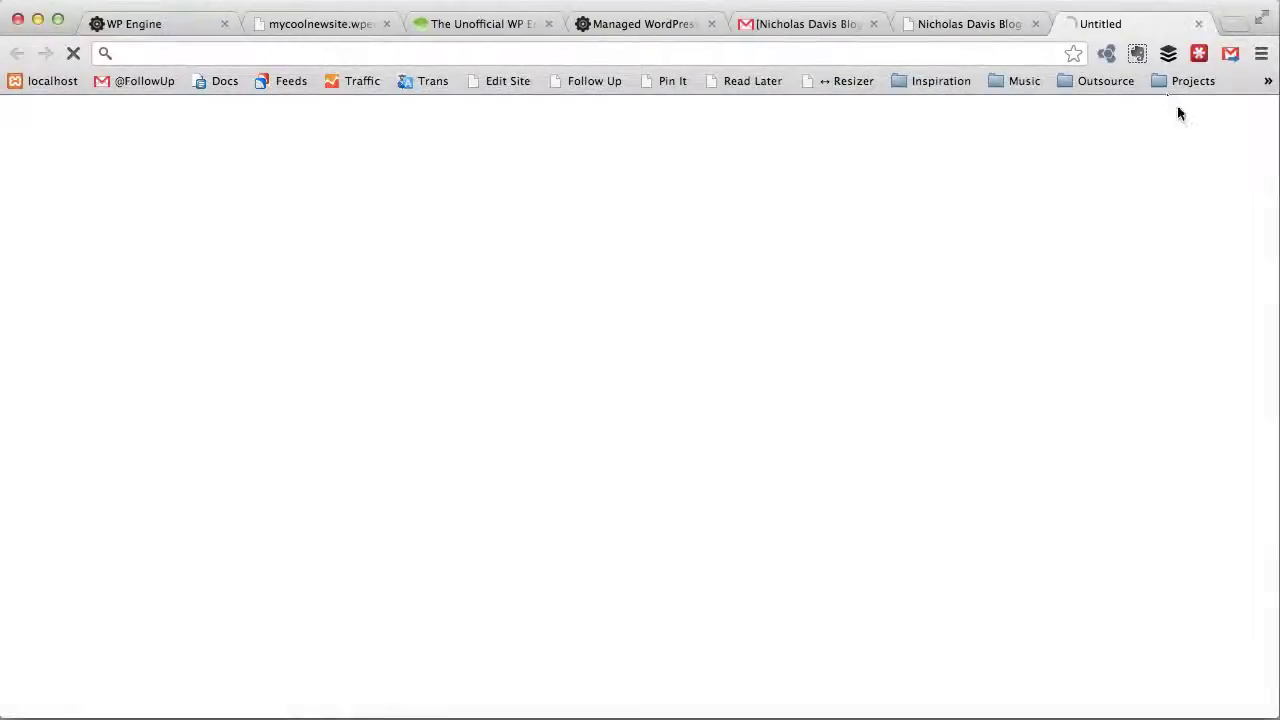
click(961, 24)
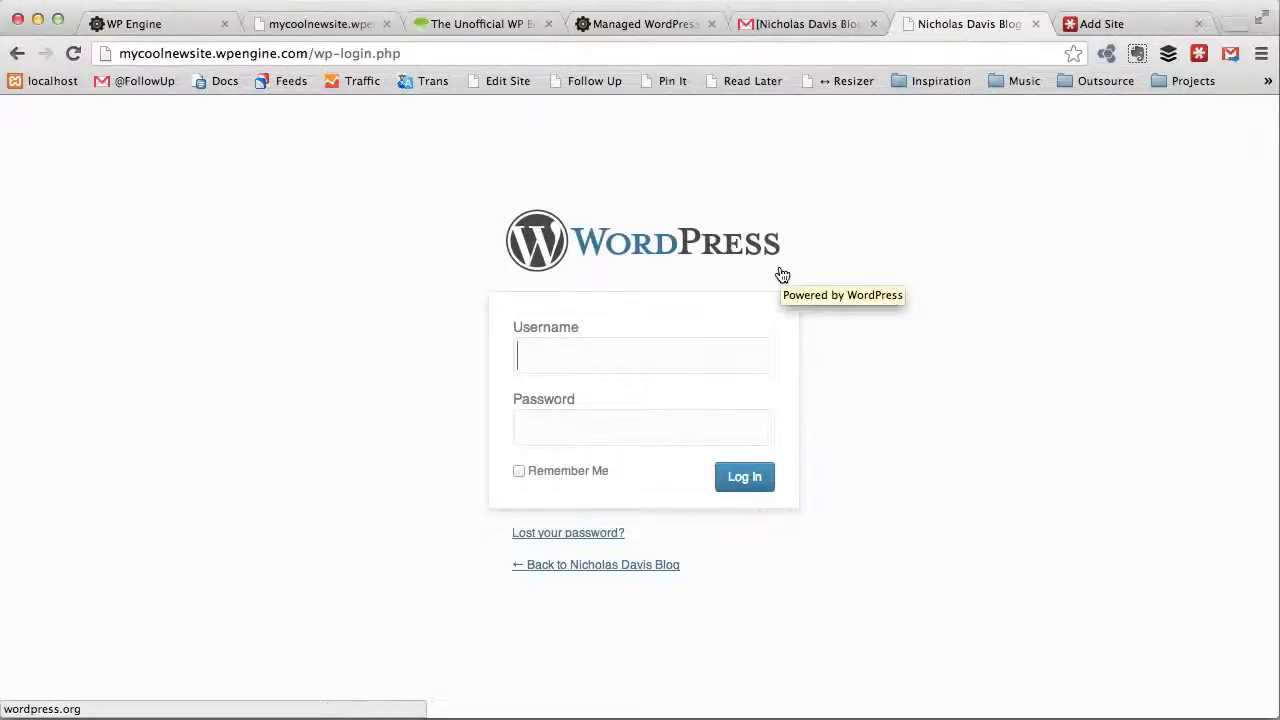
click(1091, 23)
scroll(825, 588, down, 5)
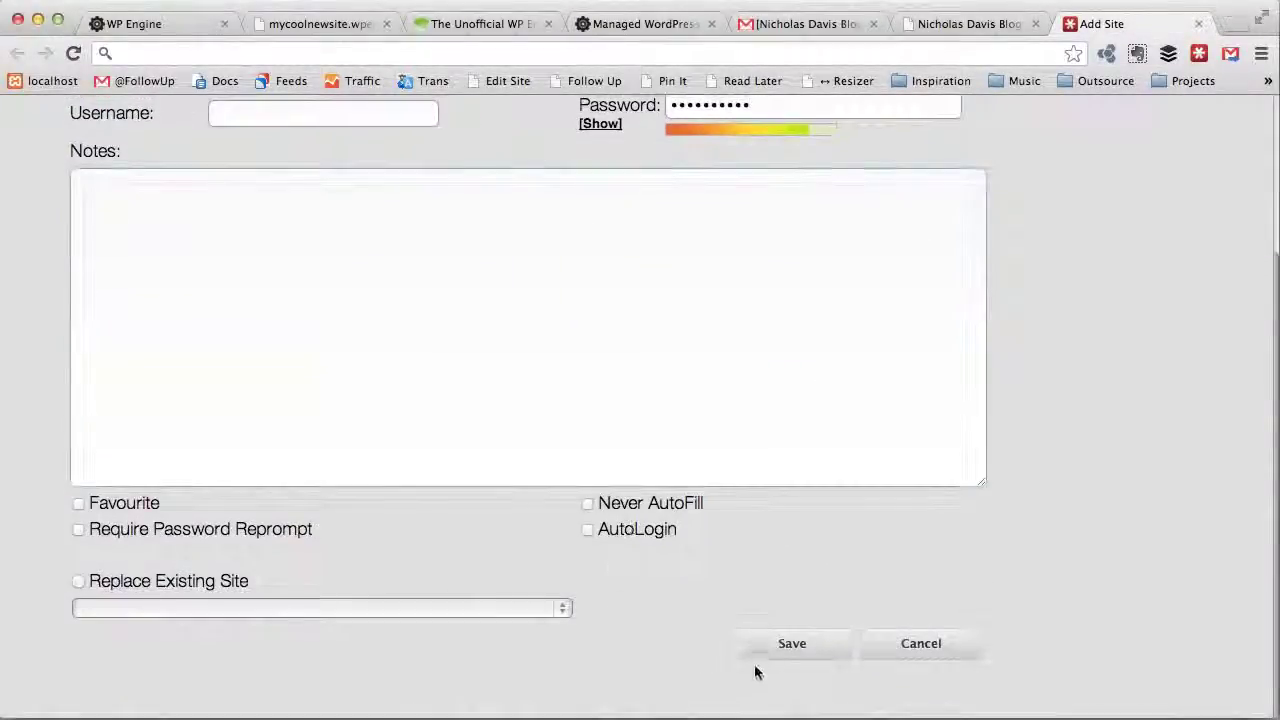
click(775, 636)
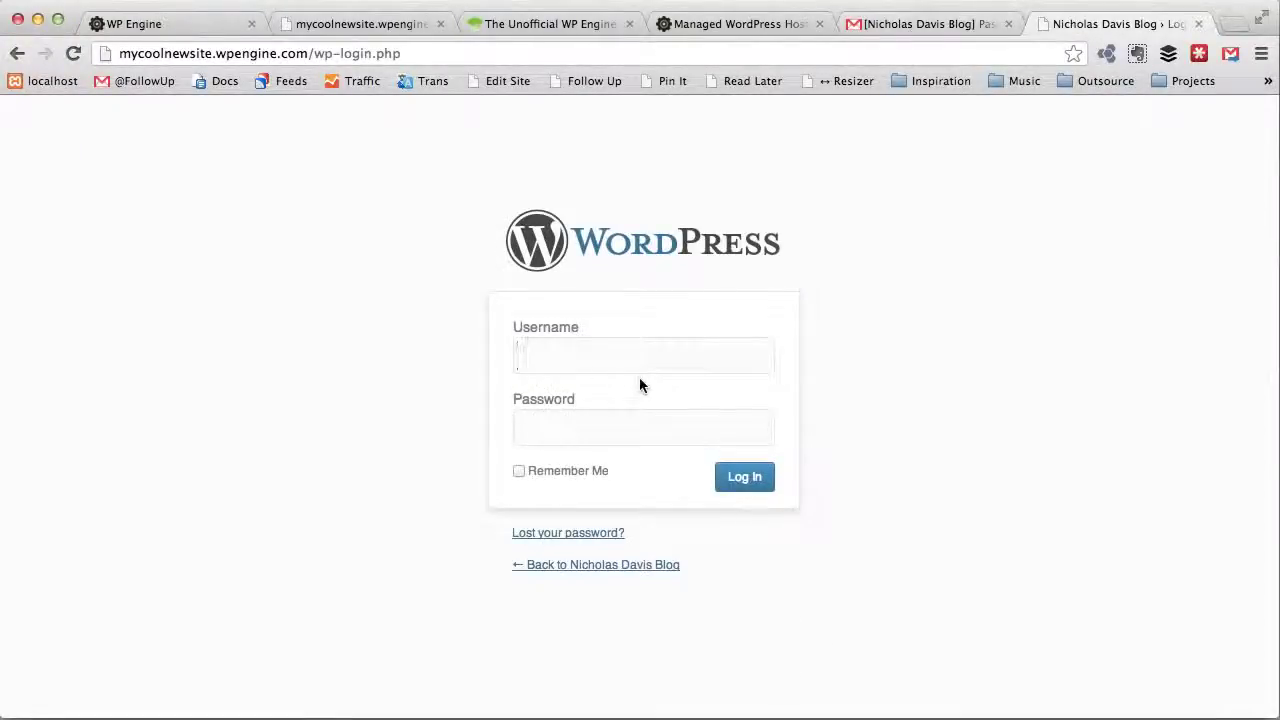
Step: Sign in on wp-login.php with the site's admin username and password
text(mycool)
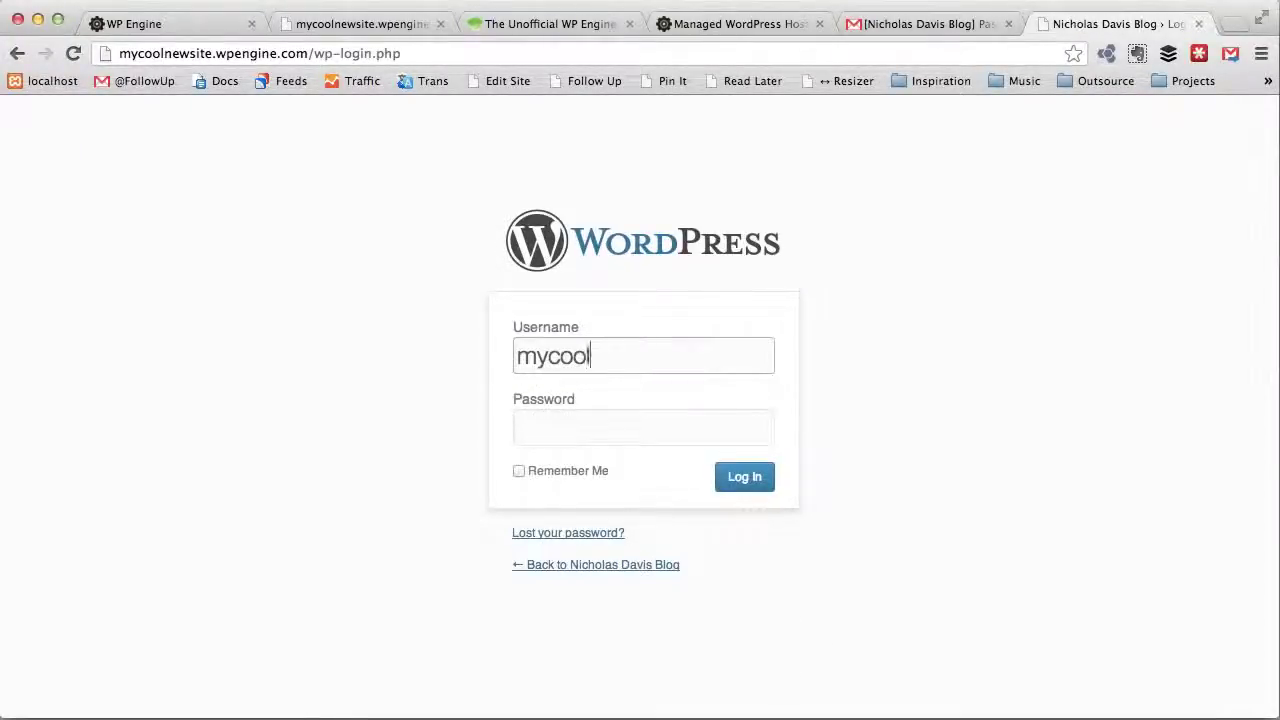
text(newsite)
key(Tab)
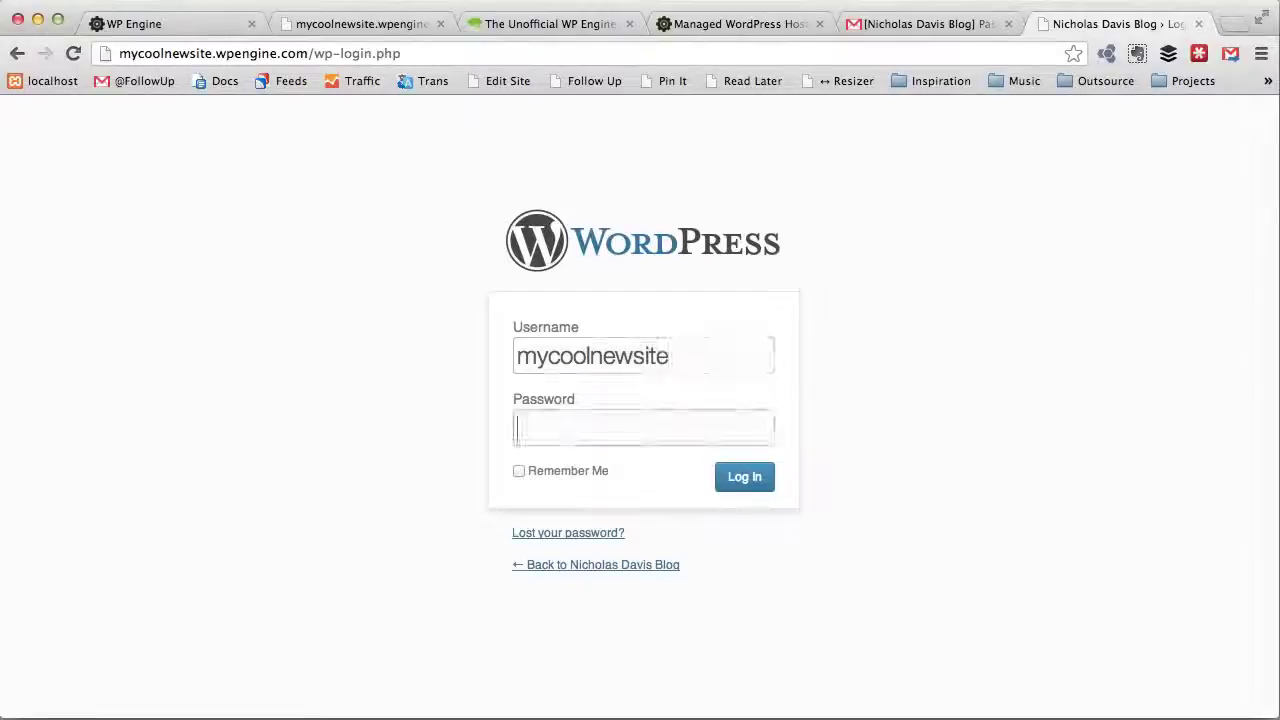
text(pwo)
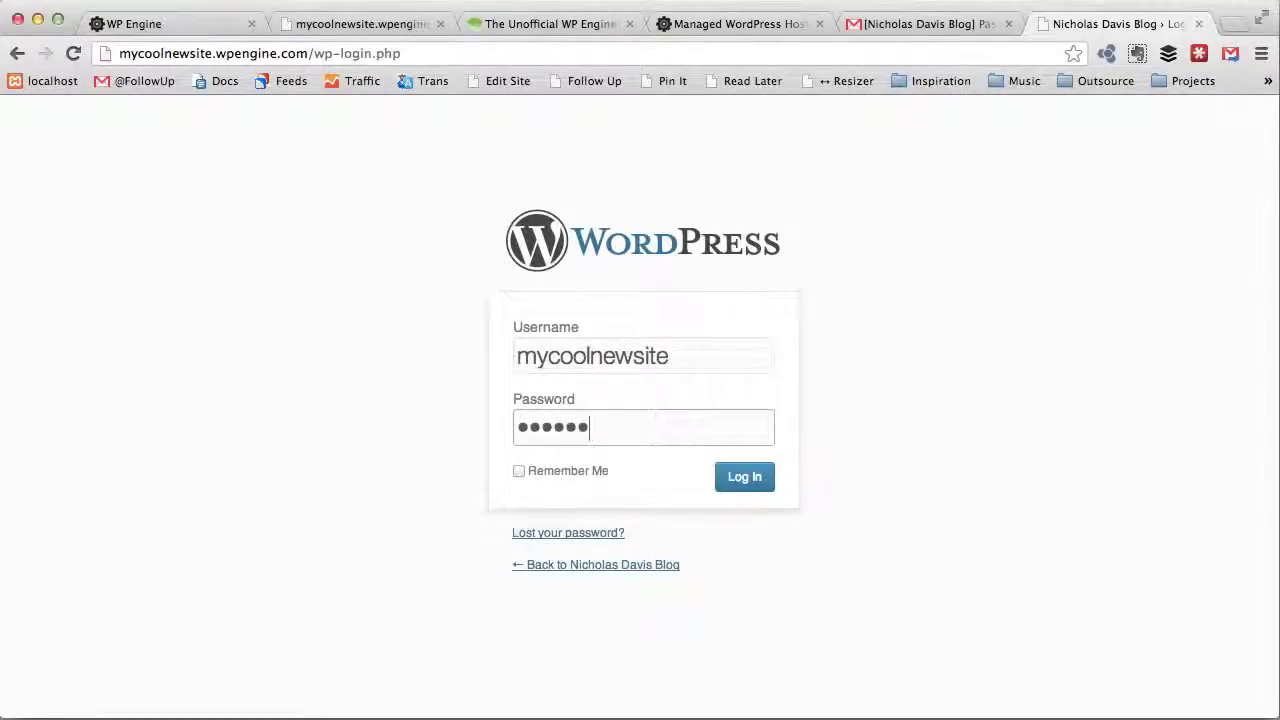
key(Return)
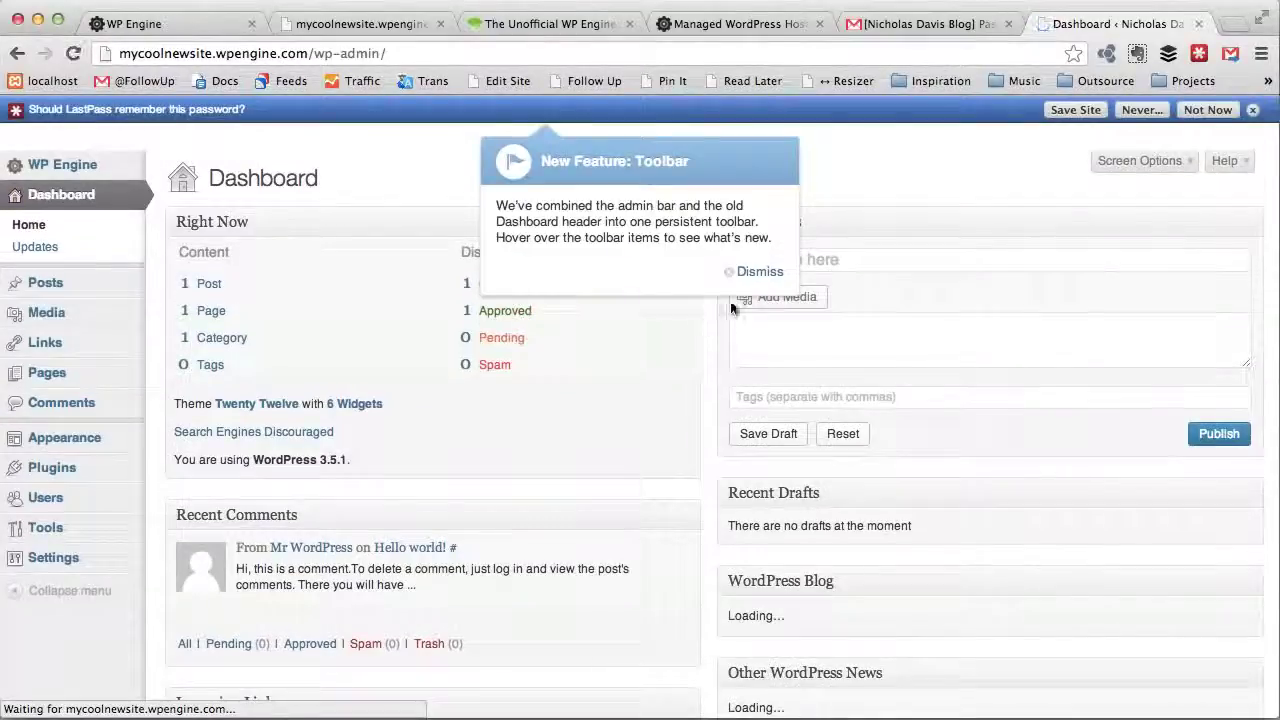
Step: Dismiss the New Feature: Toolbar notice and choose Not Now on the LastPass password prompt
click(758, 273)
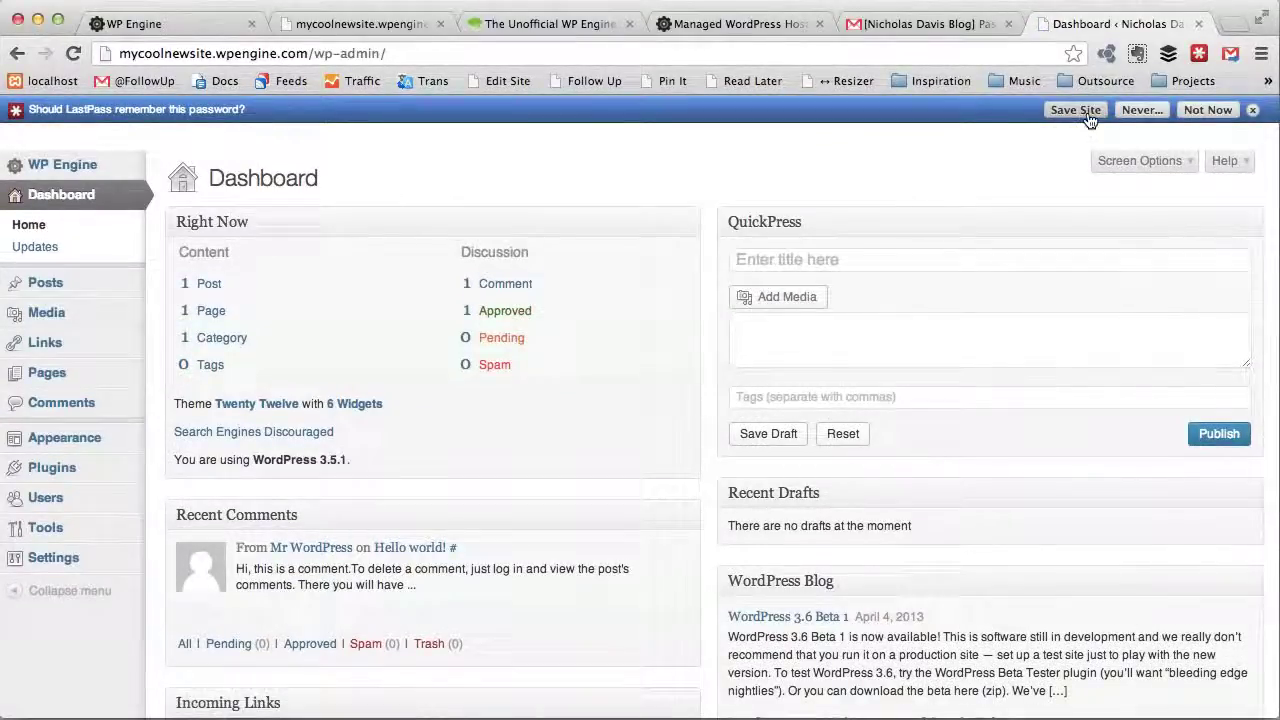
click(1208, 110)
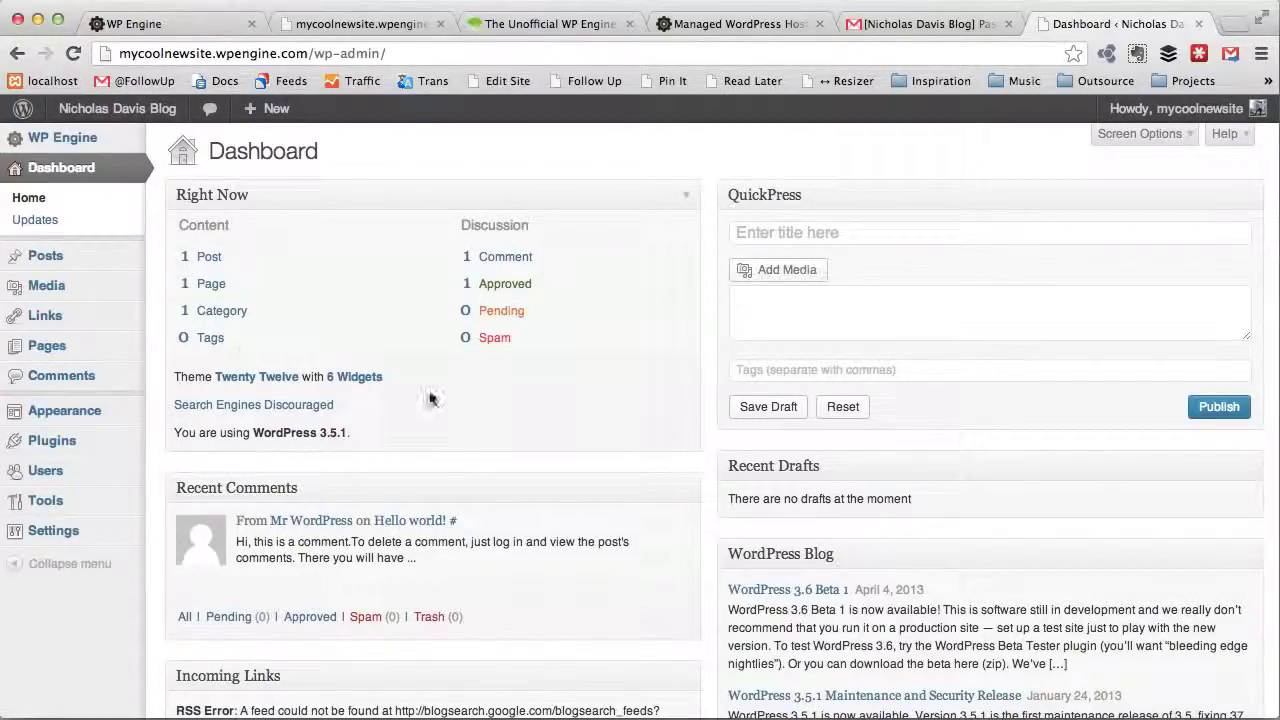
scroll(277, 408, down, 5)
scroll(277, 408, up, 5)
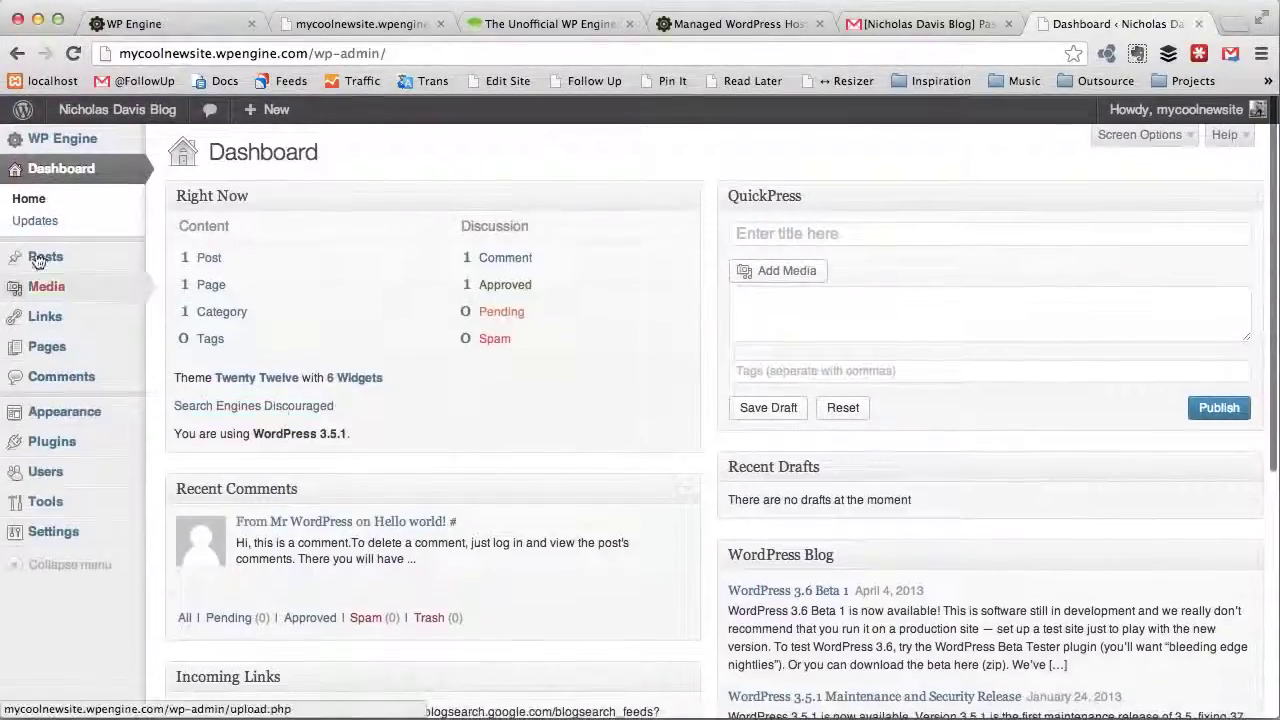
scroll(222, 407, down, 3)
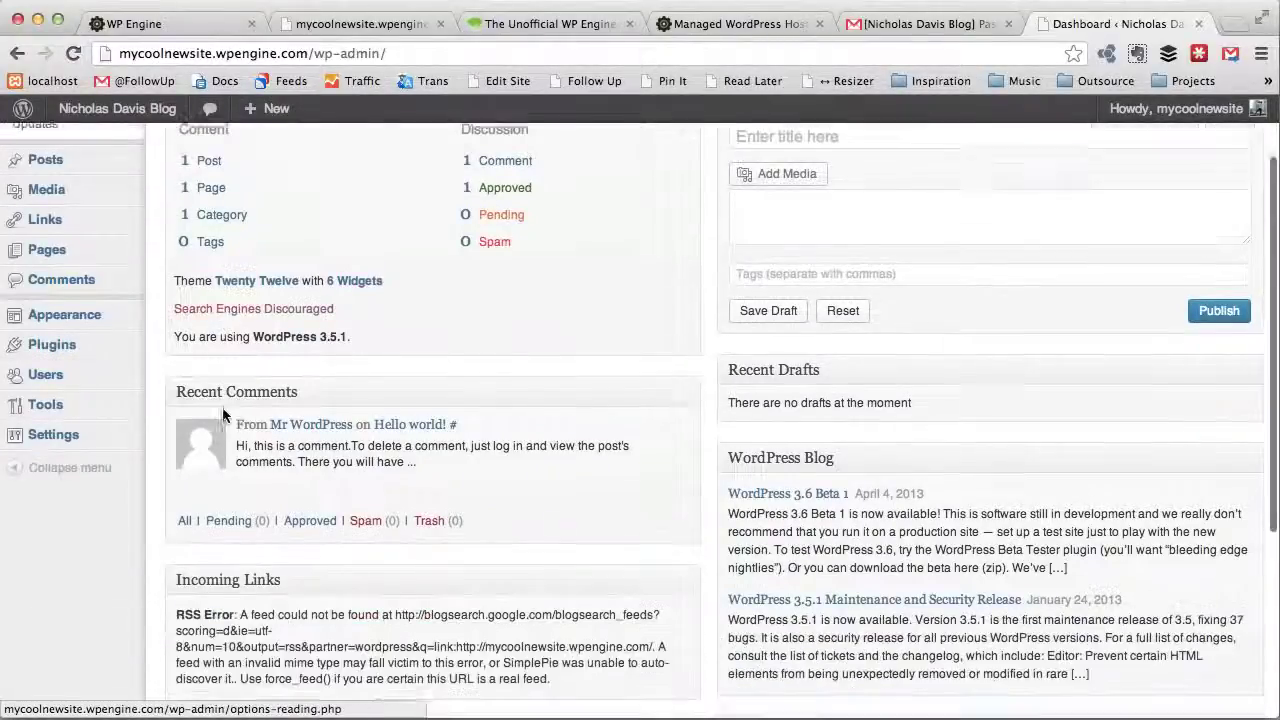
scroll(222, 407, up, 3)
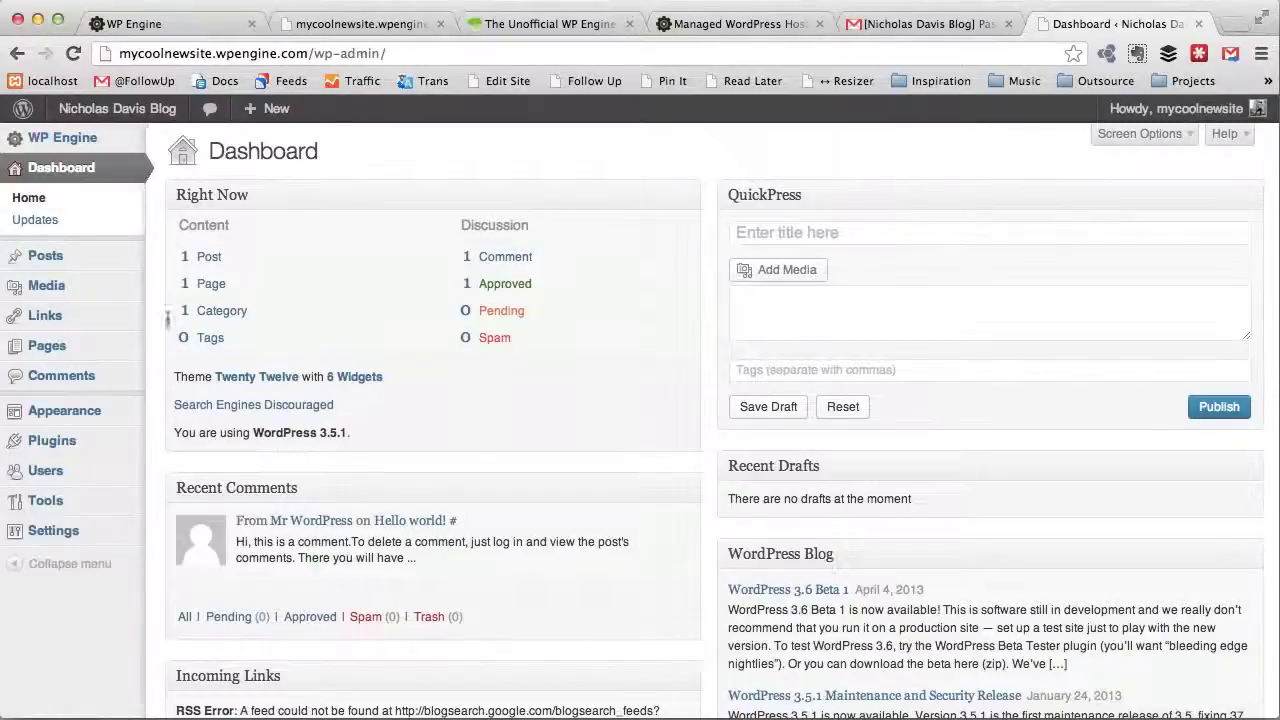
mouse_move(62, 140)
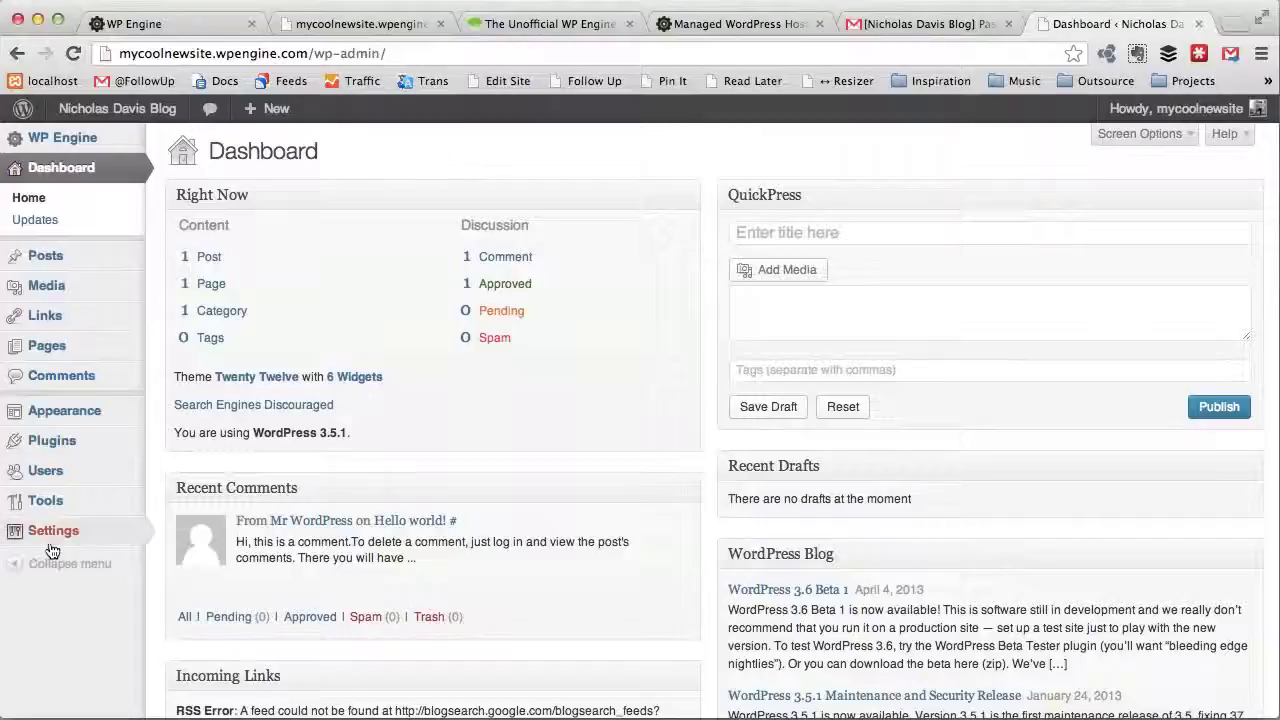
Step: Open Settings > General to view the WordPress Address and Site Address URLs
mouse_move(53, 530)
click(187, 530)
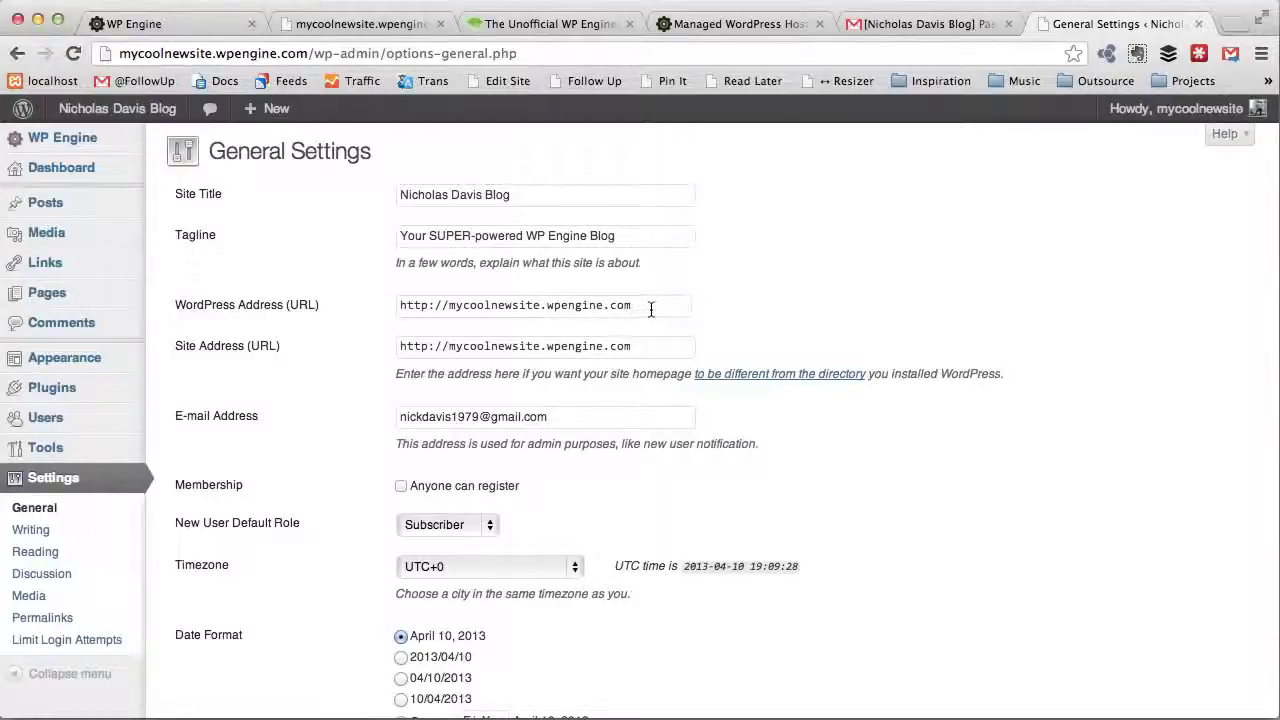
scroll(686, 360, down, 1)
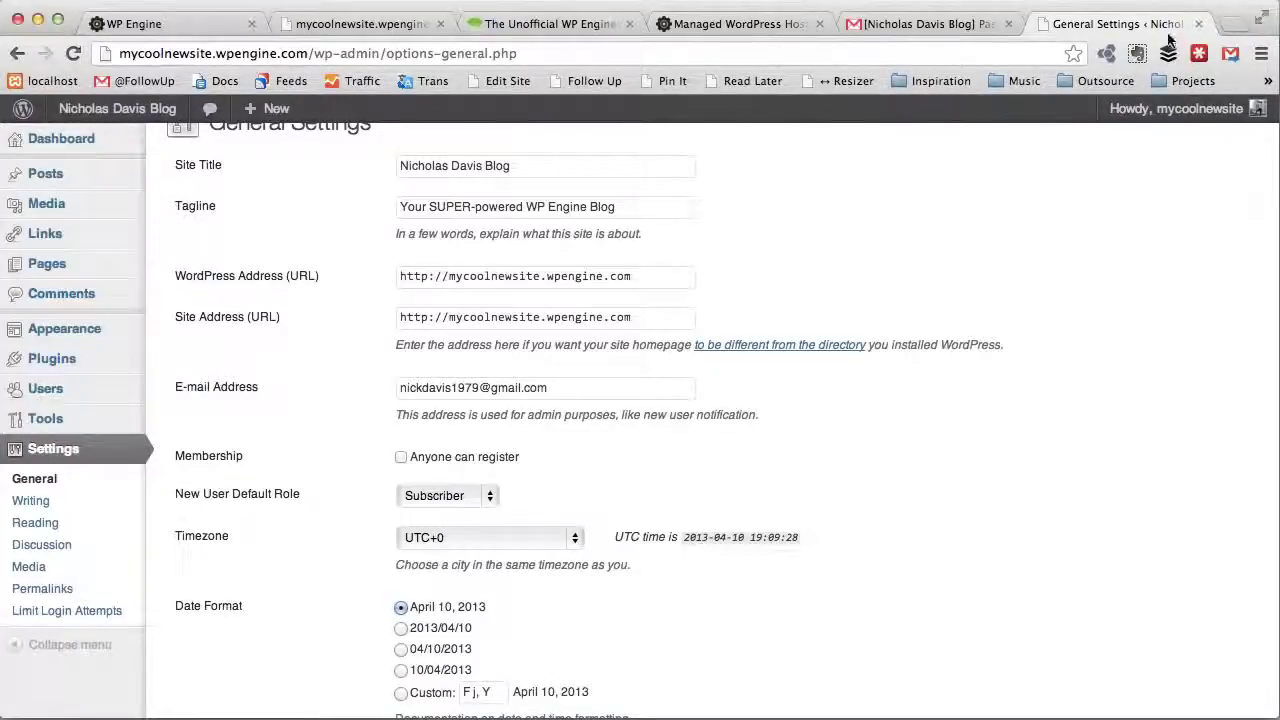
click(1237, 22)
Step: Load hover.com and go to My Account > Domains
text(hover.com)
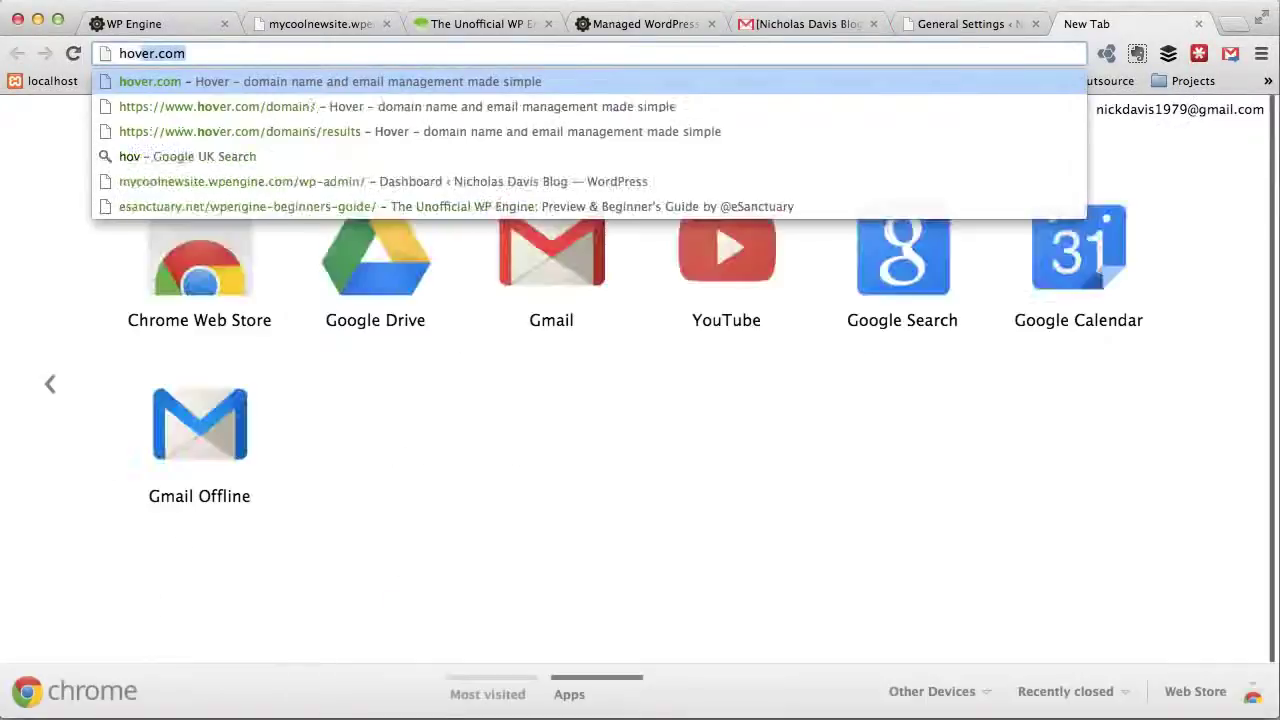
key(Return)
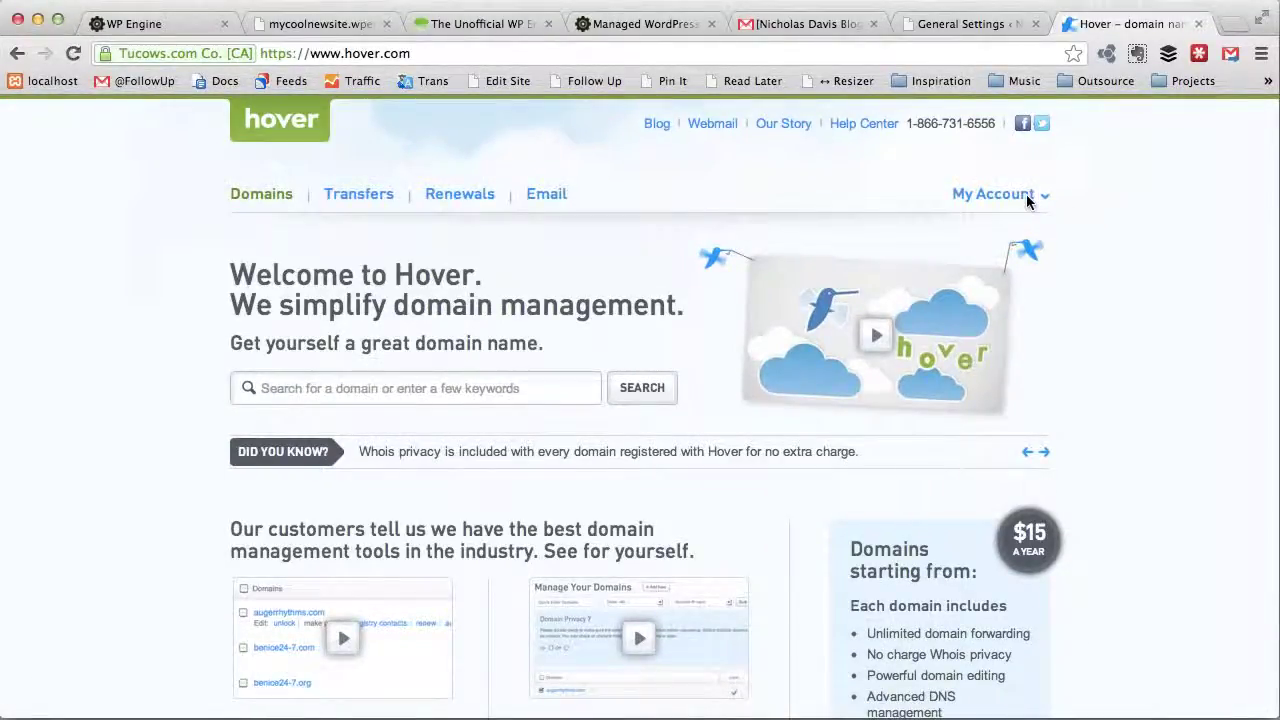
mouse_move(1028, 203)
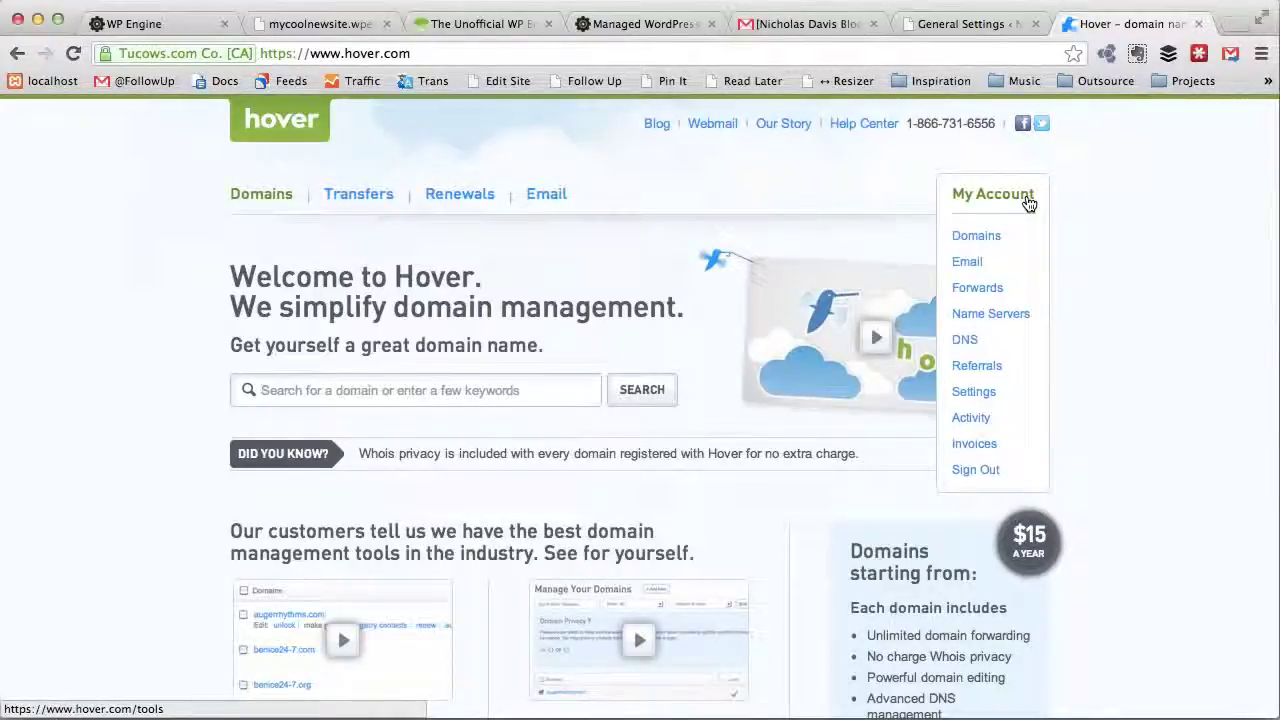
click(962, 236)
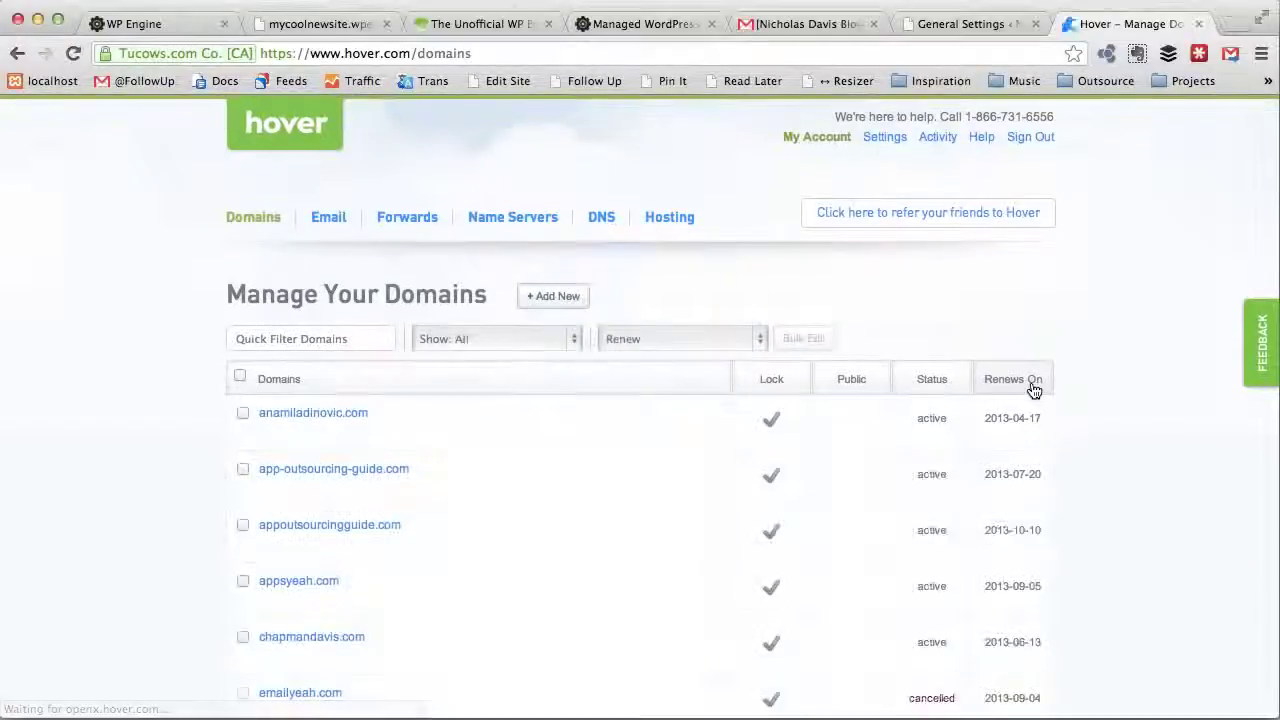
Step: Scroll through the Hover domains list and open the leanwp.com details page
scroll(1057, 453, down, 1)
scroll(1057, 453, down, 15)
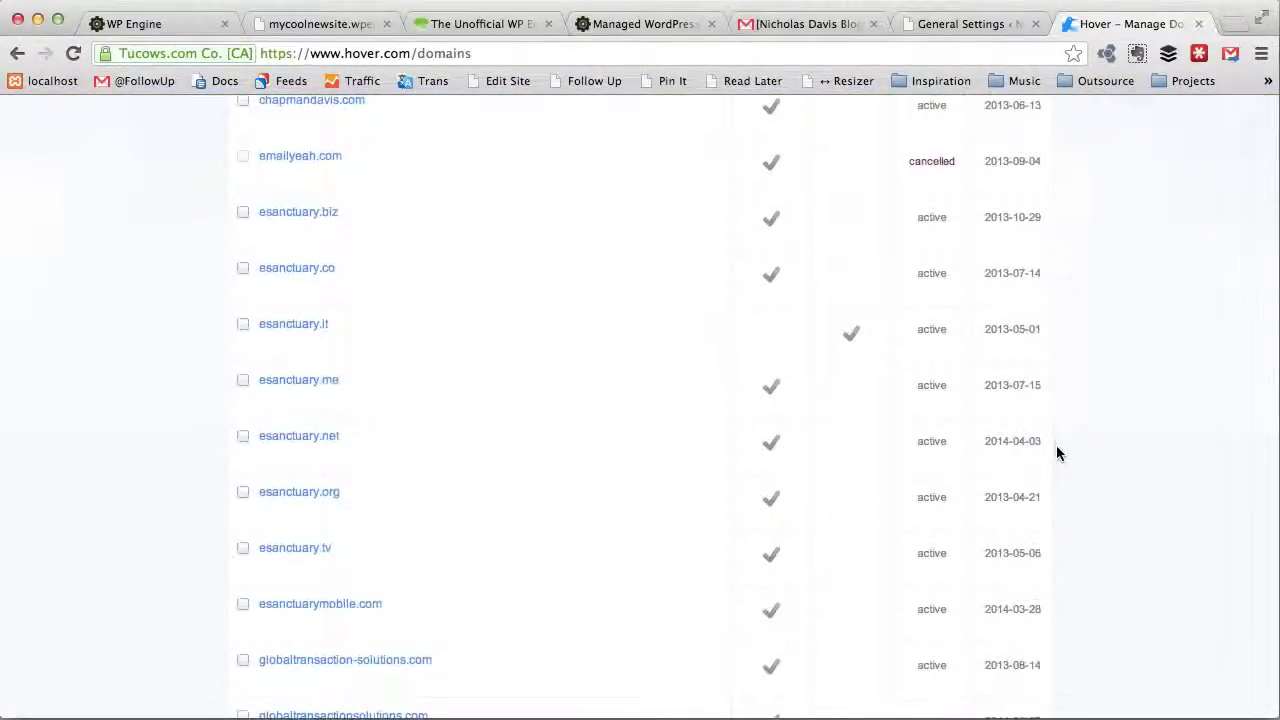
scroll(1057, 450, up, 15)
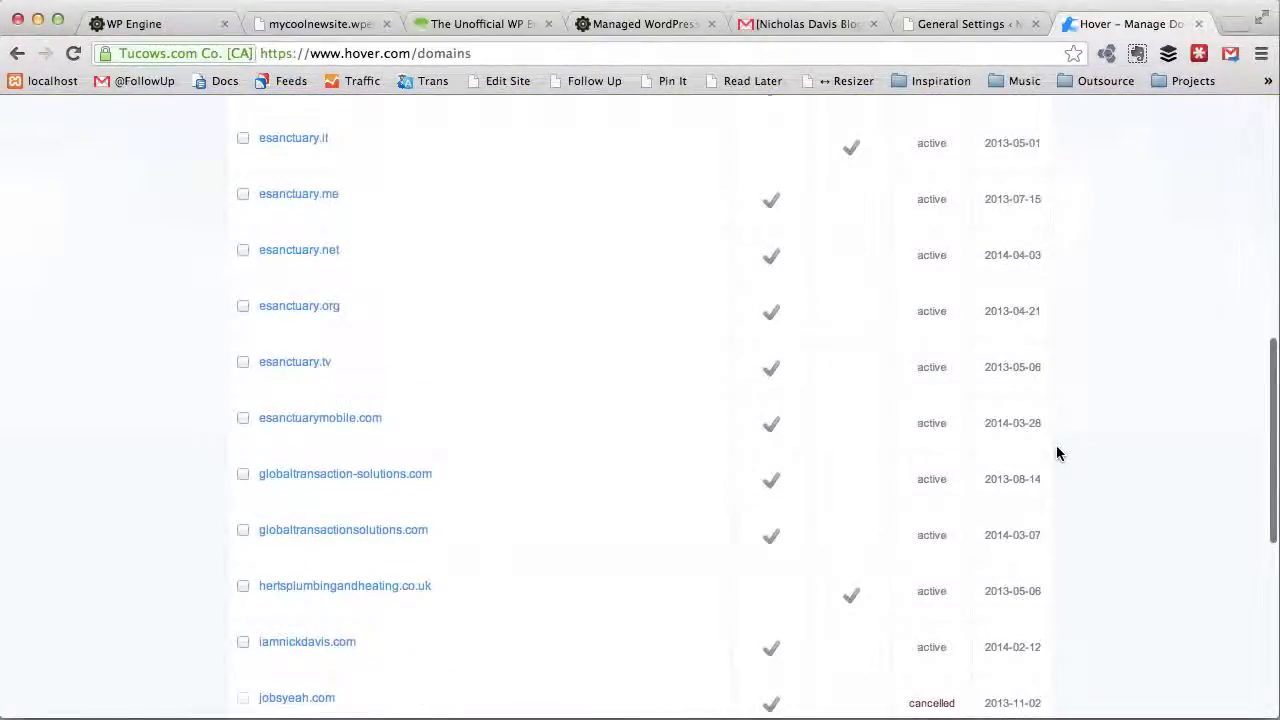
scroll(1057, 453, down, 1)
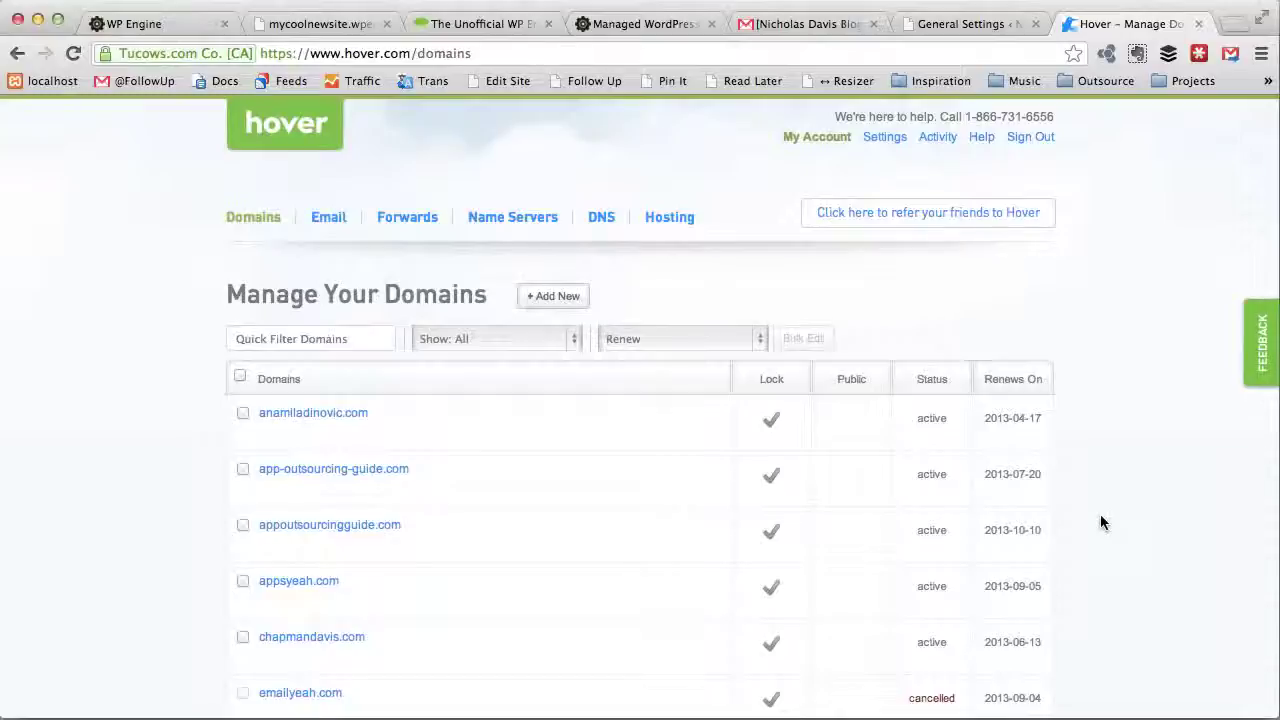
scroll(1100, 522, down, 3)
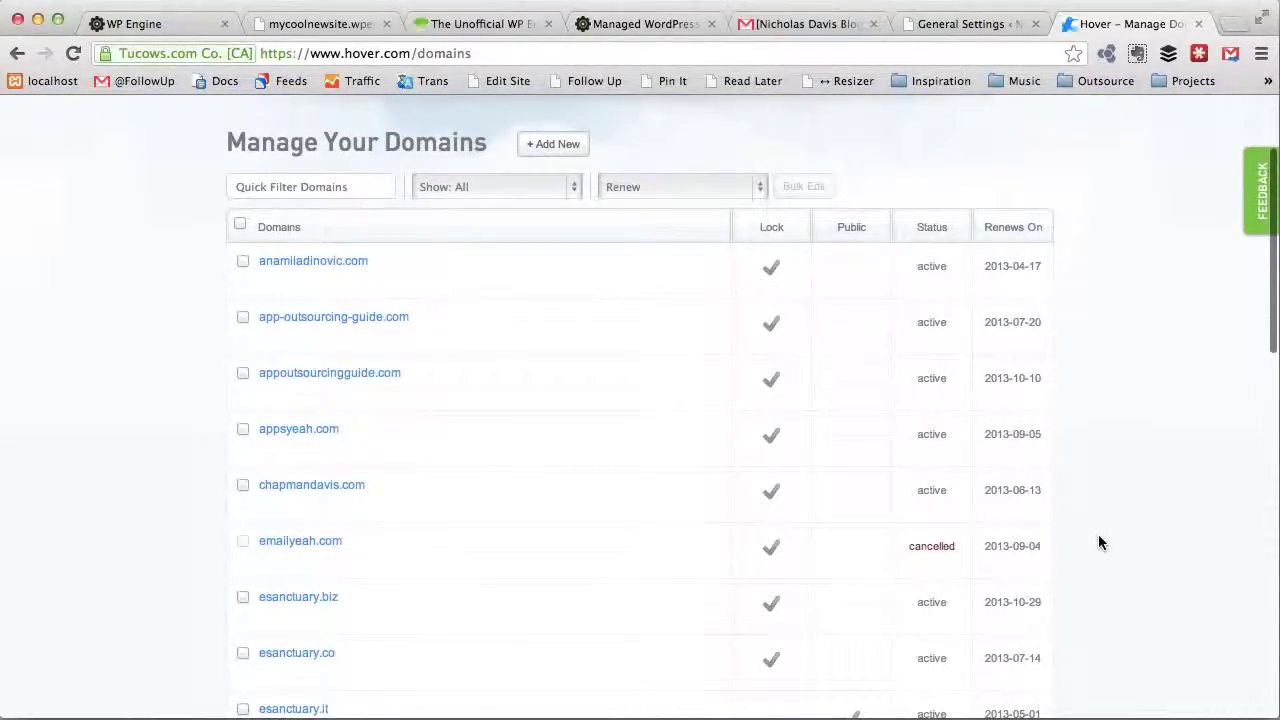
scroll(1099, 542, down, 2)
scroll(1097, 555, down, 4)
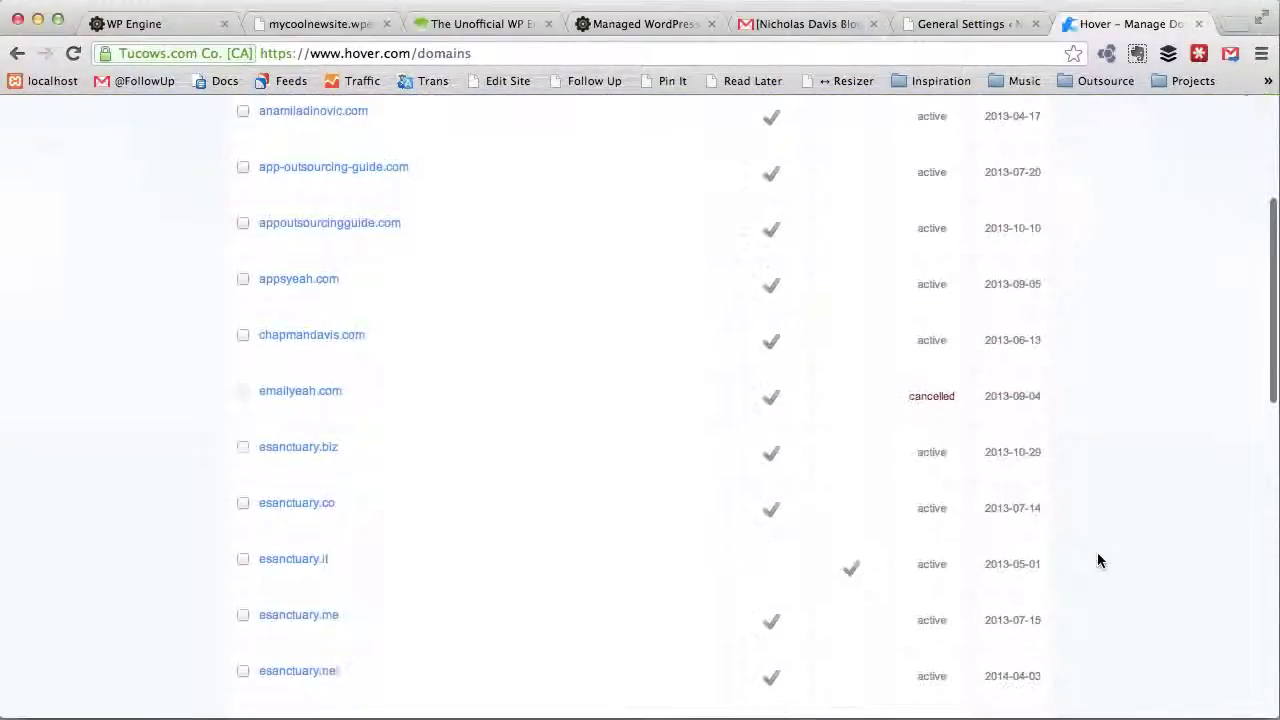
scroll(1097, 555, down, 4)
scroll(1097, 560, down, 9)
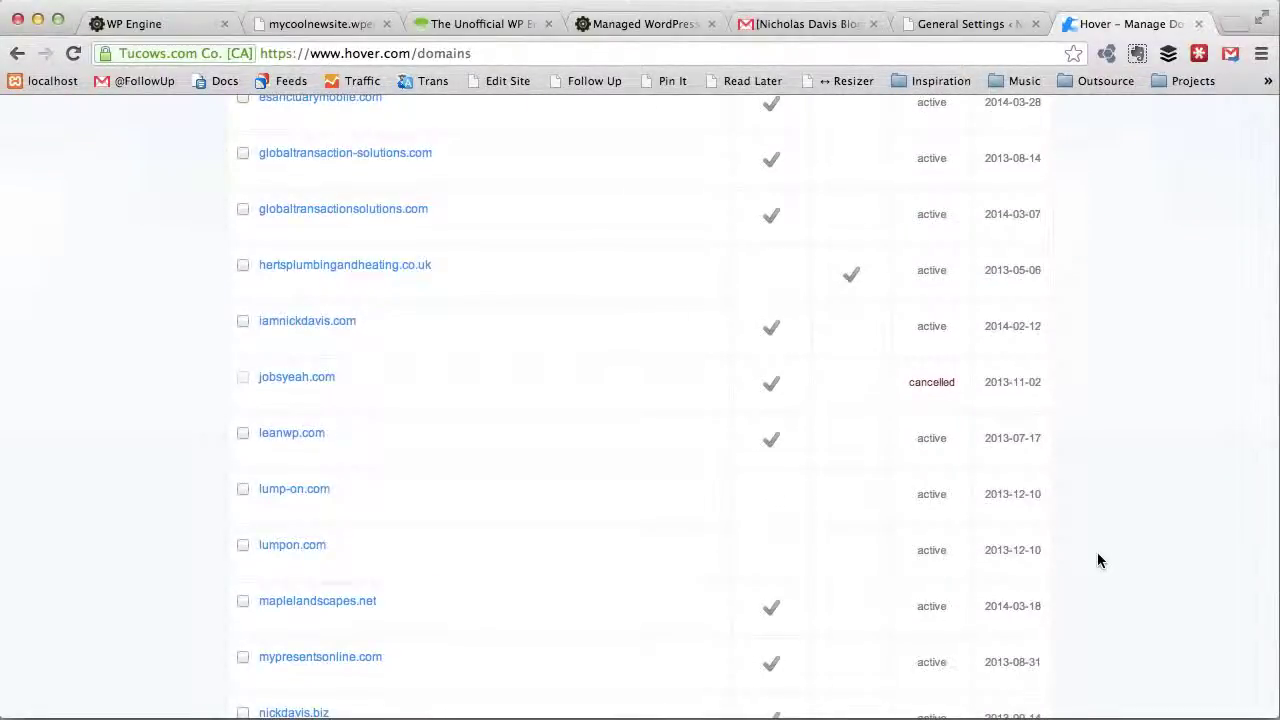
scroll(1097, 560, down, 4)
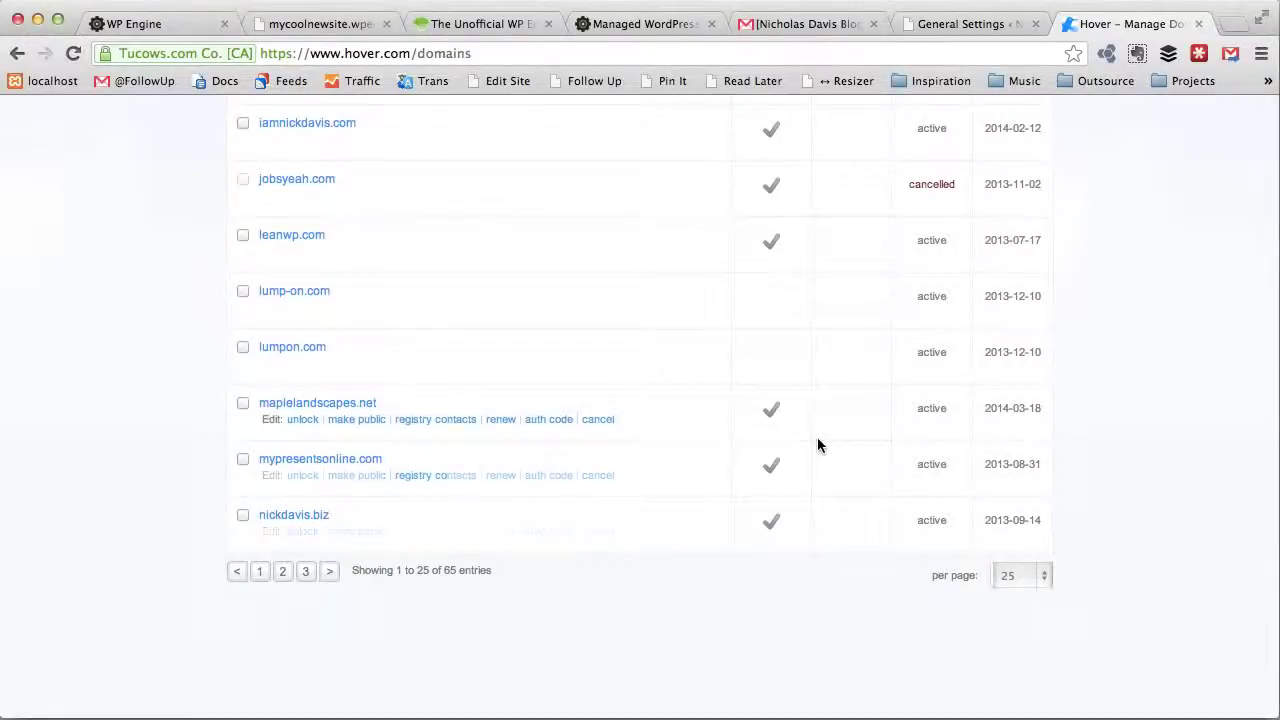
click(312, 244)
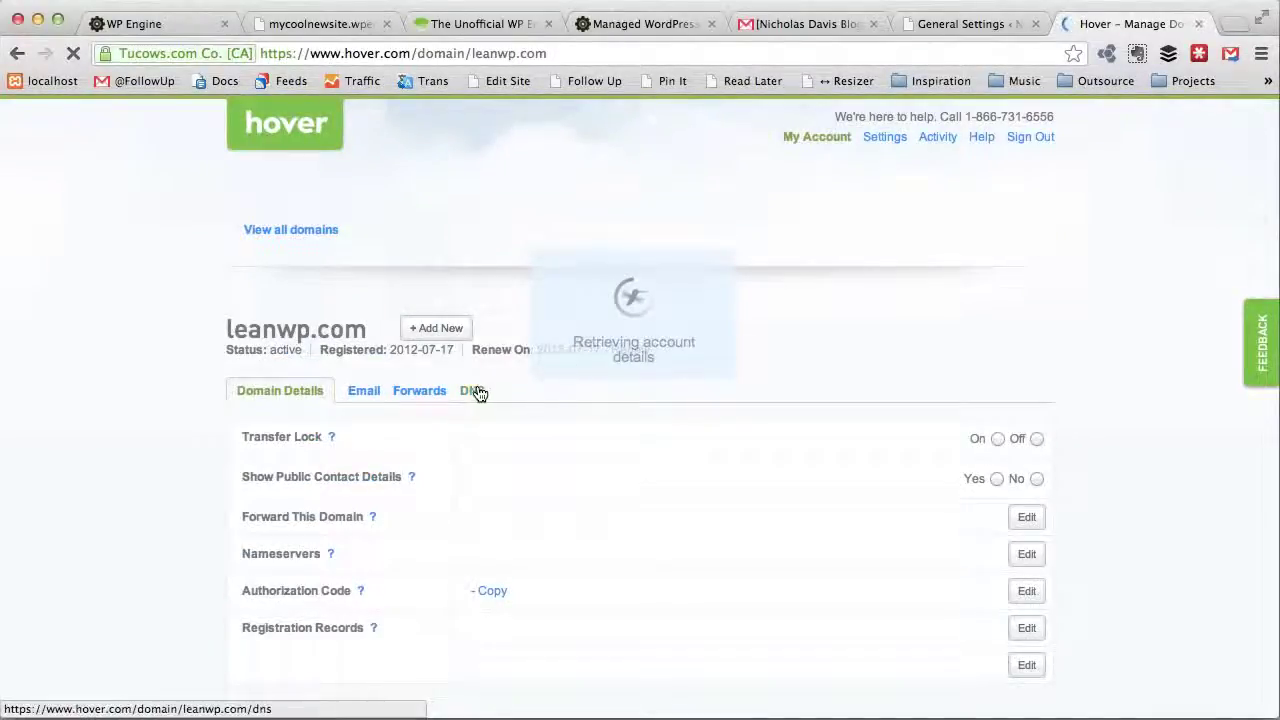
Step: Show leanwp.com's DNS tab and scroll to its A records at 96.126.116.168
click(476, 391)
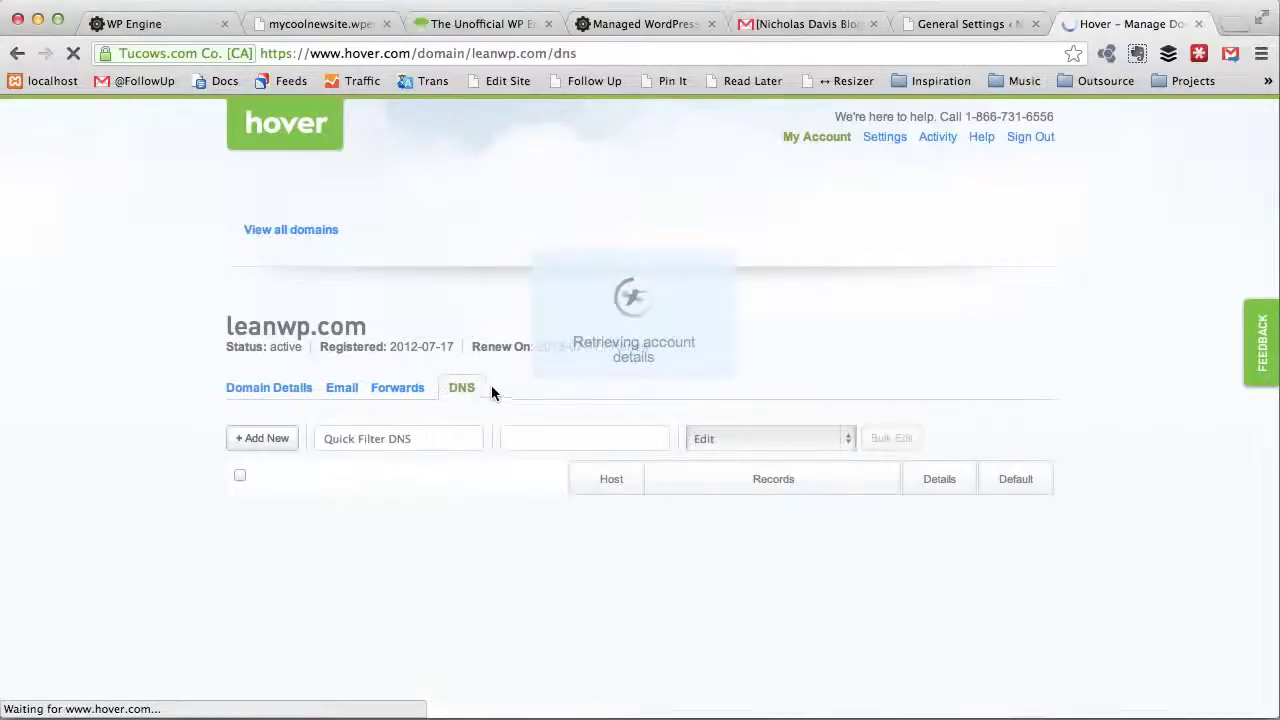
scroll(668, 451, down, 1)
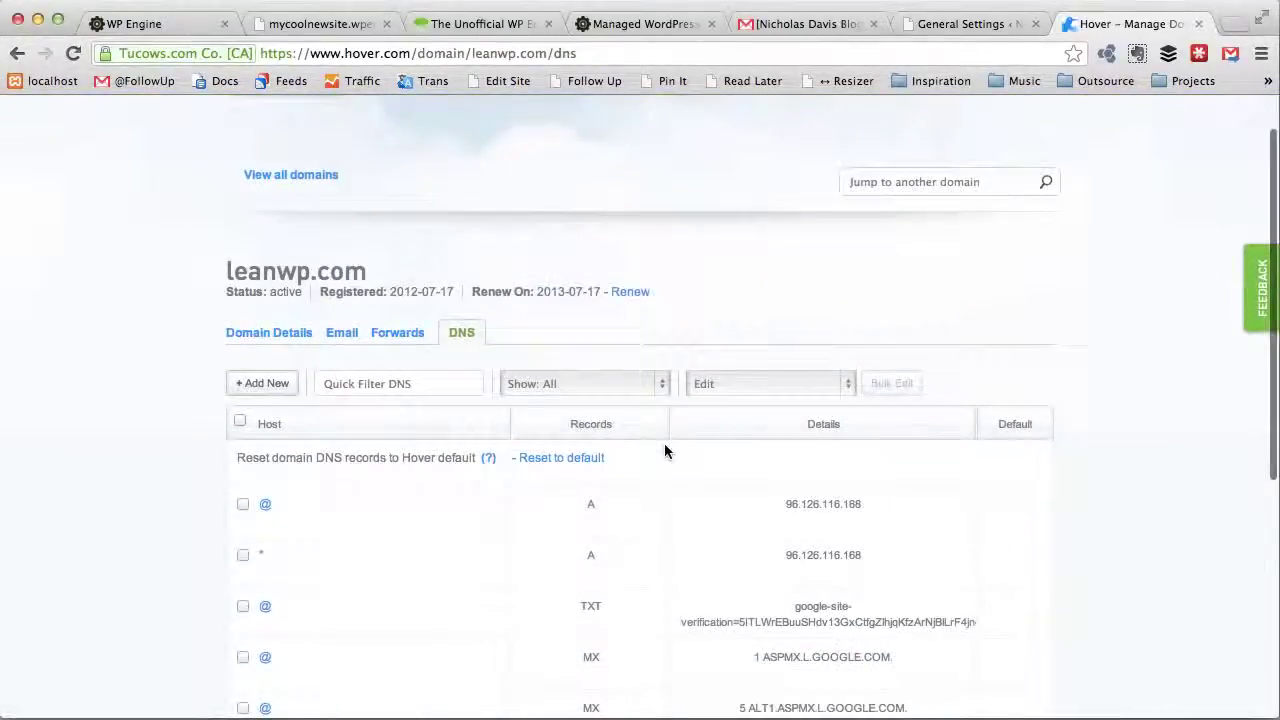
scroll(664, 443, down, 2)
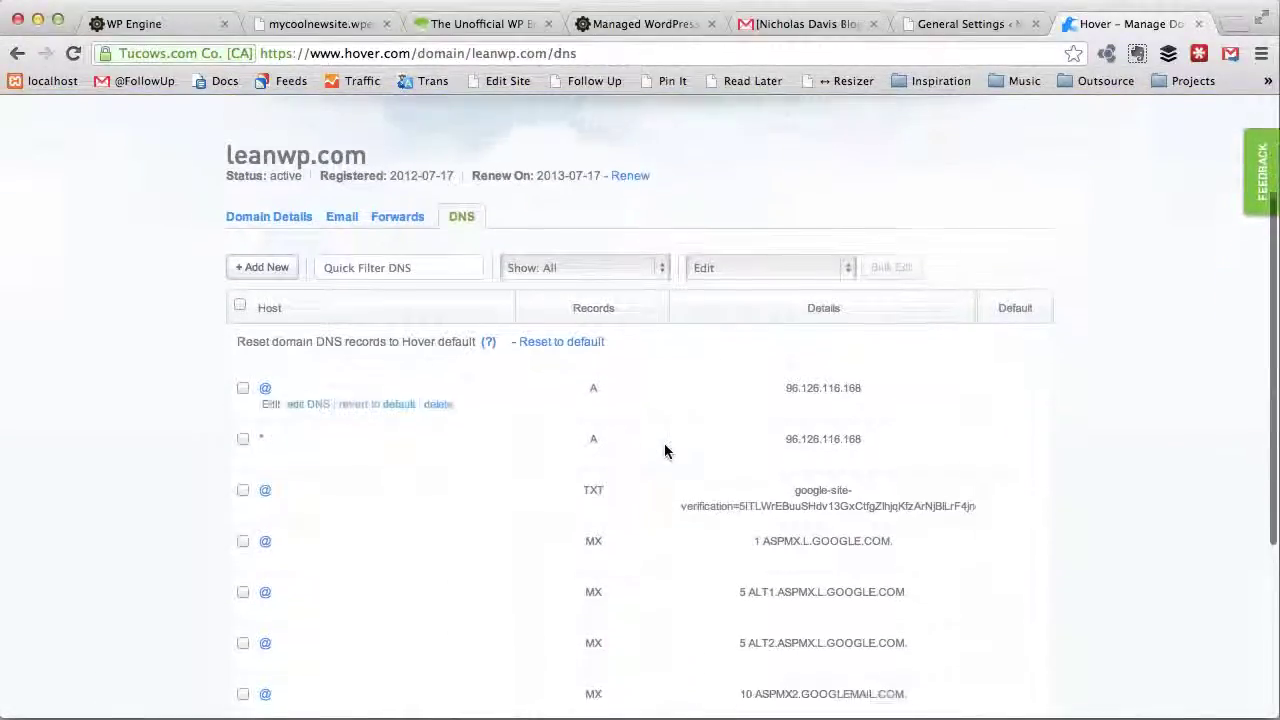
Step: Open the WP Engine plugin page in WordPress and select the A-record IP 96.126.116.168
click(980, 26)
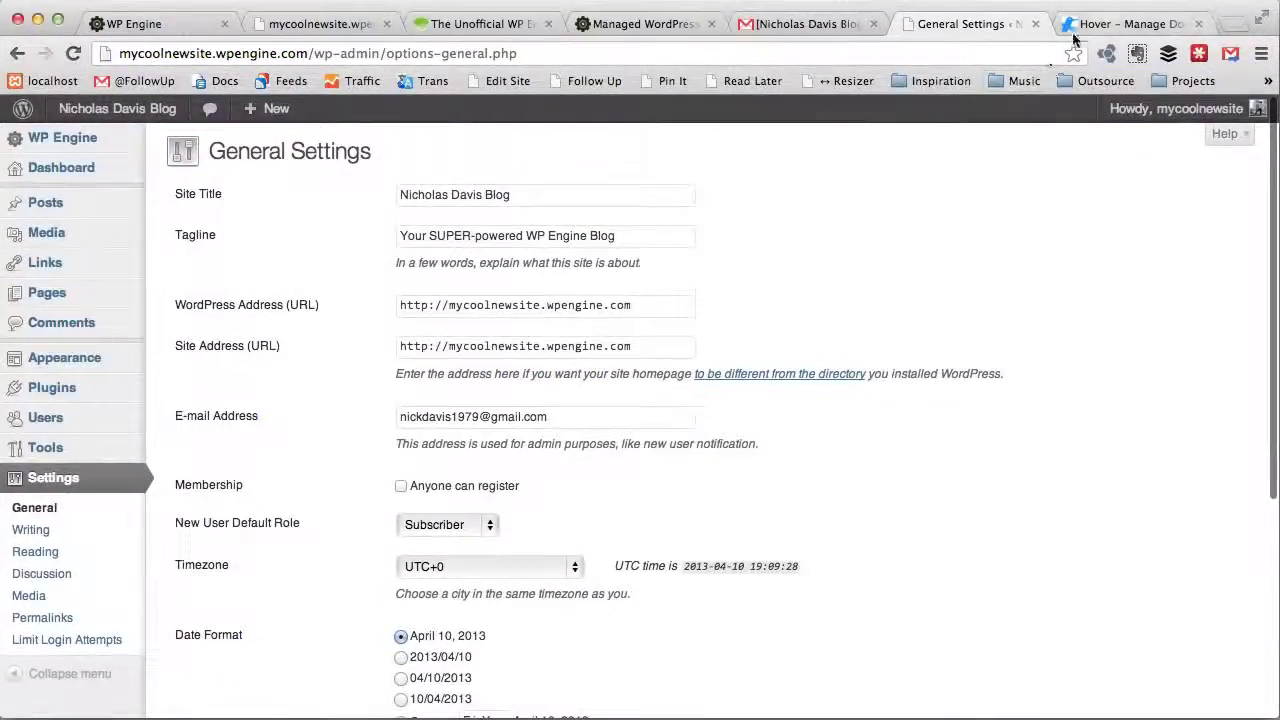
scroll(713, 221, up, 2)
mouse_move(20, 142)
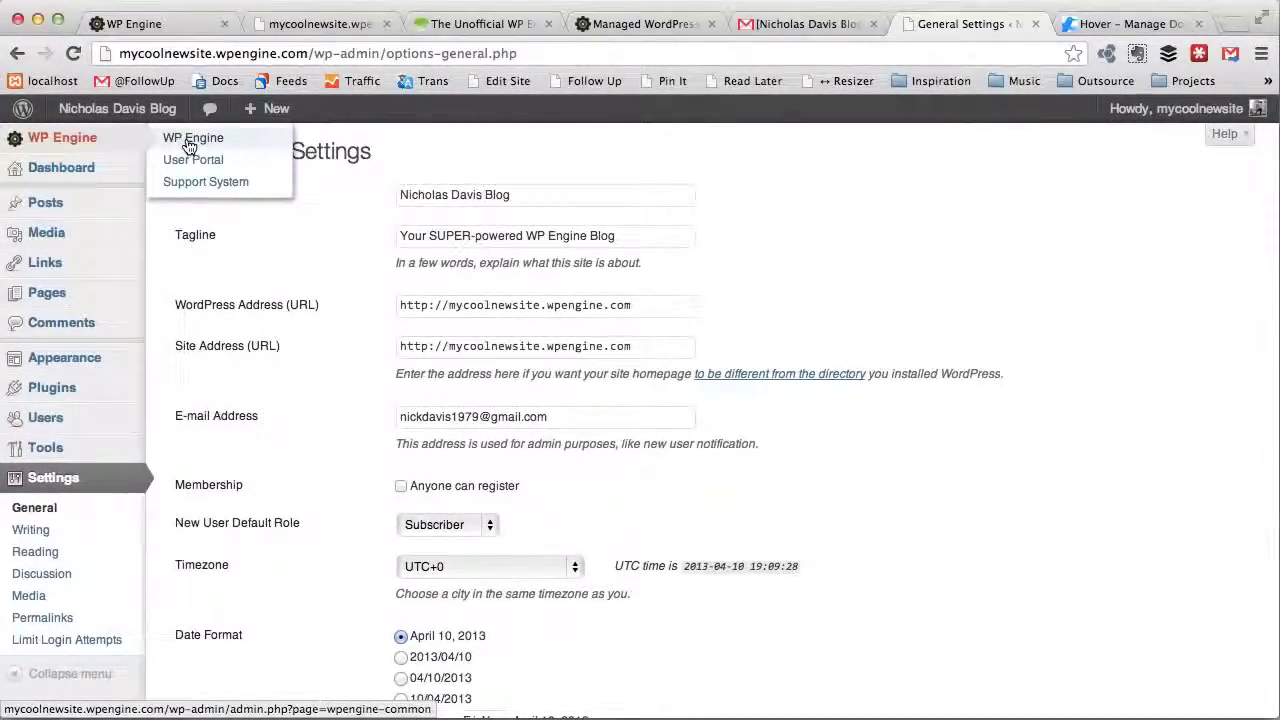
click(194, 140)
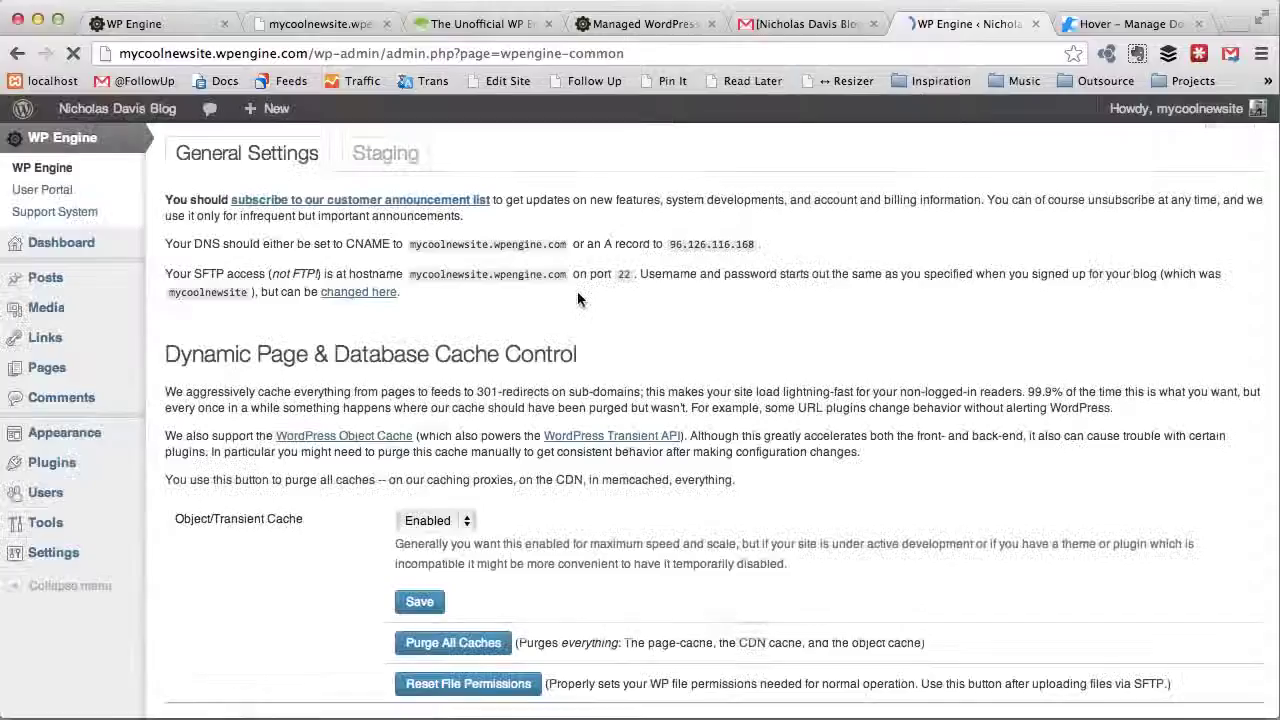
scroll(667, 518, down, 3)
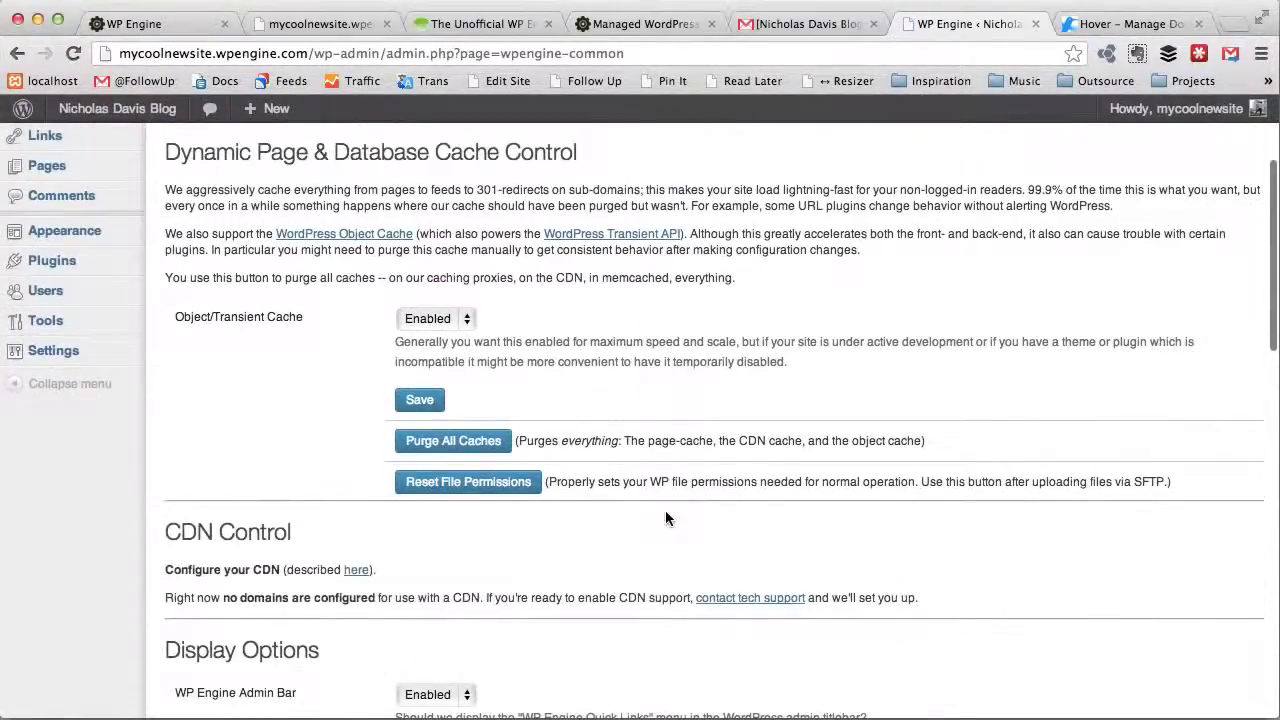
scroll(665, 518, up, 3)
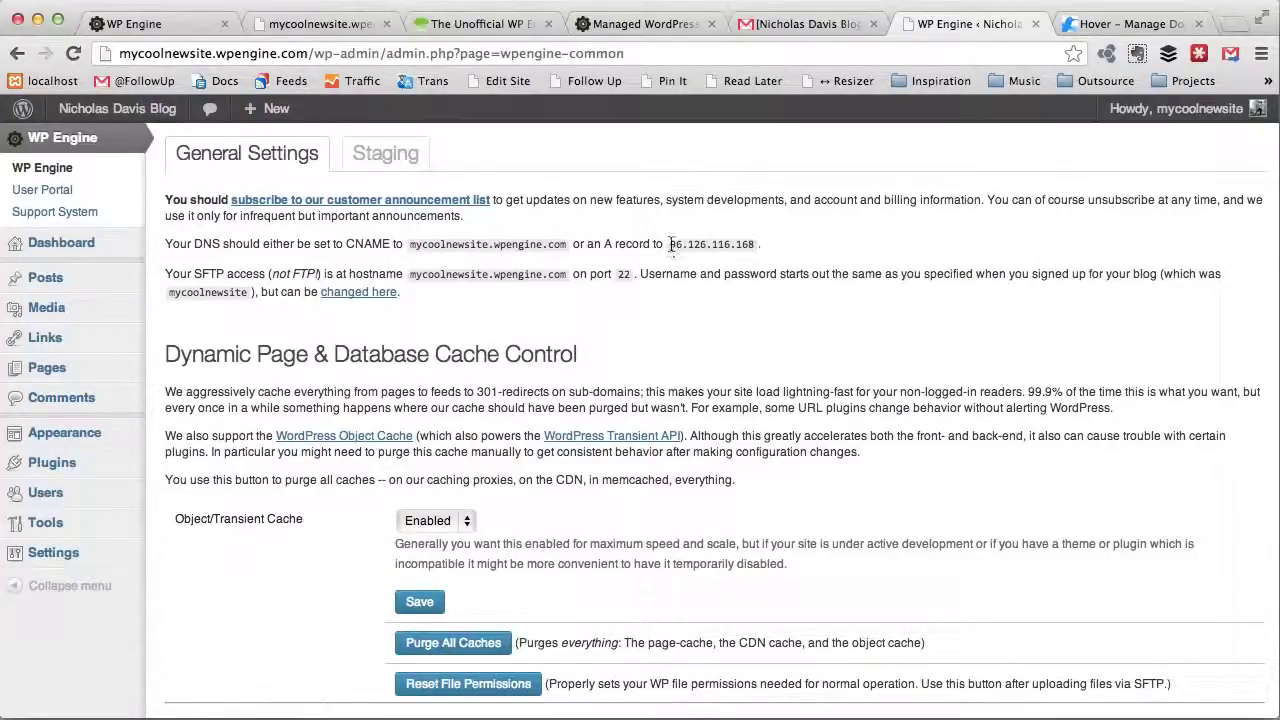
drag(670, 244, 756, 247)
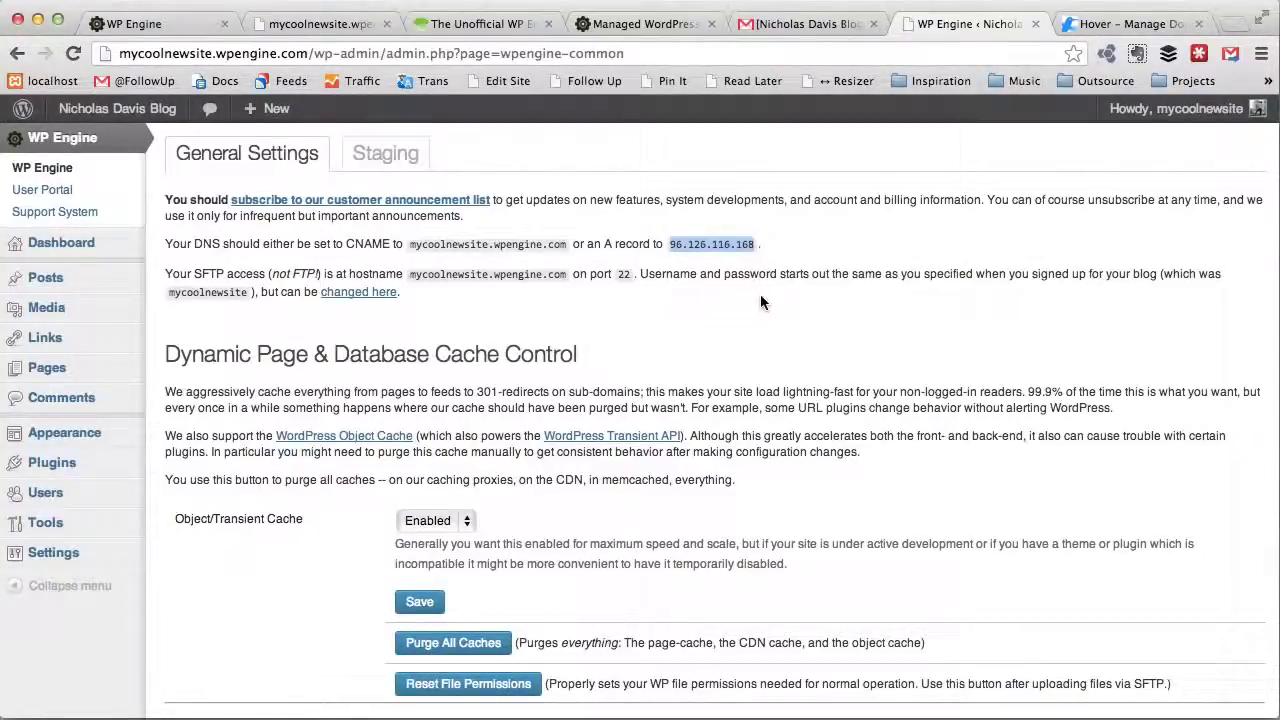
click(1106, 30)
scroll(1000, 300, down, 1)
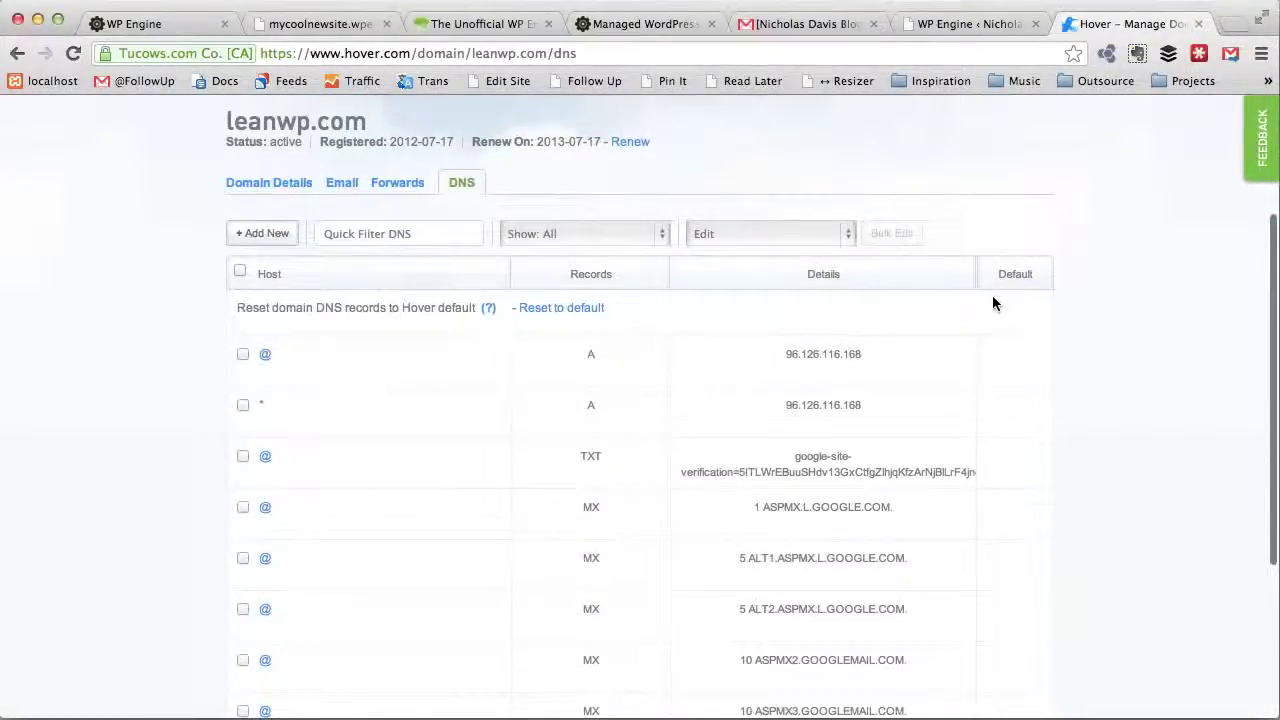
mouse_move(672, 352)
mouse_move(649, 374)
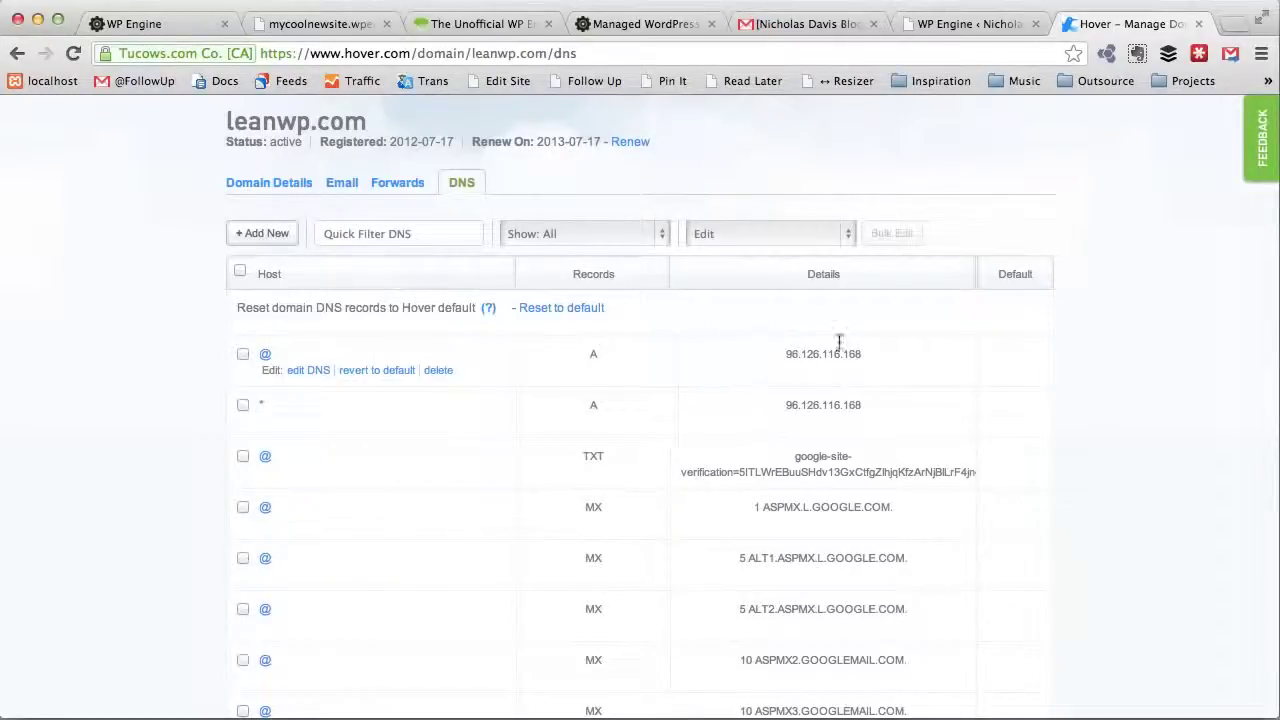
mouse_move(745, 421)
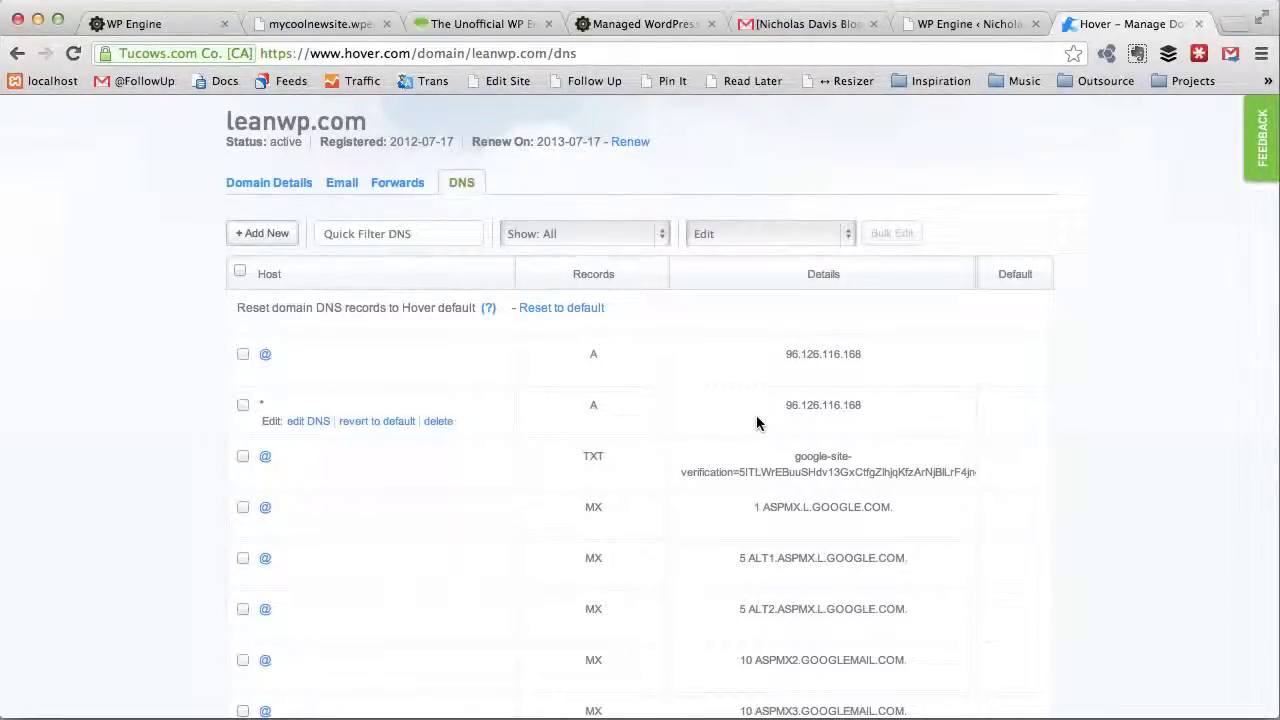
mouse_move(491, 342)
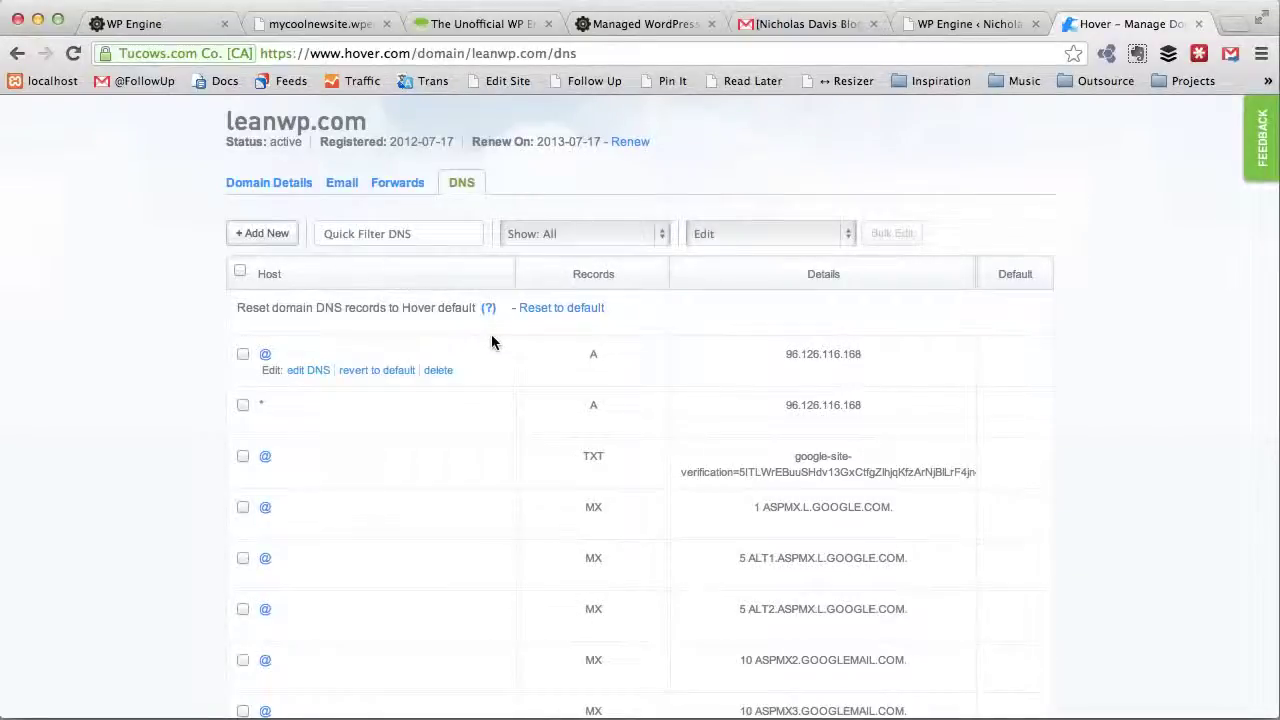
click(953, 22)
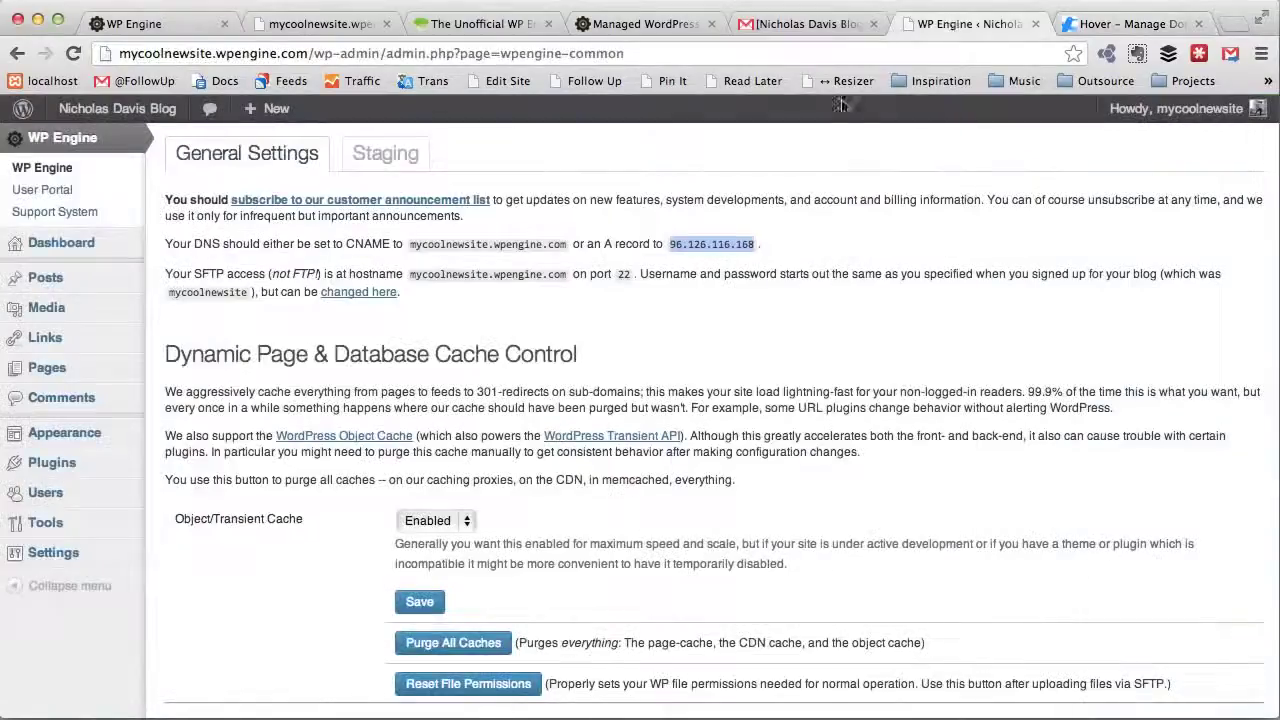
click(640, 23)
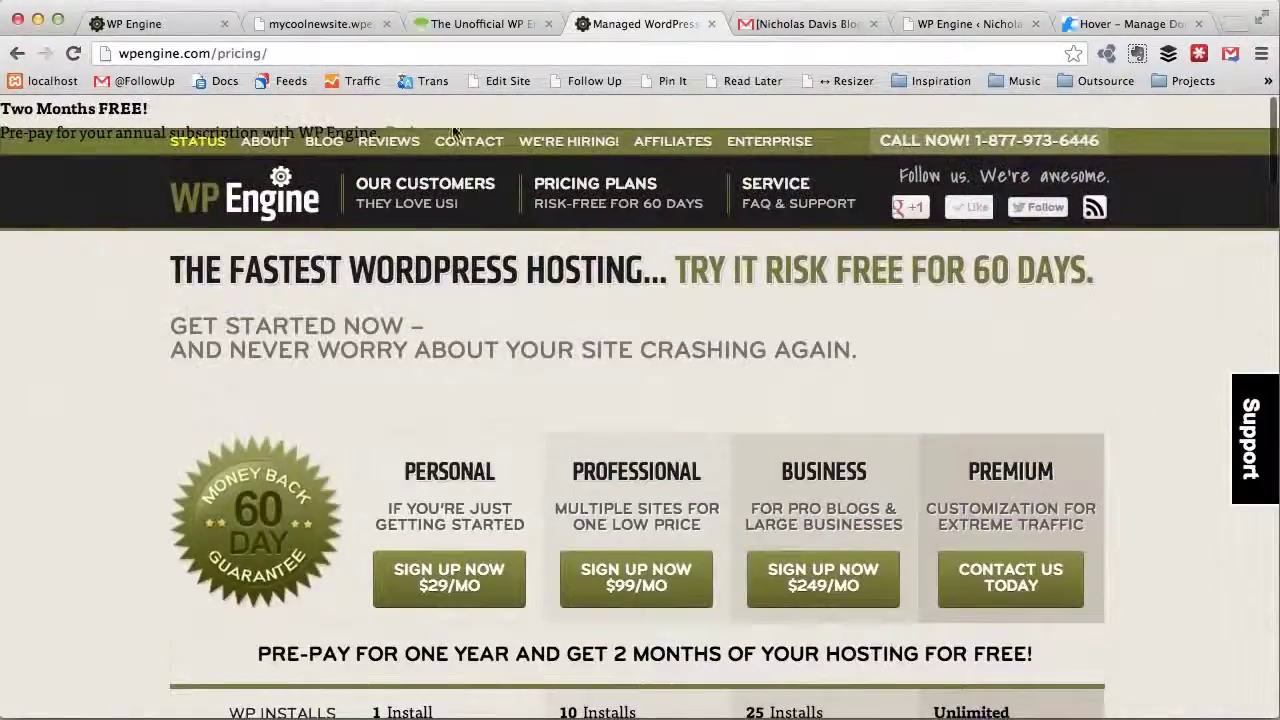
Step: Start ADD DOMAIN for mycoolnewsite in the WP Engine portal, then return to Hover's DNS records
click(179, 31)
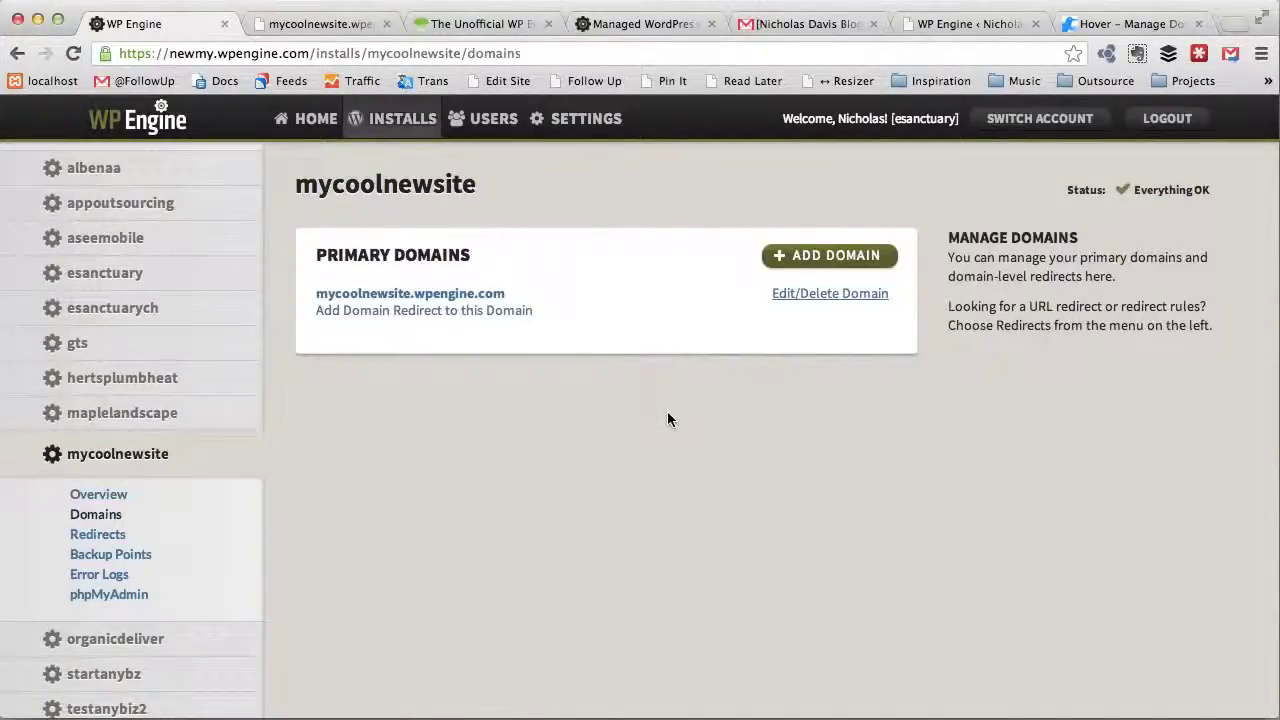
click(806, 256)
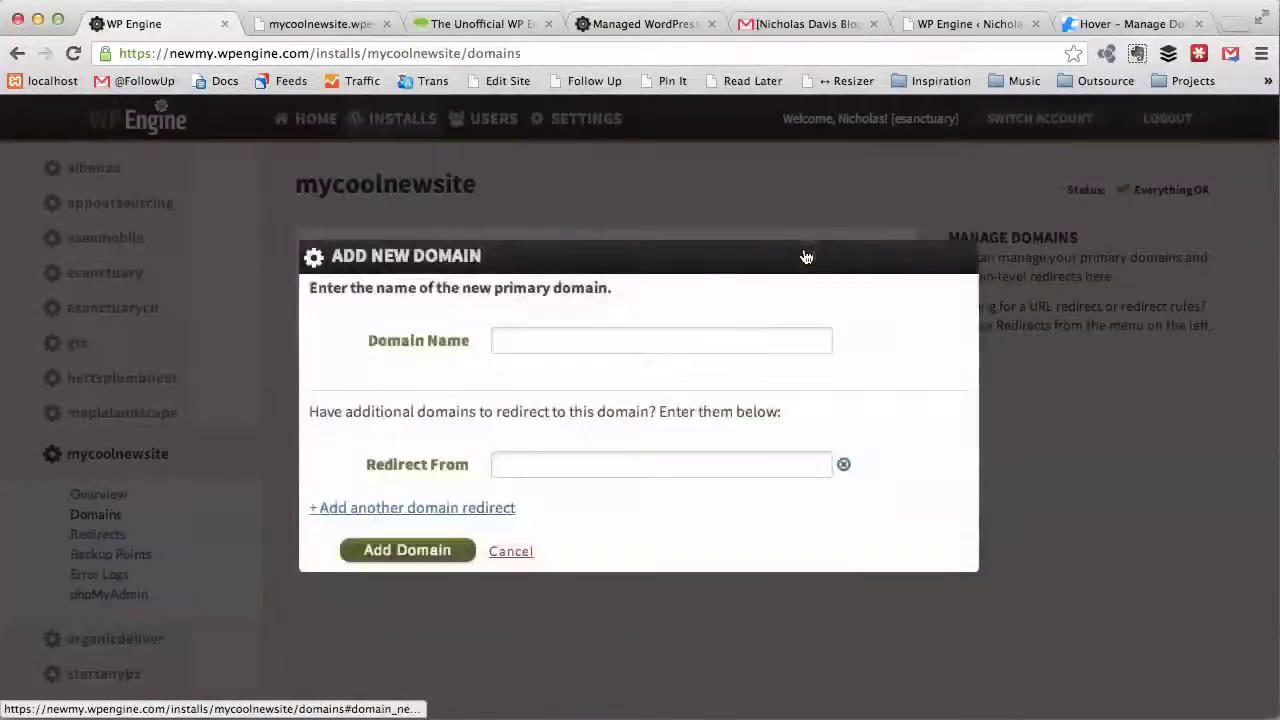
click(562, 341)
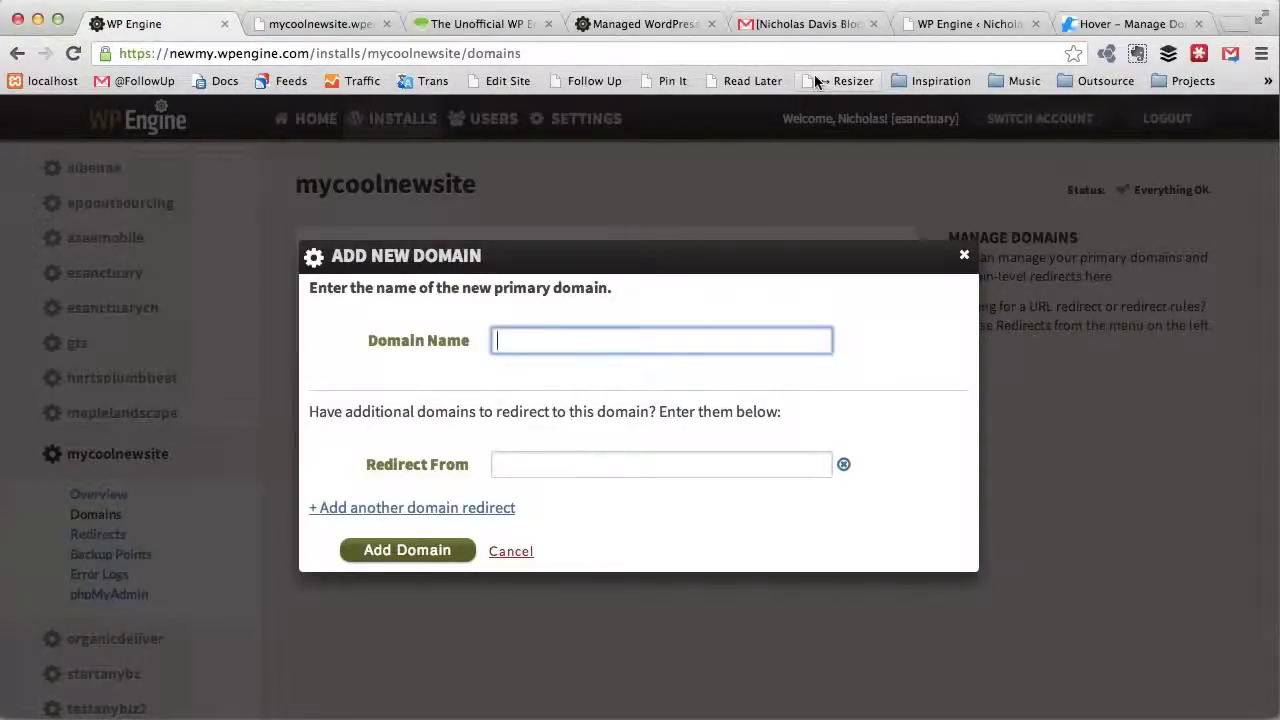
click(1090, 25)
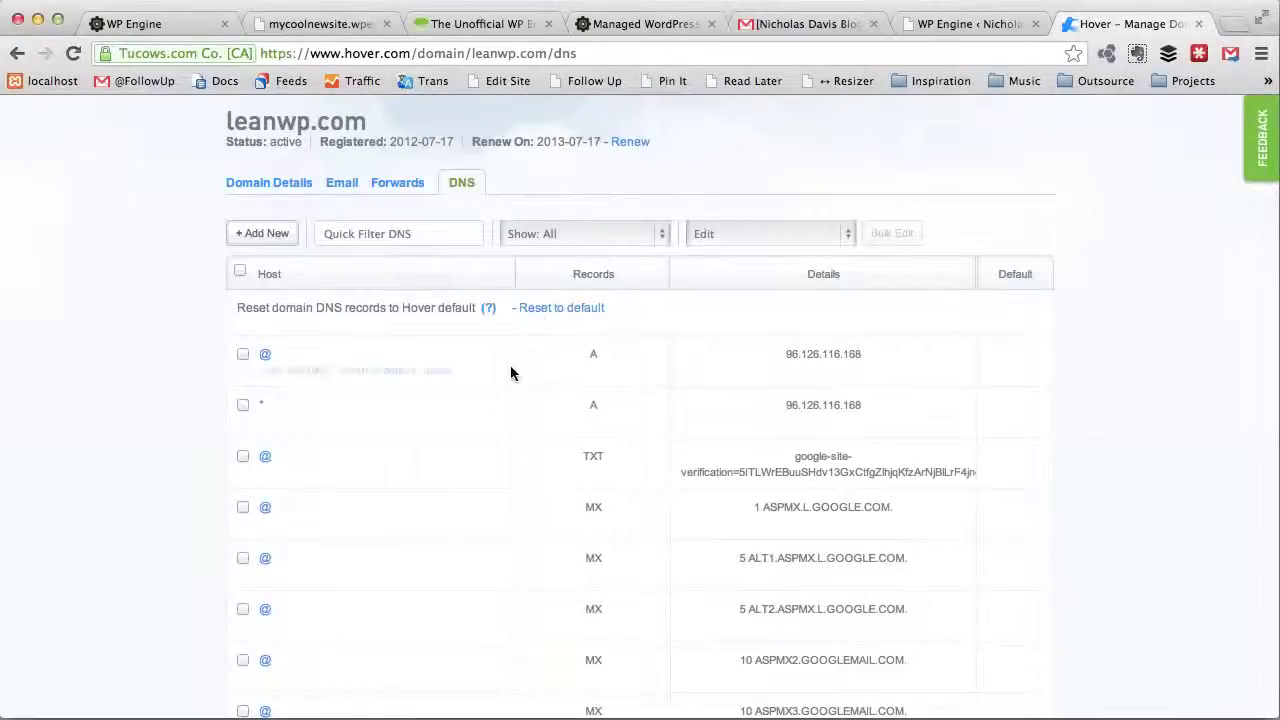
Step: Open the chapmandavis.com DNS records from Hover's full domain list
scroll(408, 286, up, 3)
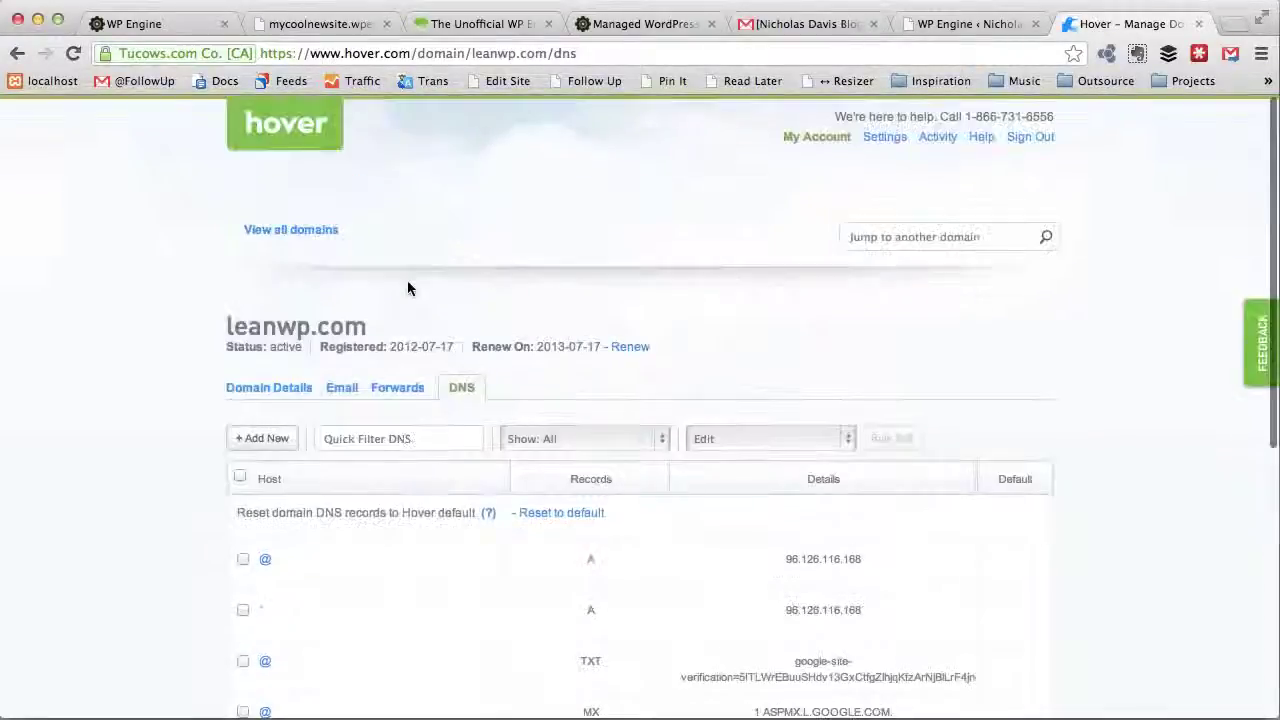
click(320, 230)
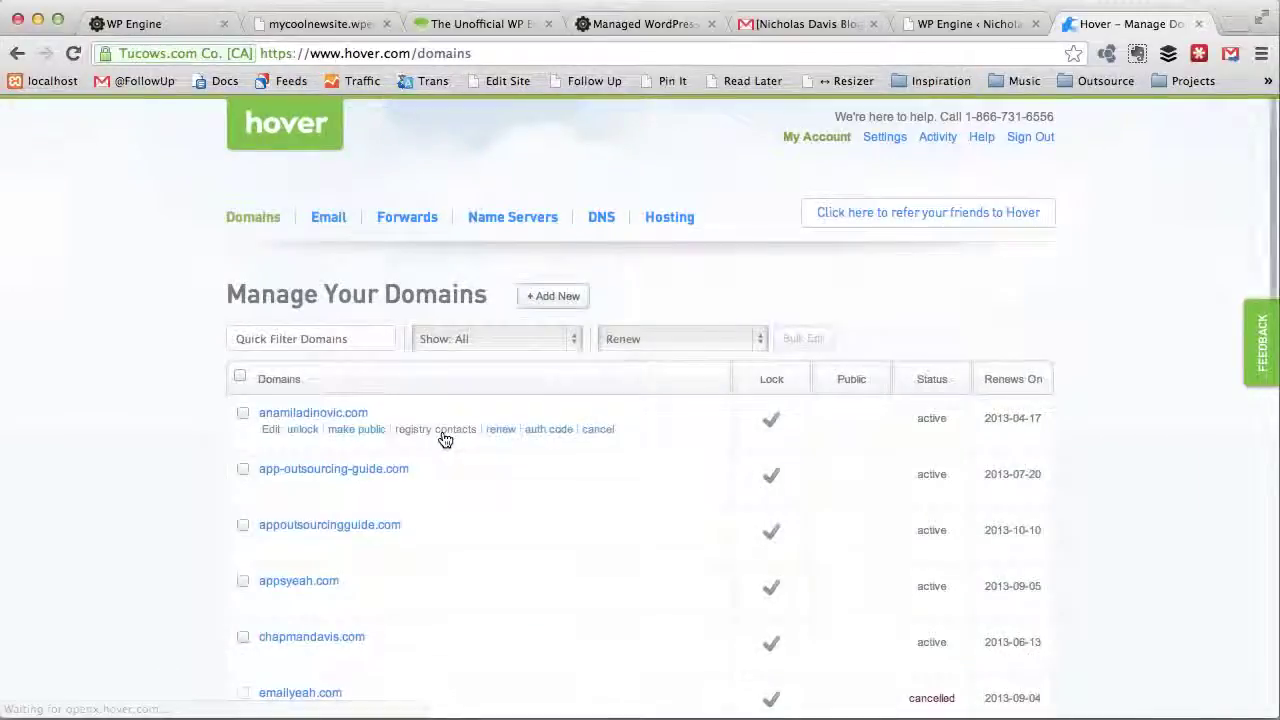
scroll(340, 551, down, 5)
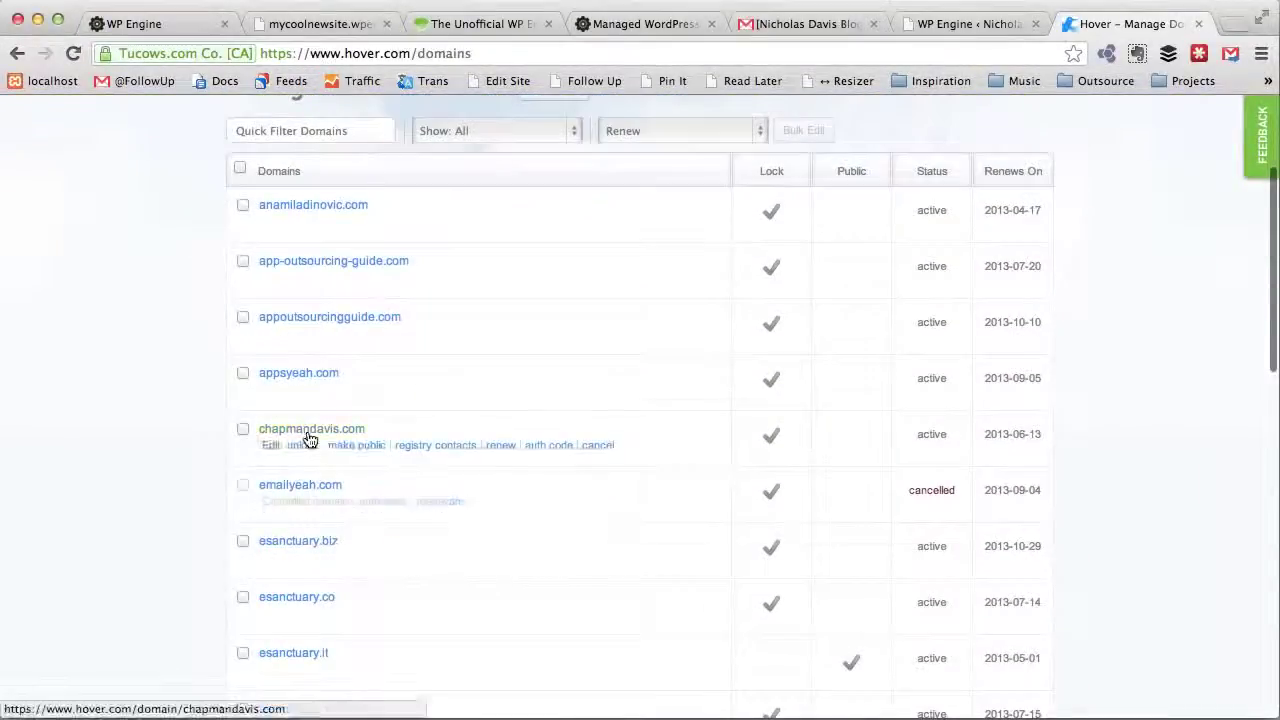
click(310, 432)
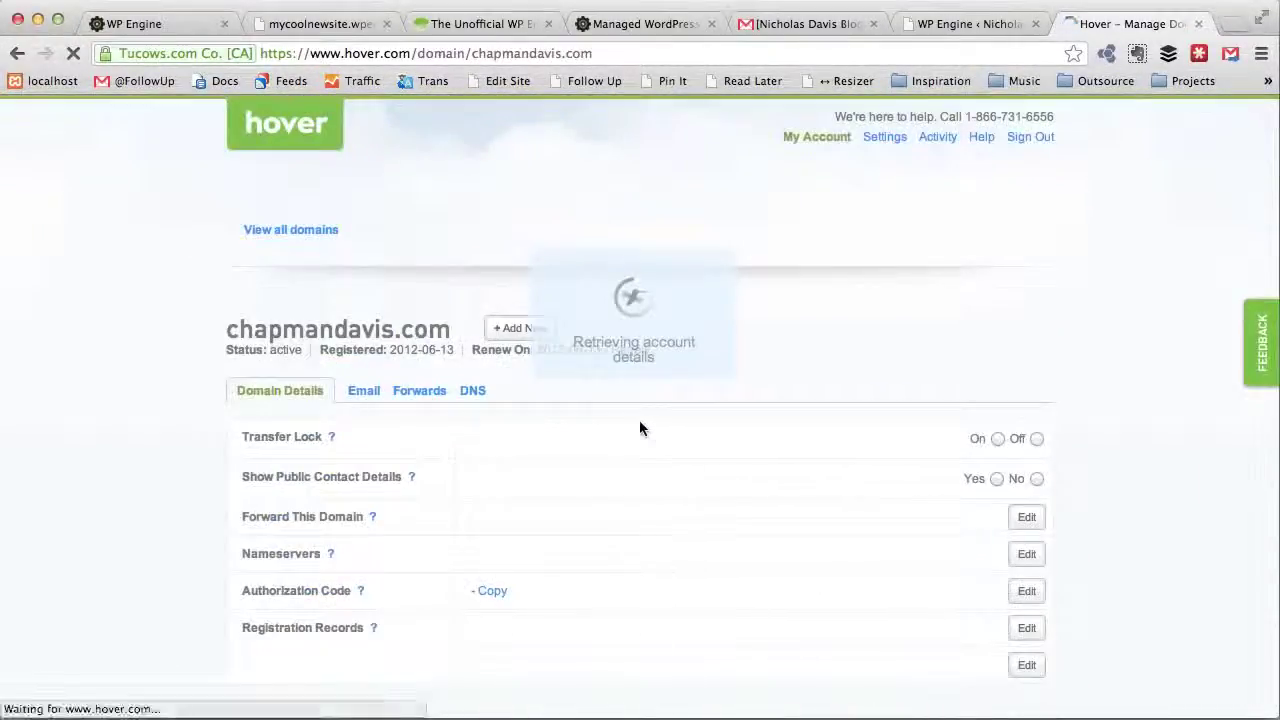
click(467, 393)
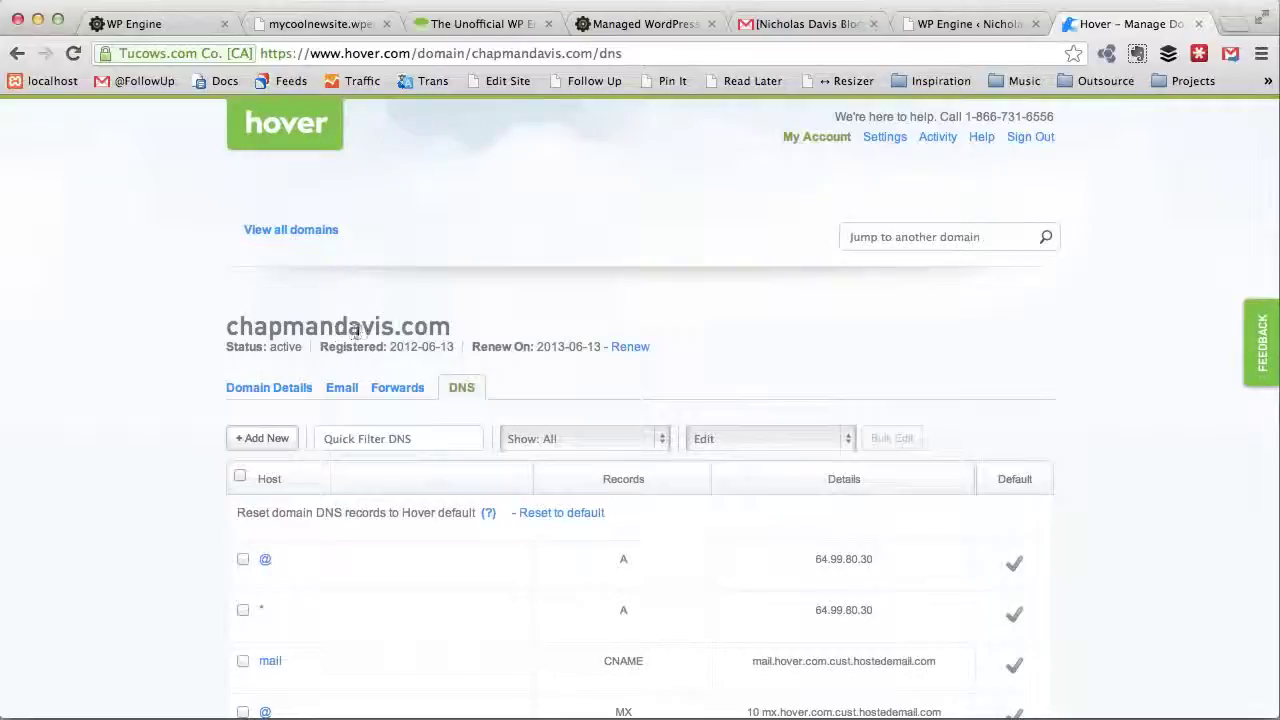
Step: Select the chapmandavis.com domain name and return to WP Engine's Add New Domain dialog
scroll(499, 325, down, 3)
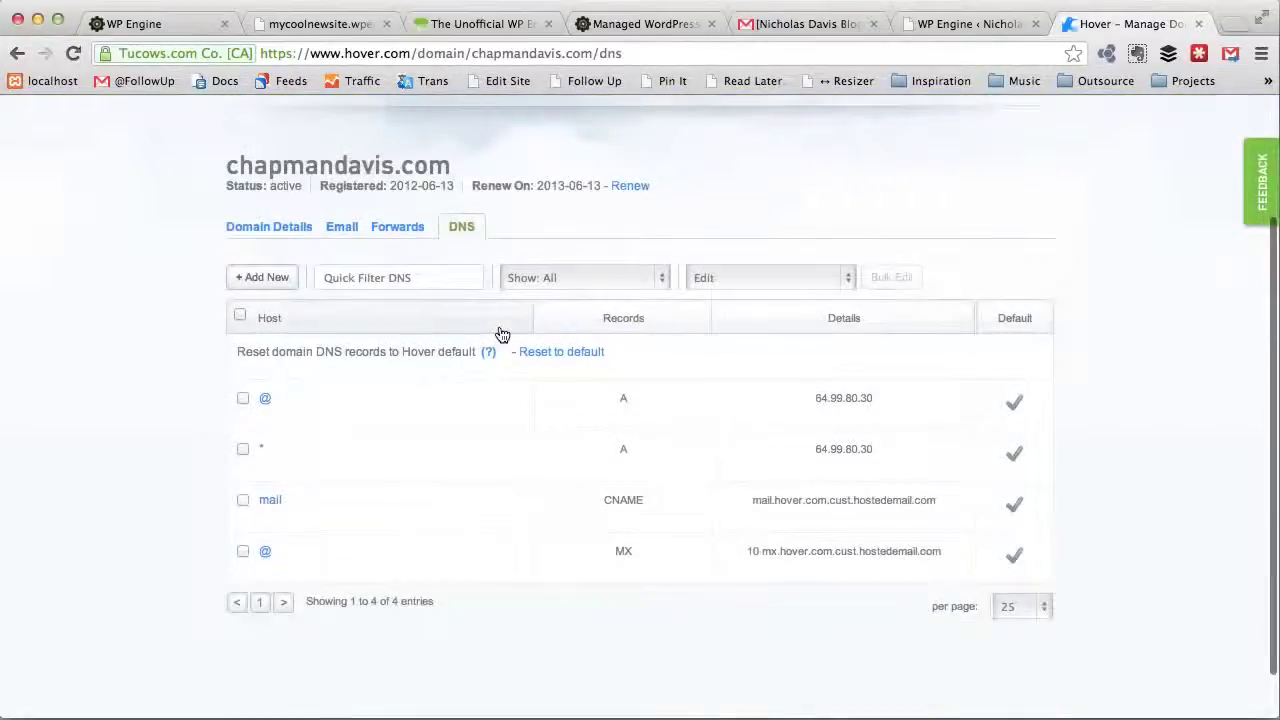
scroll(502, 334, up, 3)
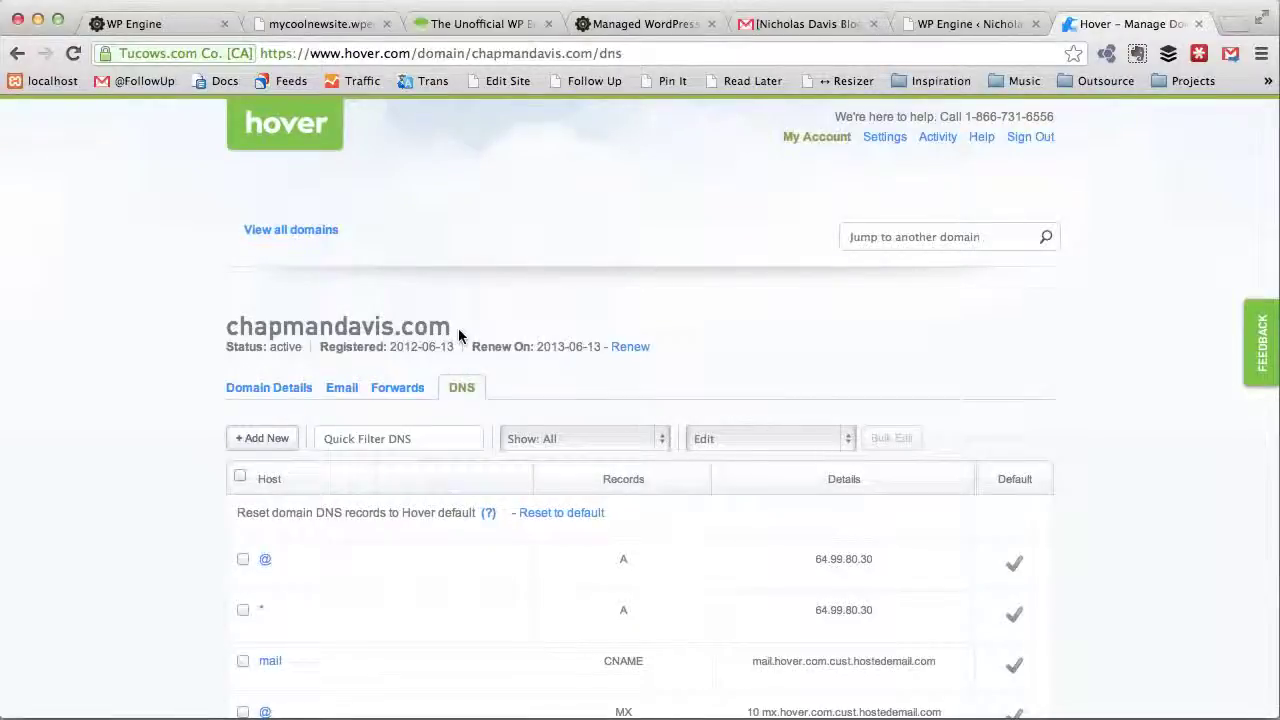
drag(458, 336, 228, 330)
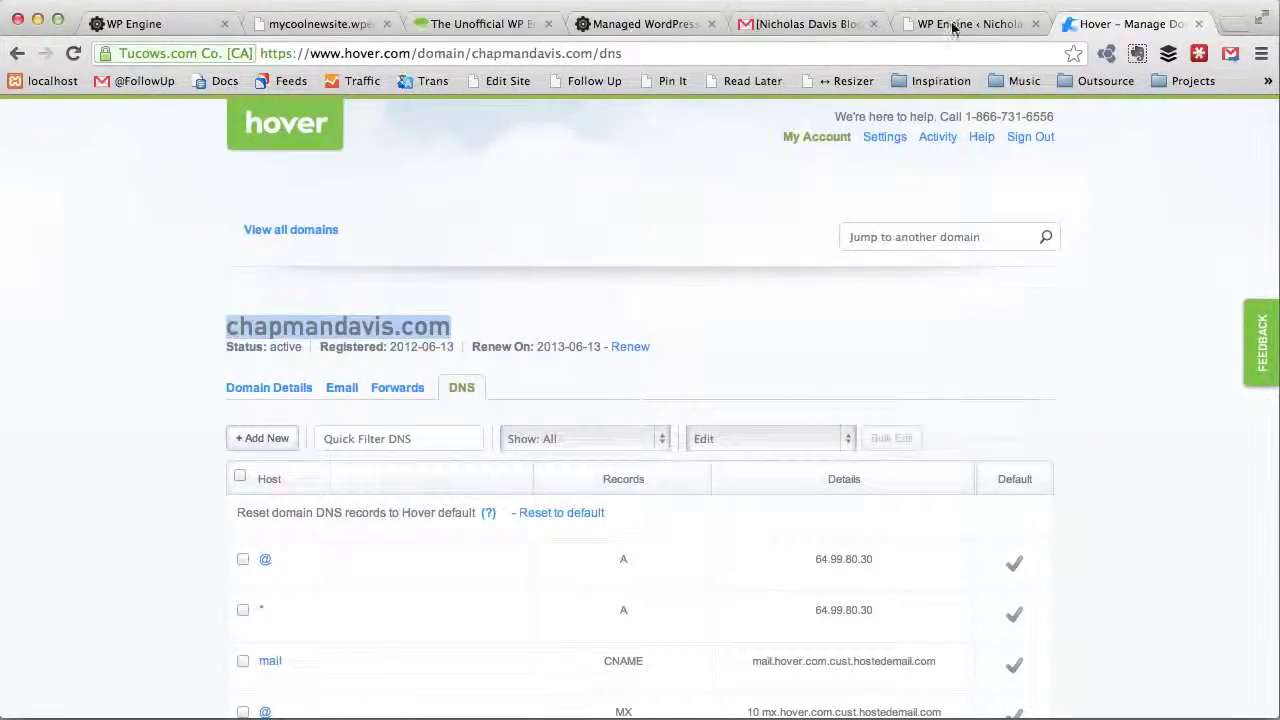
click(170, 25)
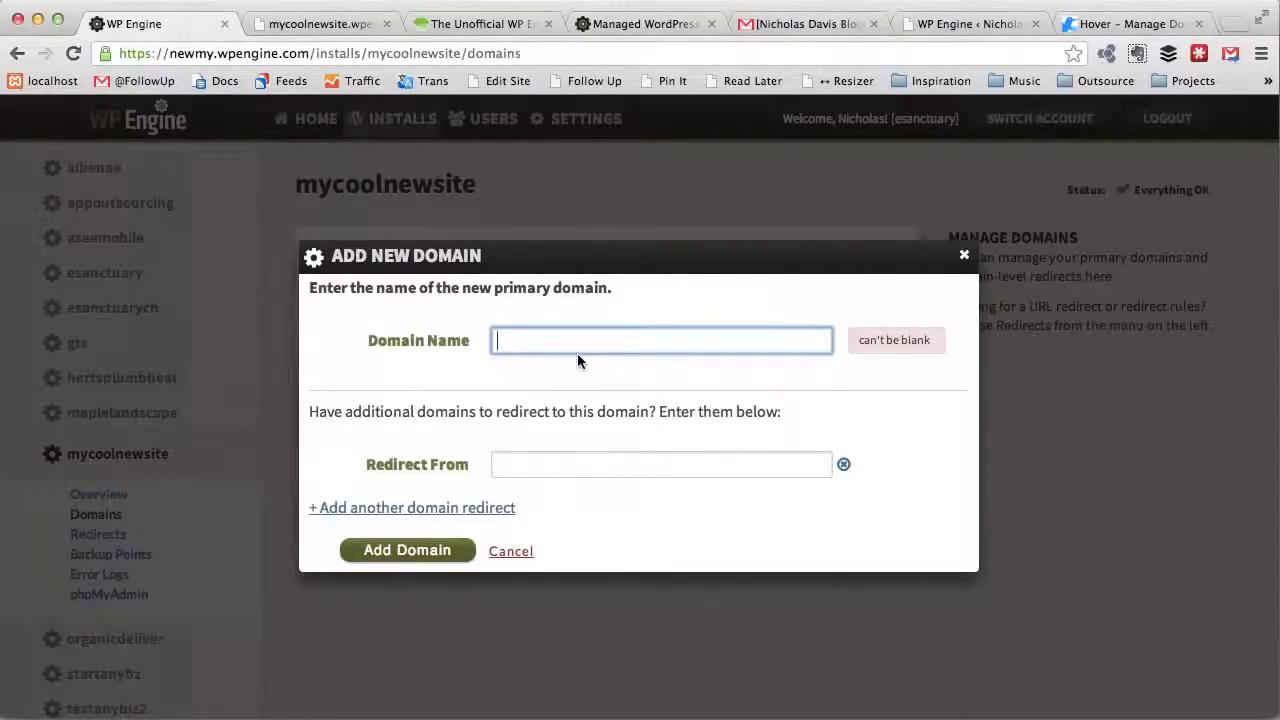
Step: Enter chapmandavis.com as the domain name, then come back to the Add New Domain form
text(chapmandavis.com)
click(480, 25)
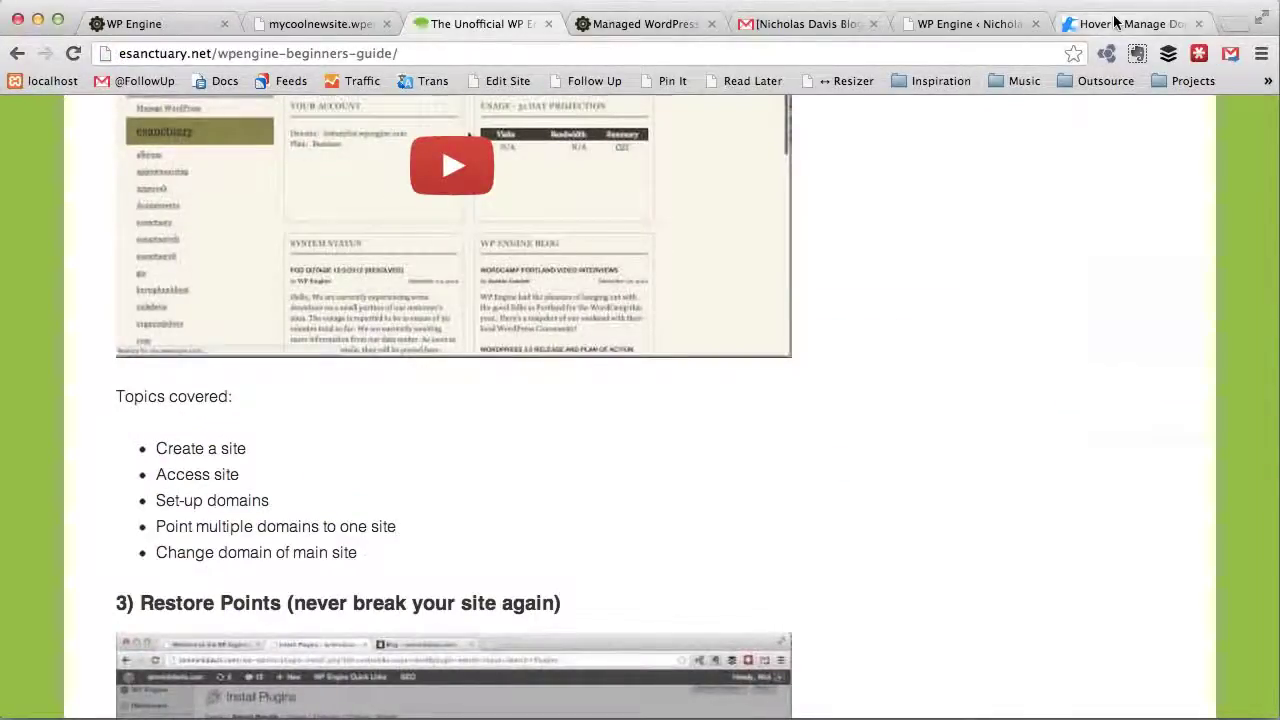
click(1114, 20)
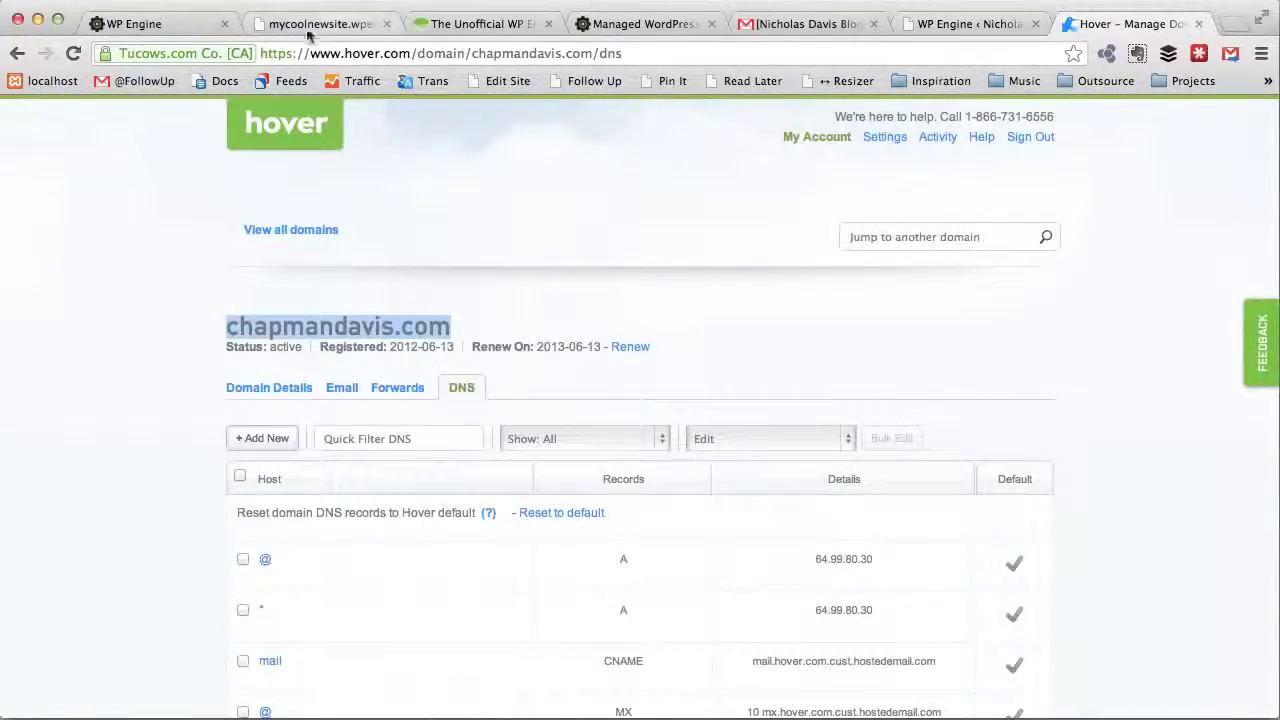
click(170, 25)
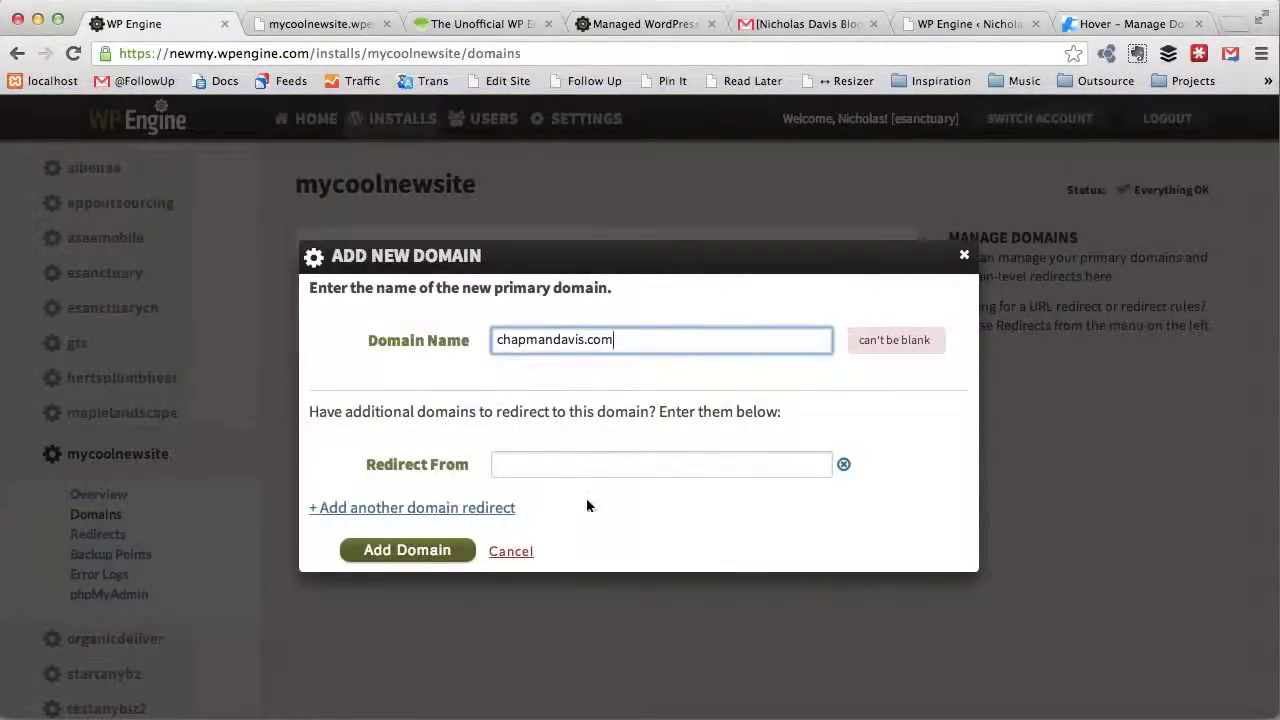
click(553, 463)
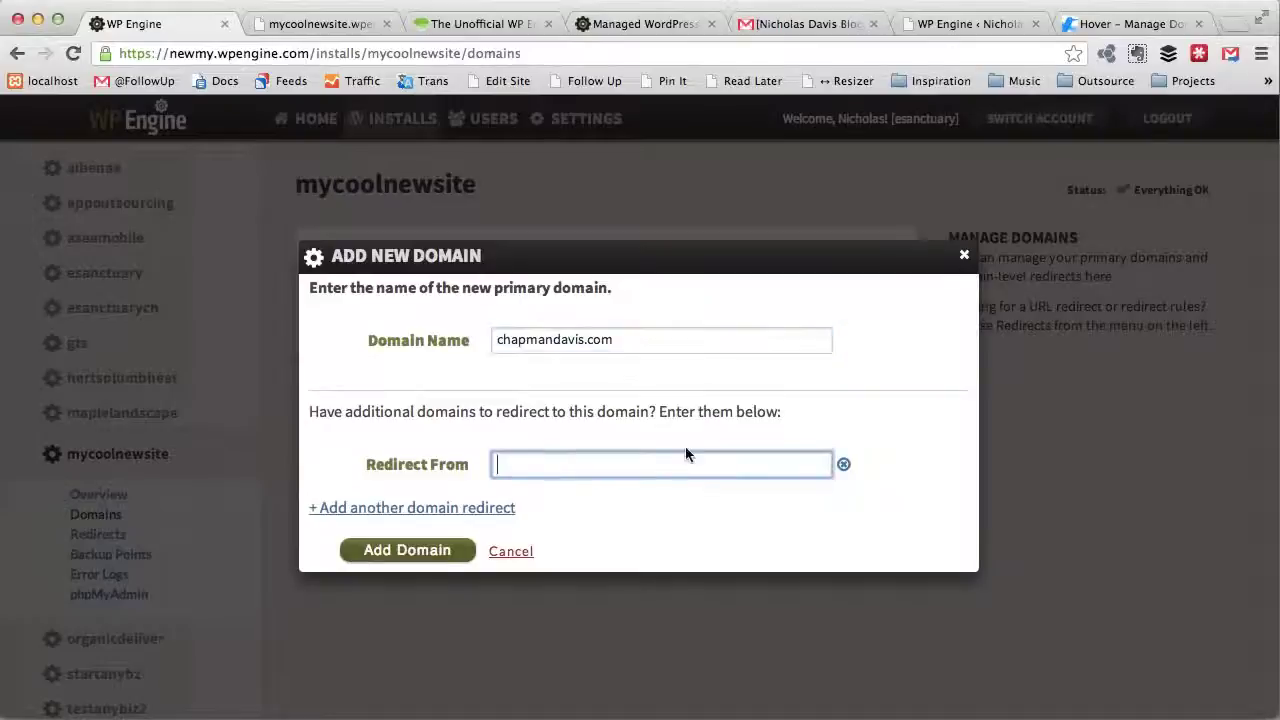
text(www.chapman)
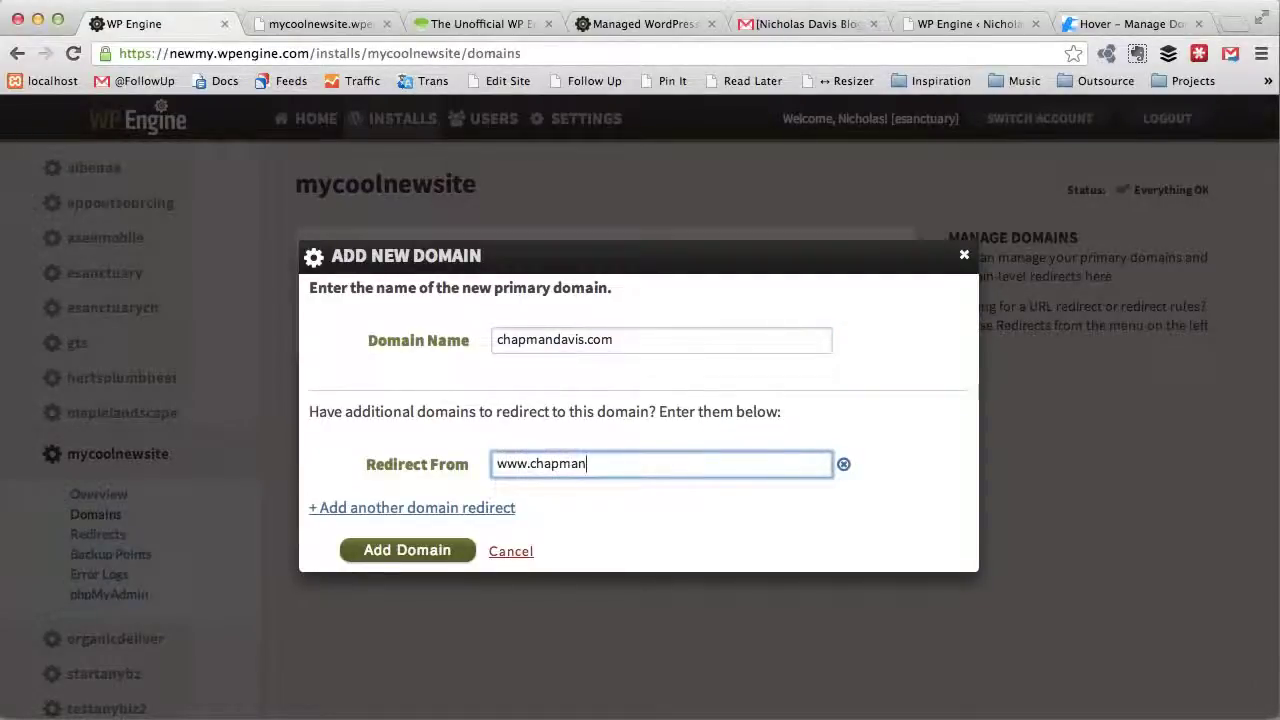
text(davis.com)
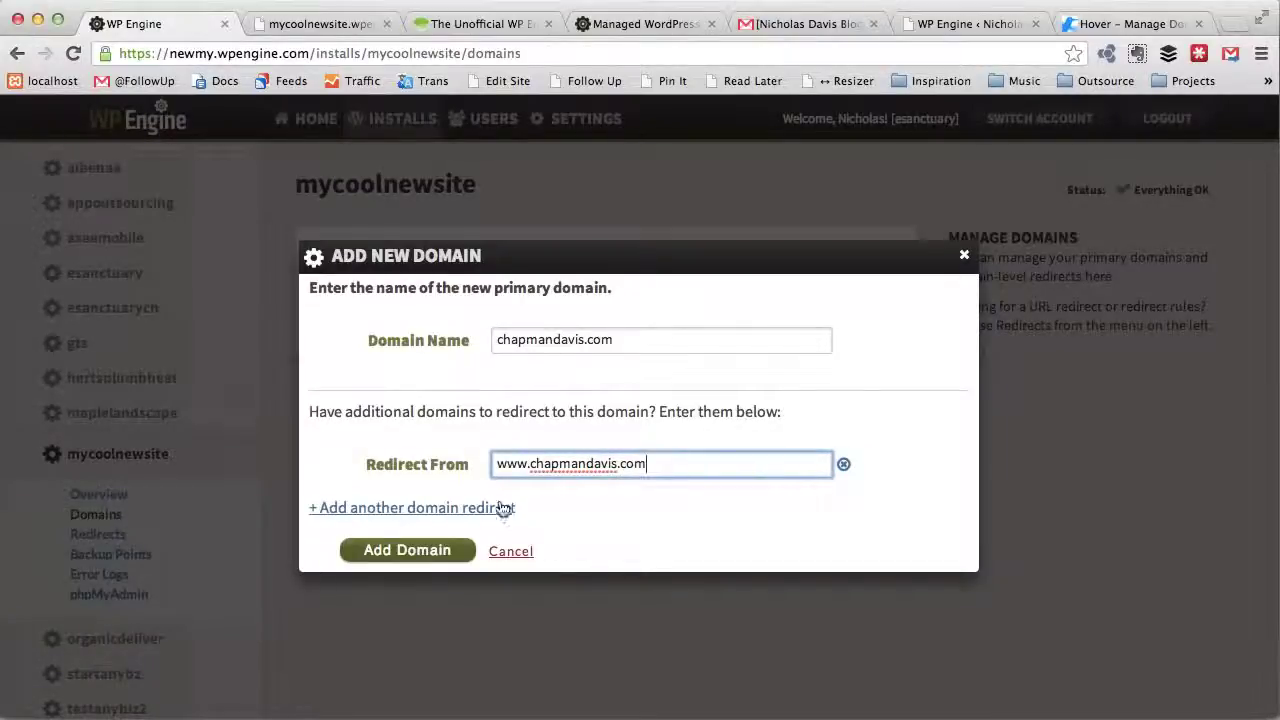
click(418, 552)
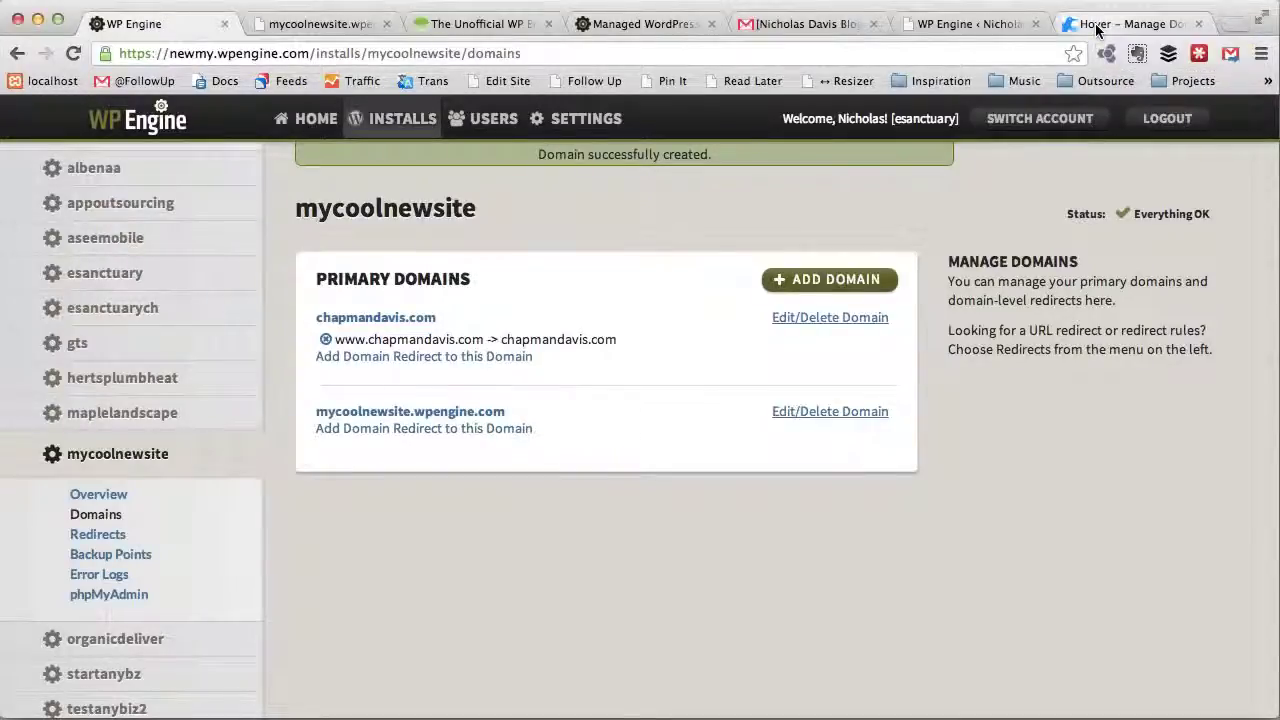
Step: Scroll Hover's chapmandavis.com DNS page to the records table showing both A records at 64.99.80.30
click(1096, 26)
scroll(1064, 396, down, 3)
scroll(1064, 396, up, 4)
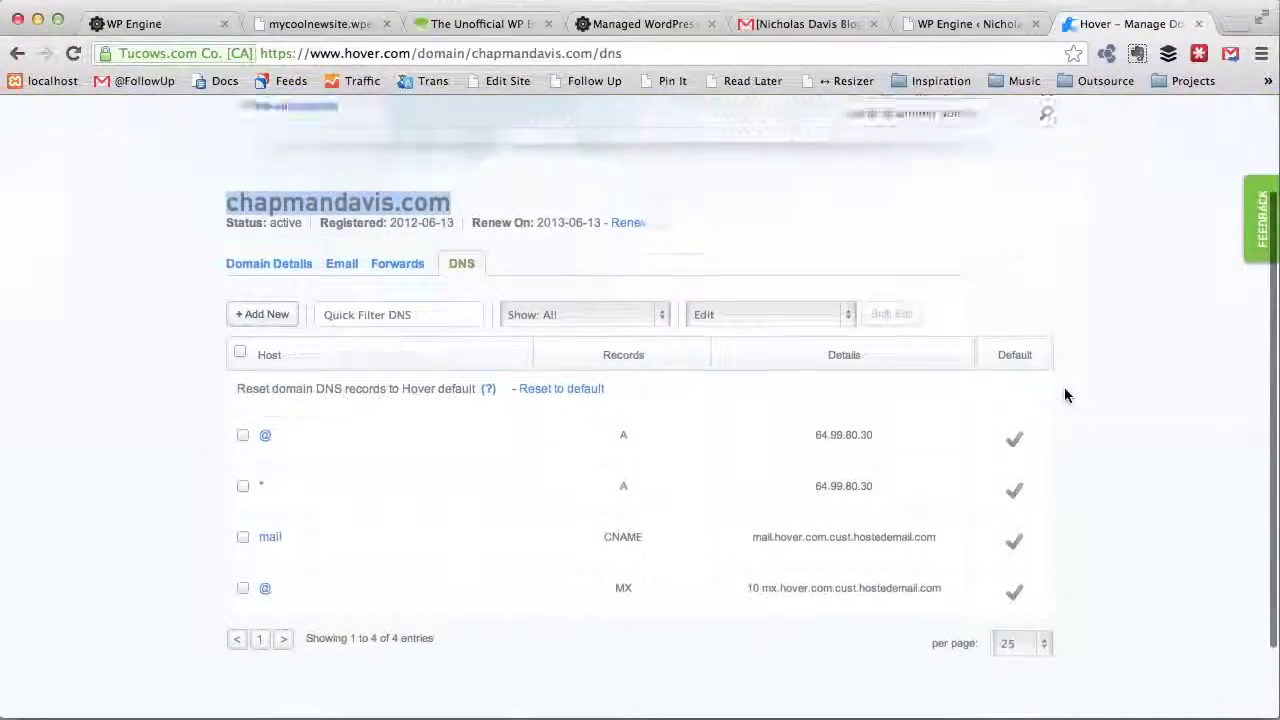
mouse_move(304, 581)
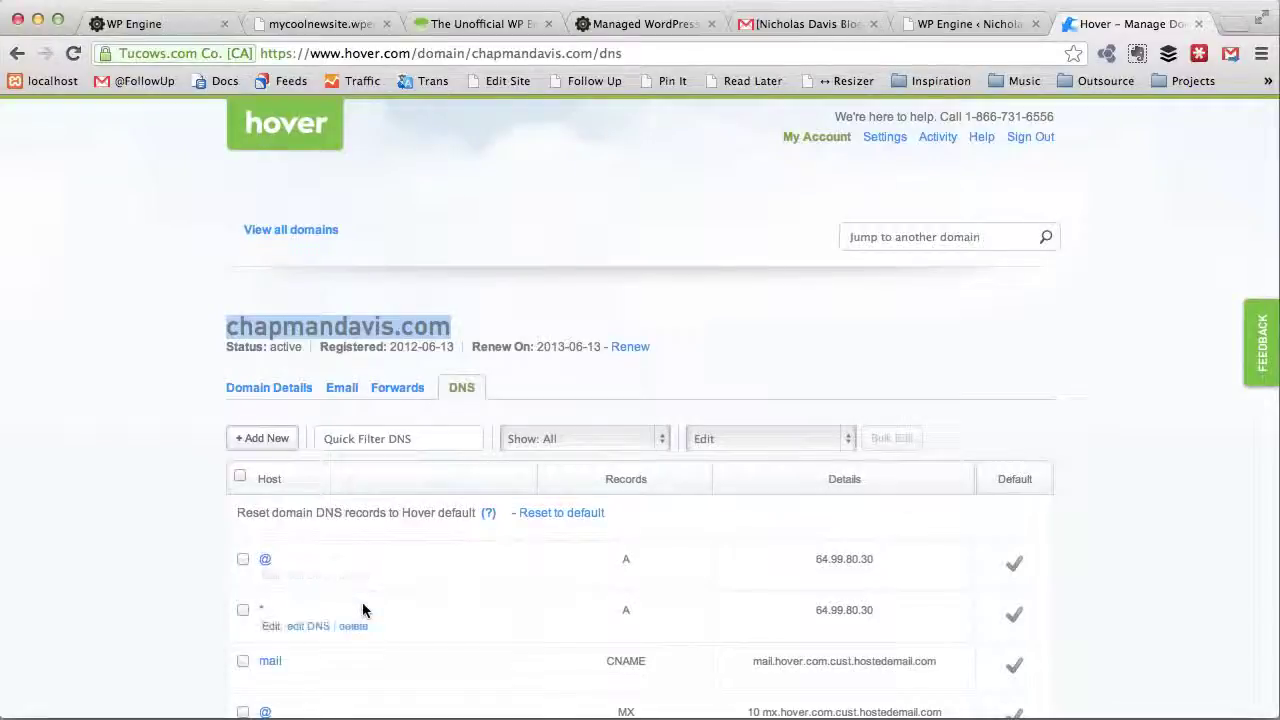
scroll(362, 602, down, 1)
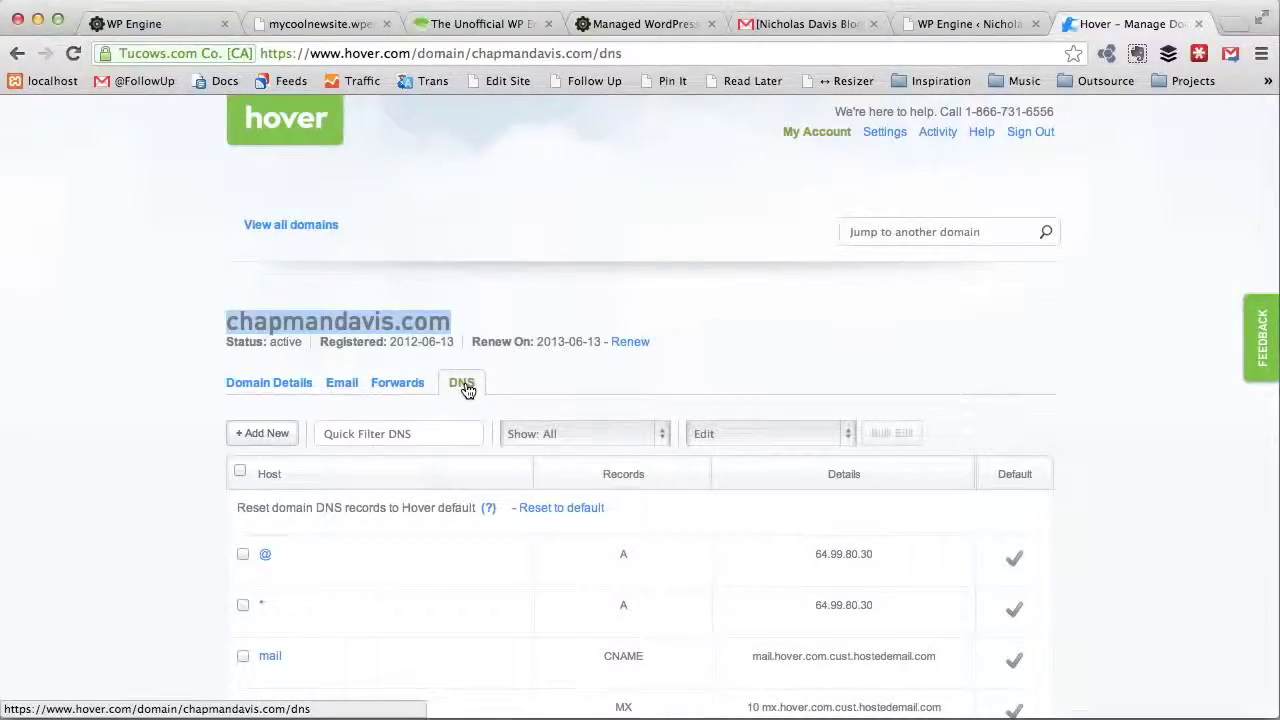
scroll(512, 384, down, 1)
scroll(535, 378, down, 3)
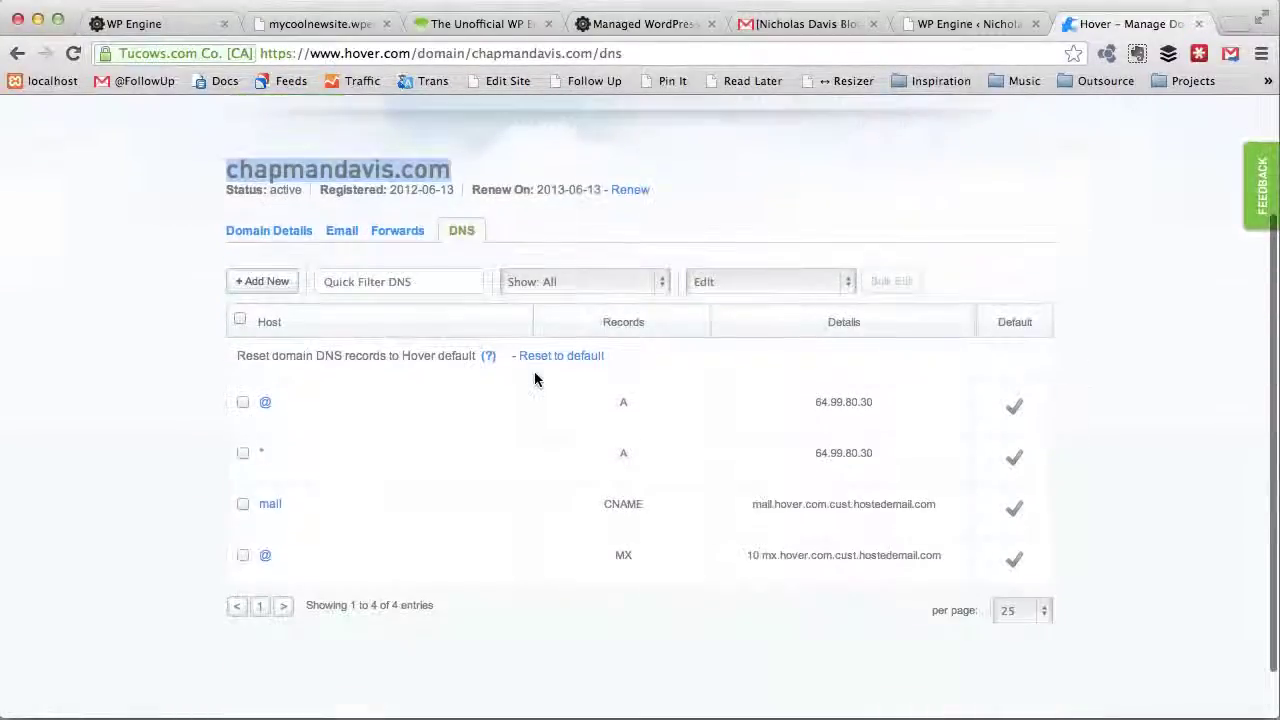
mouse_move(363, 417)
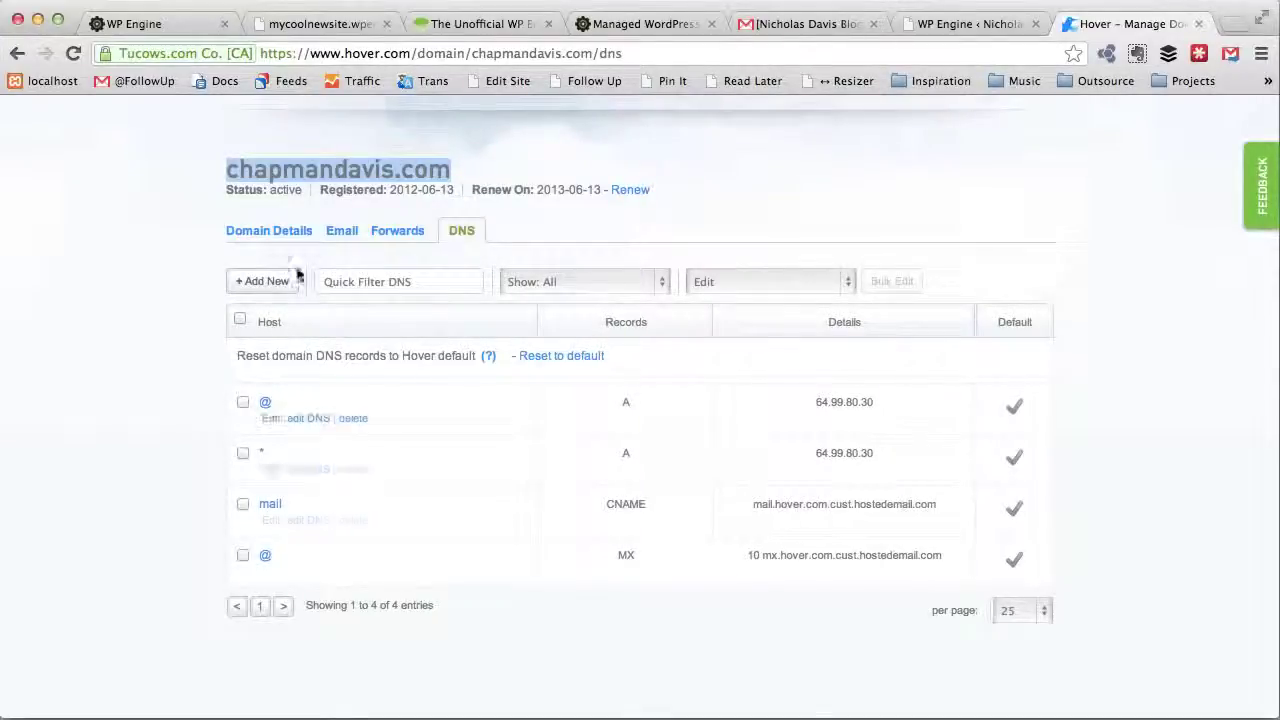
Step: Start a blank new A record in Hover, then switch to WP Engine to find the IP
click(268, 284)
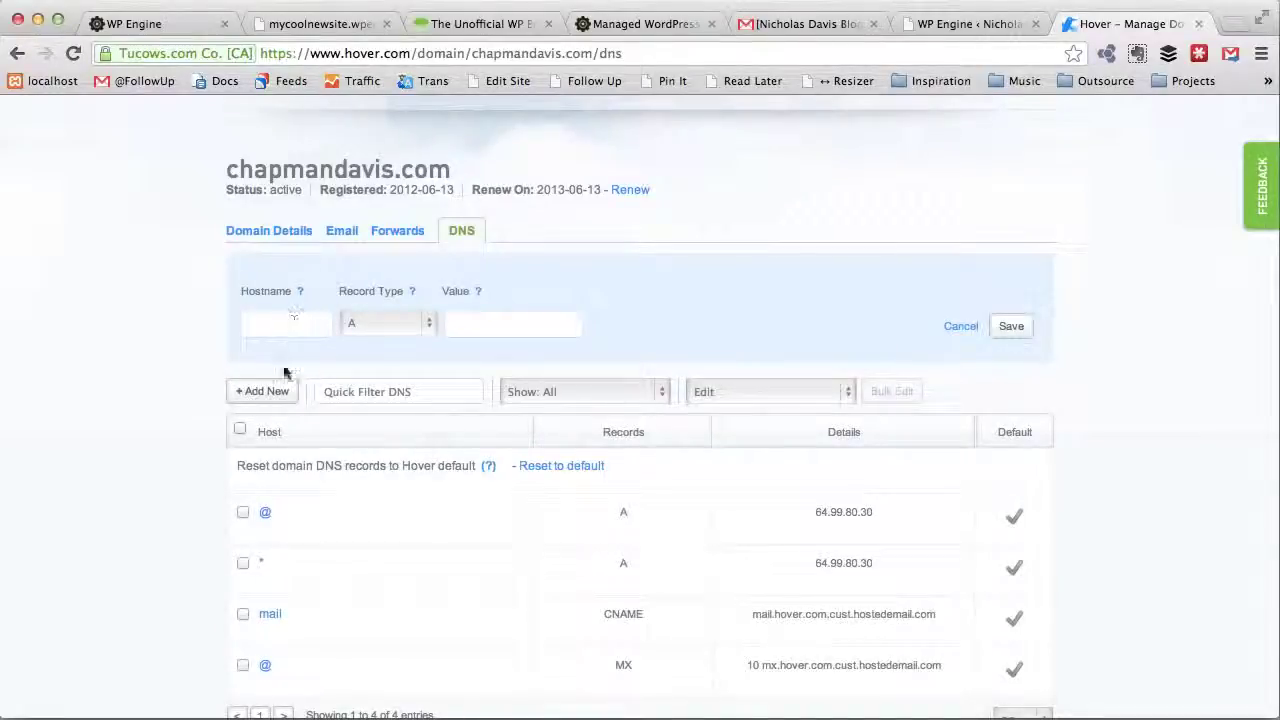
click(510, 326)
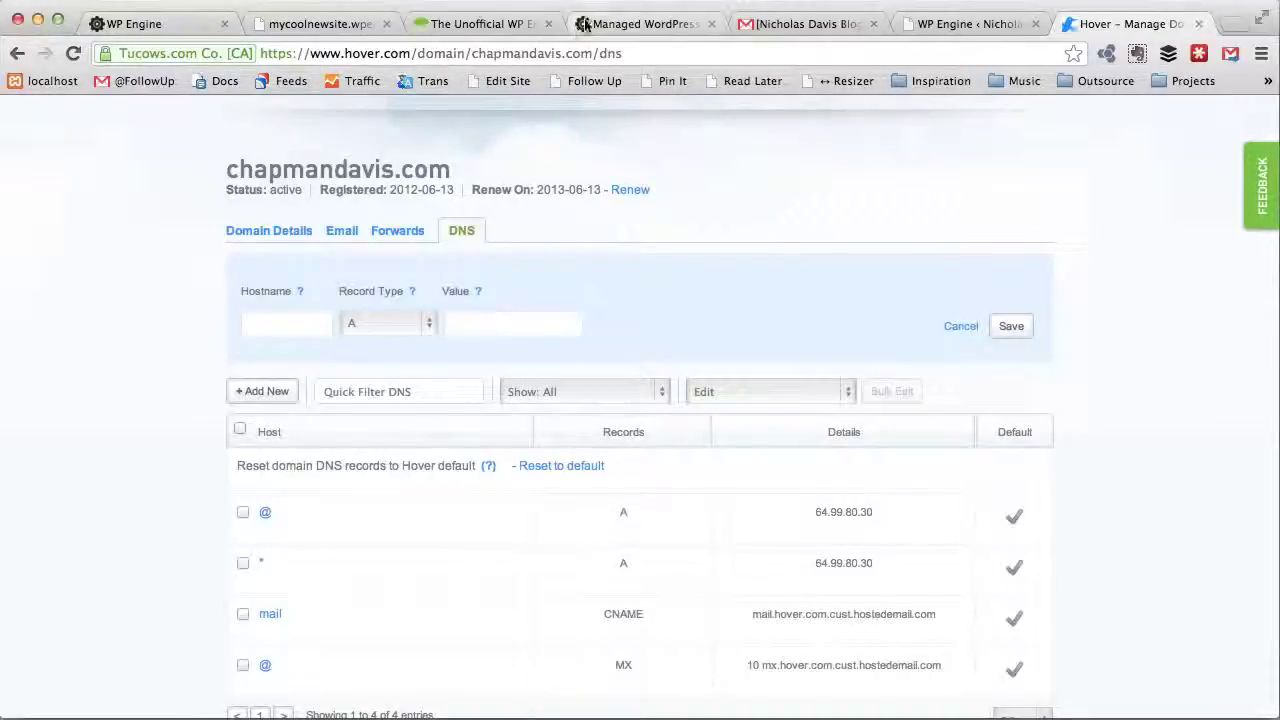
click(982, 24)
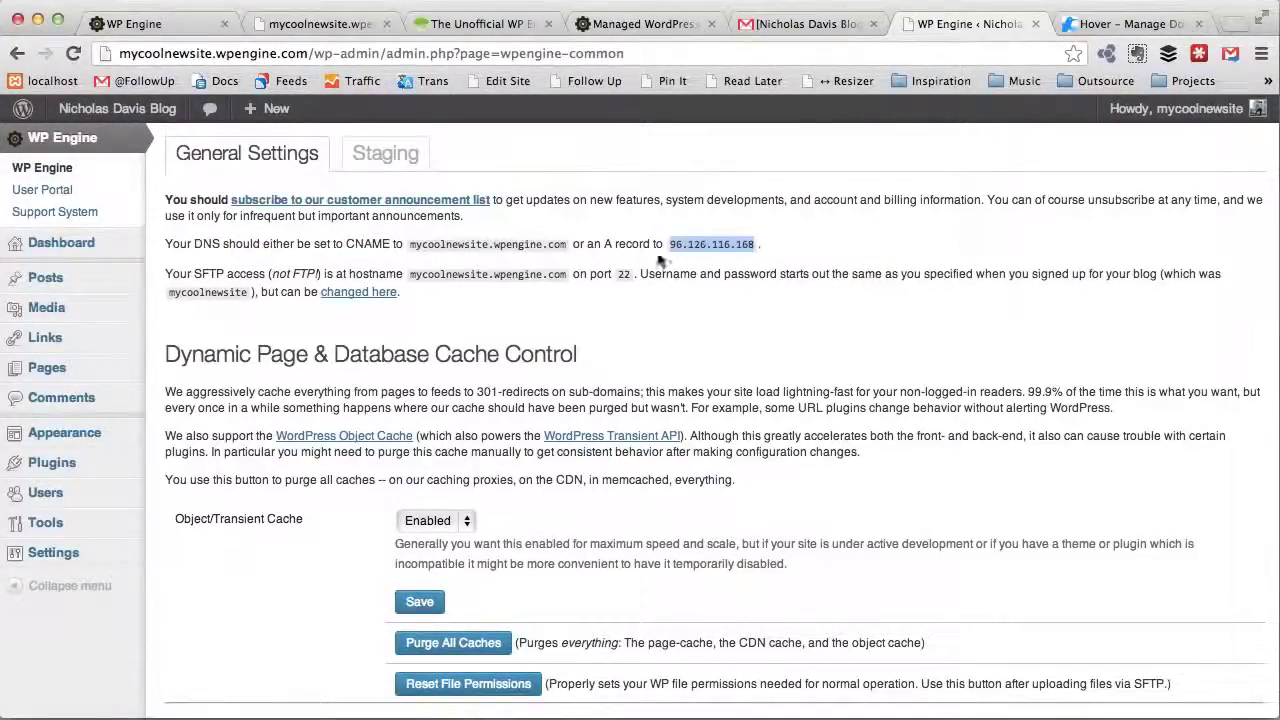
Step: Select the WP Engine IP 96.126.116.168 on the plugin page and return to Hover
click(782, 261)
drag(756, 249, 673, 246)
key(ctrl+c)
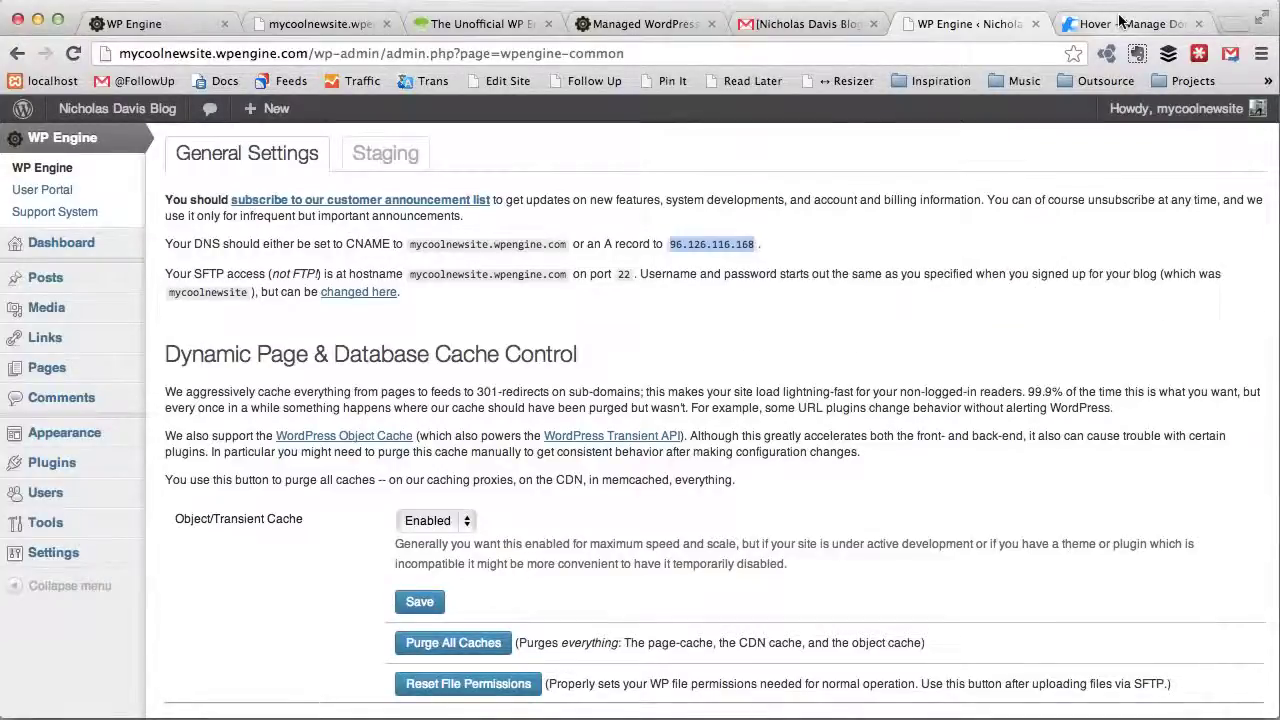
click(1120, 24)
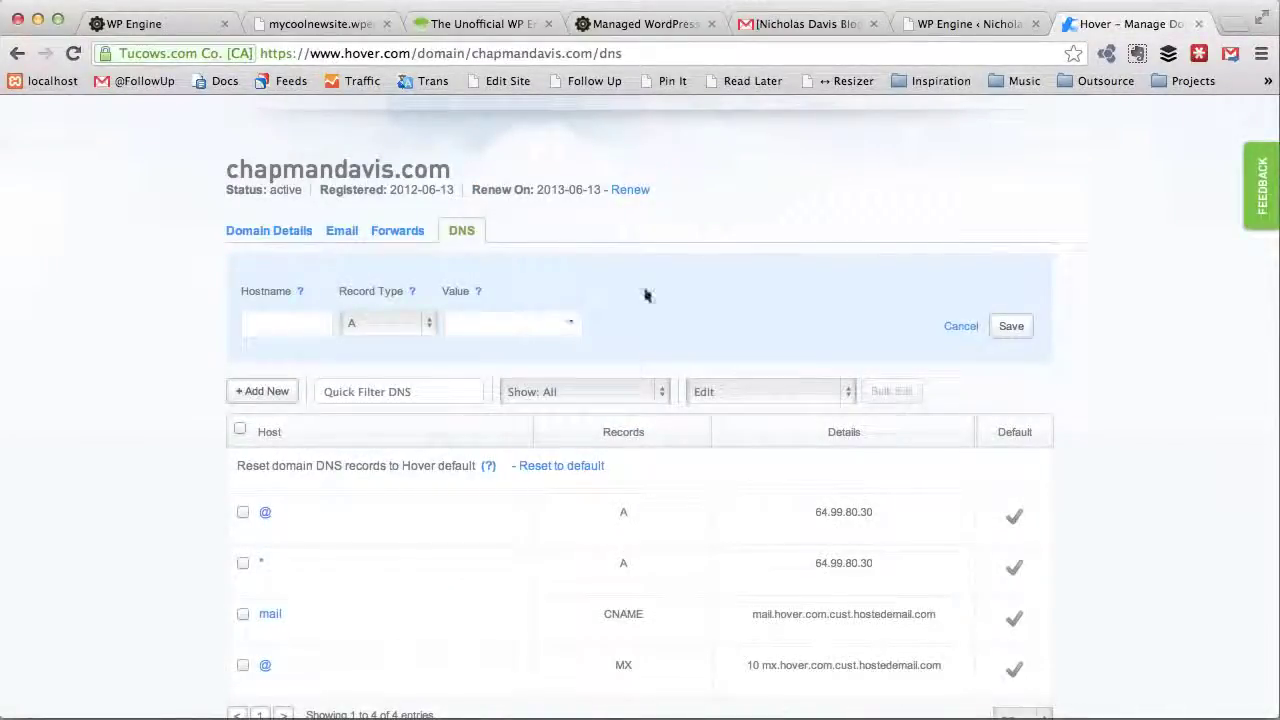
Step: Discard the blank record and replace 64.99.80.30 with 96.126.116.168 in both @ and * A records
click(955, 326)
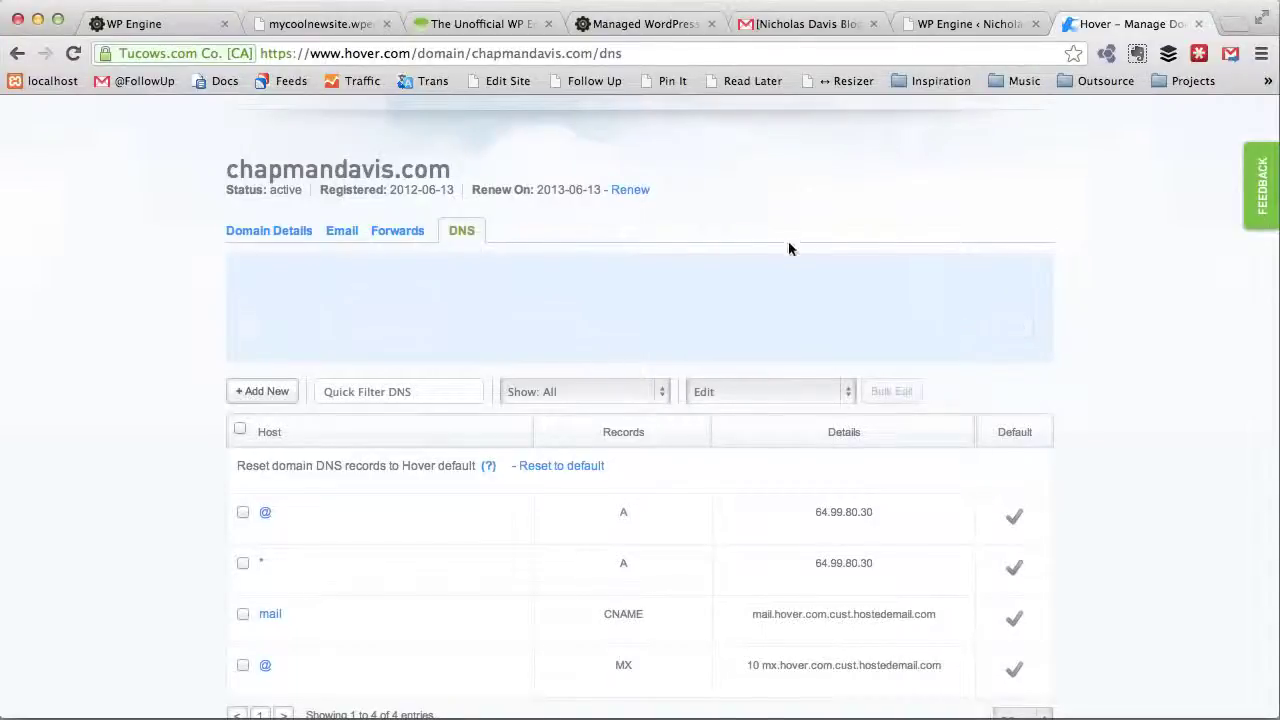
click(311, 419)
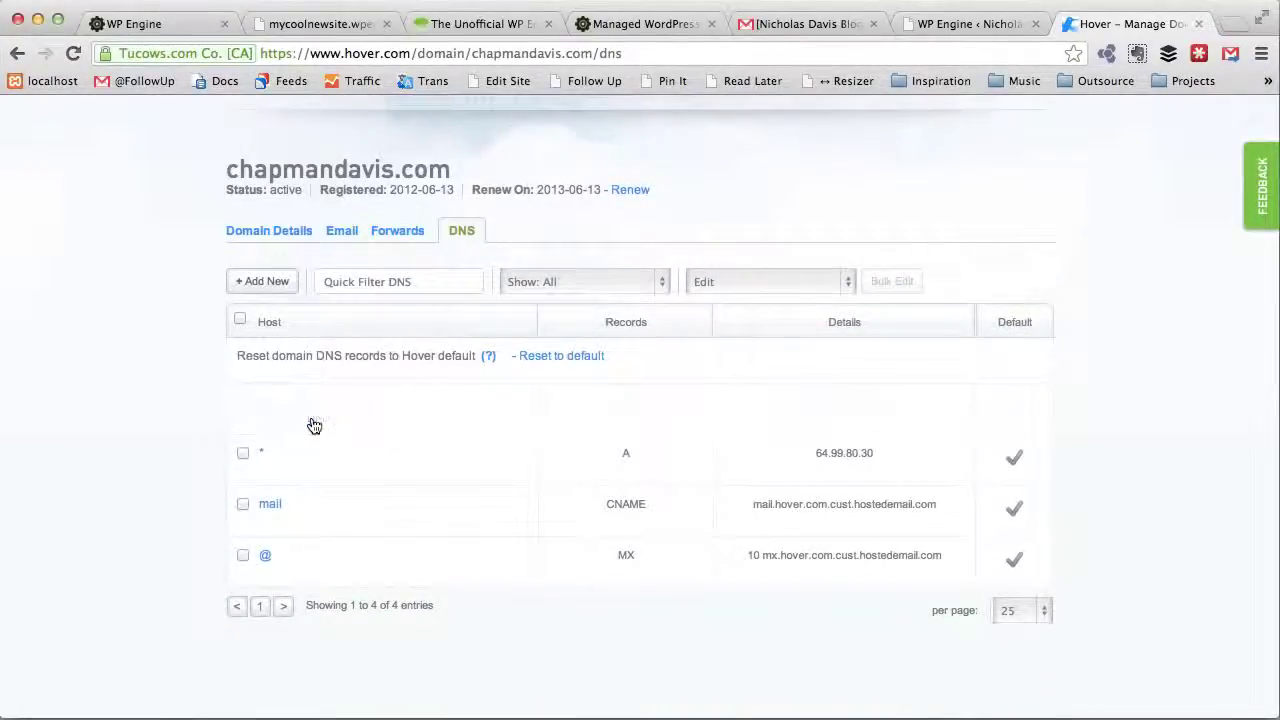
triple_click(487, 420)
key(ctrl+v)
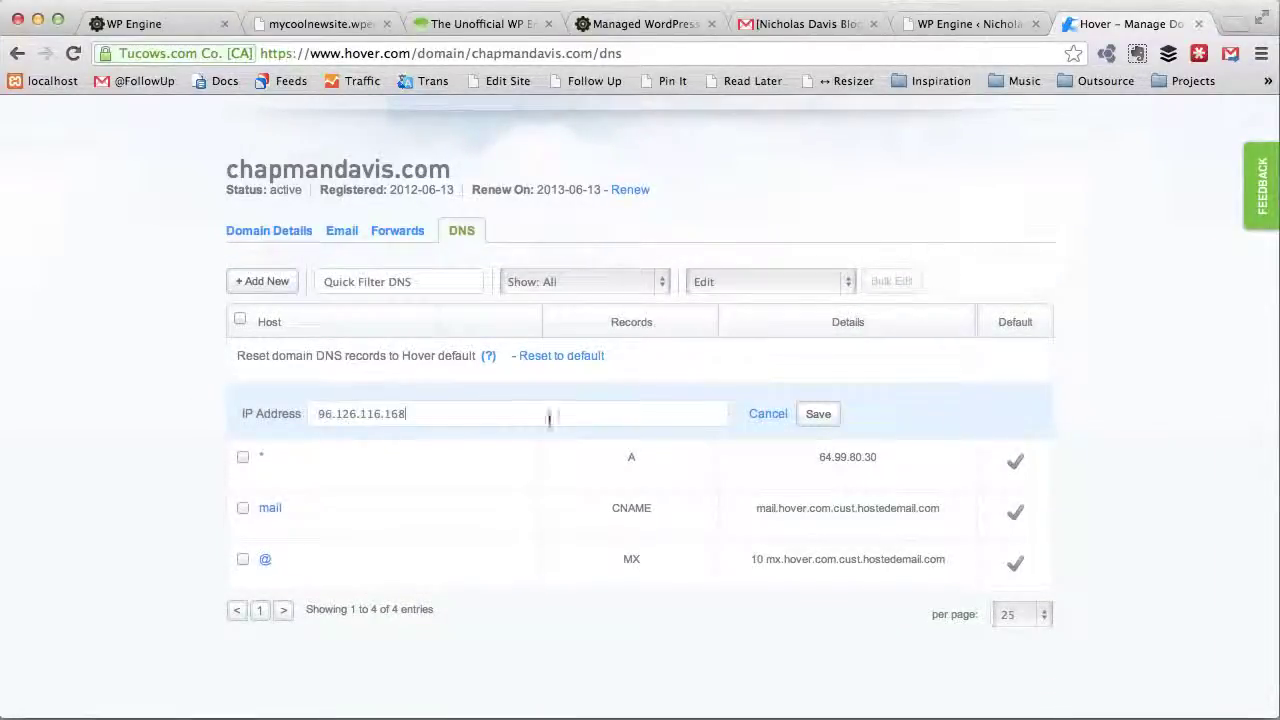
click(817, 414)
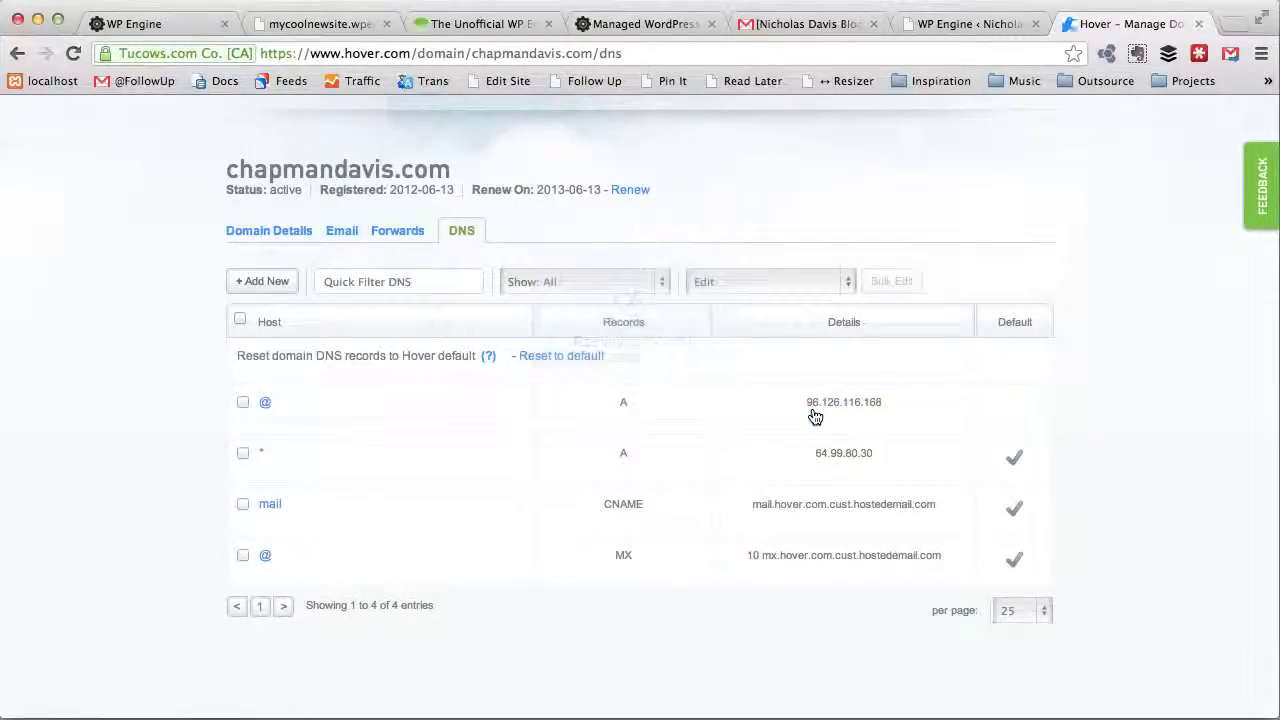
click(307, 470)
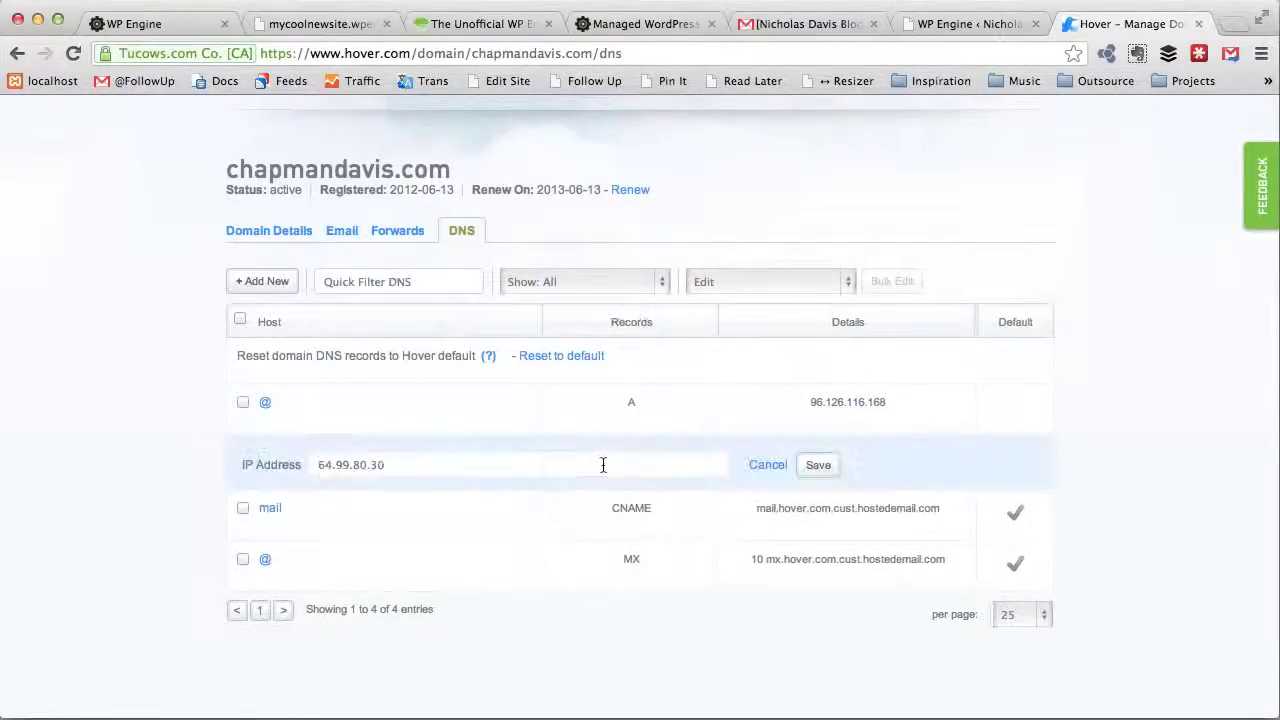
triple_click(497, 471)
key(ctrl+v)
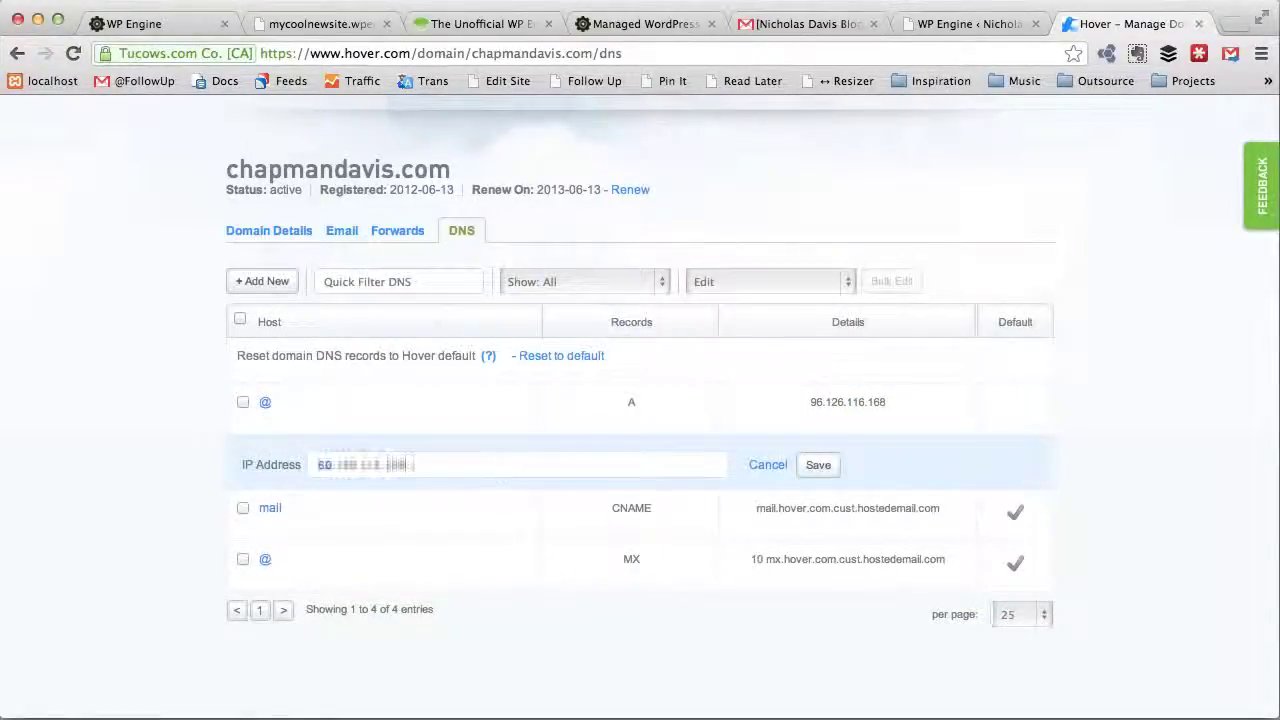
click(820, 472)
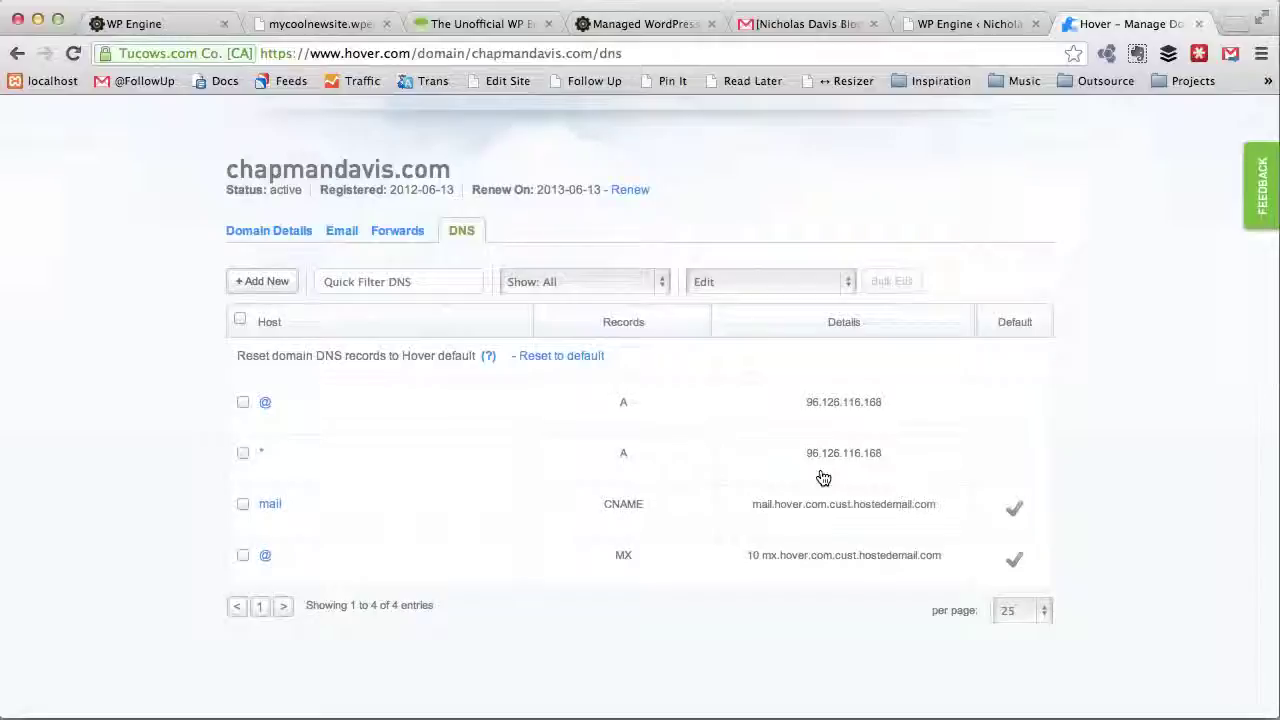
scroll(843, 343, up, 3)
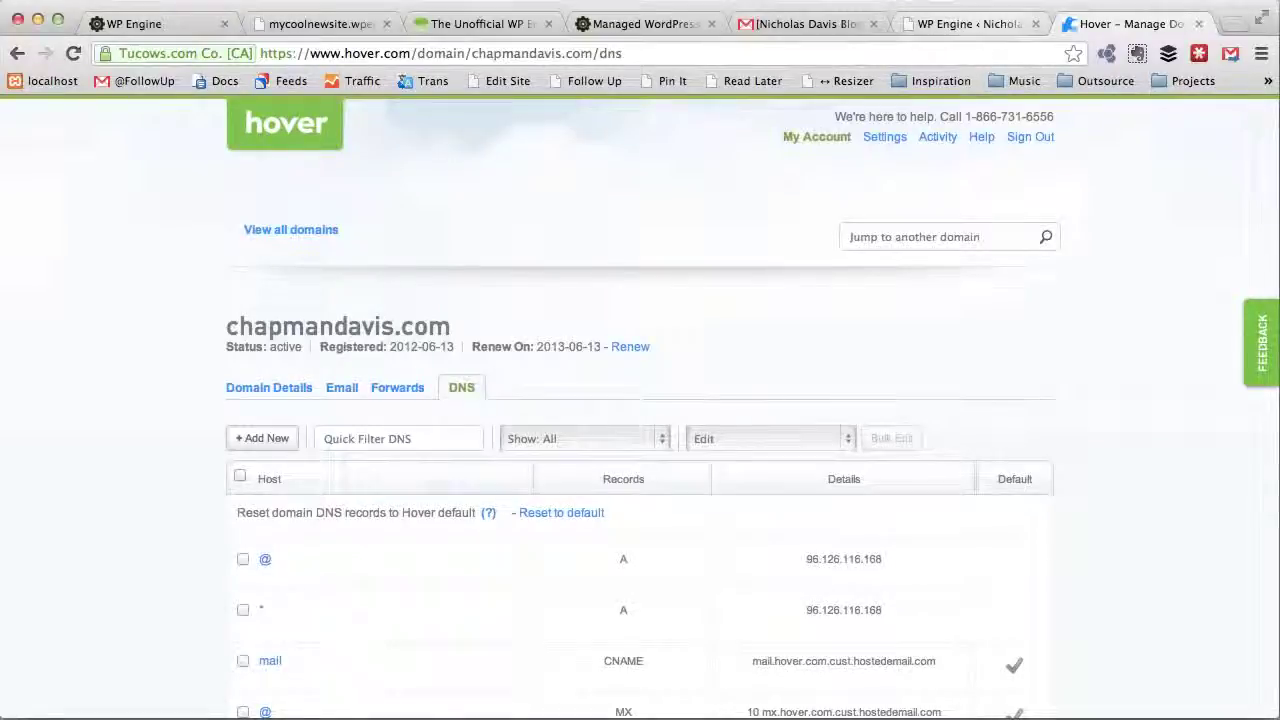
Step: Load chapmandavis.com in a new tab and compare it with mycoolnewsite.wpengine.com
click(1234, 28)
text(chap)
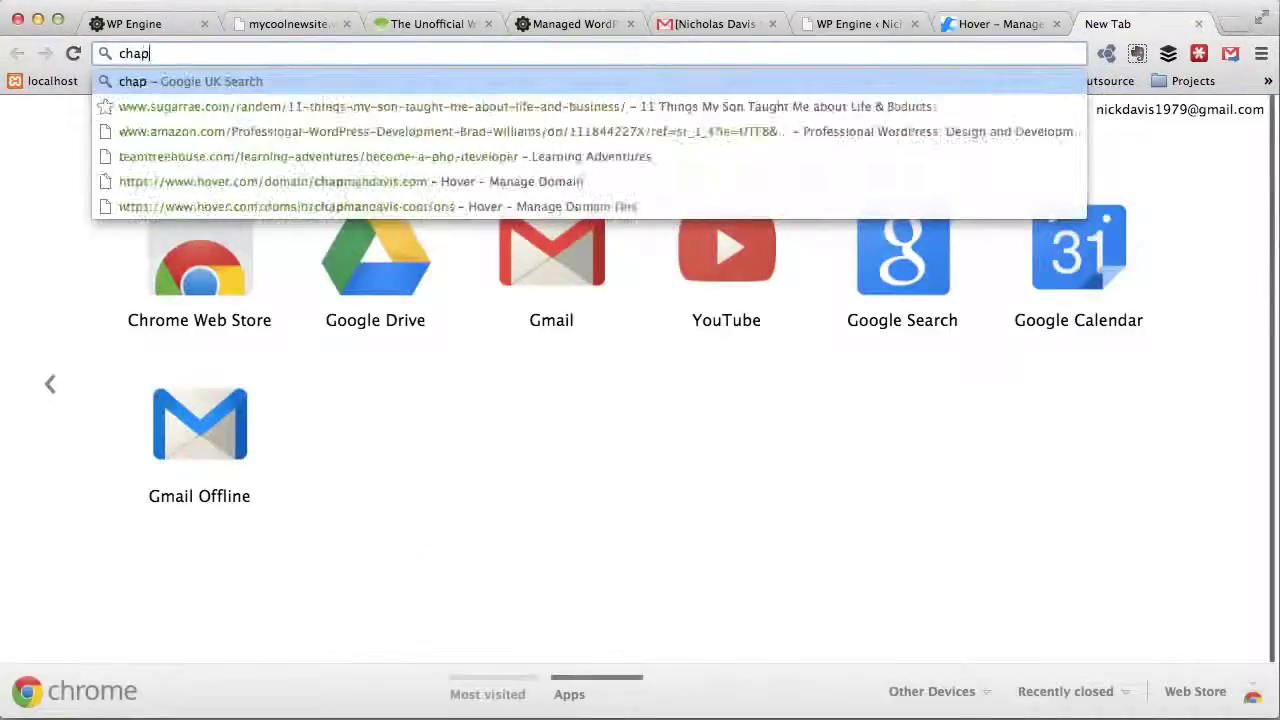
text(mandav)
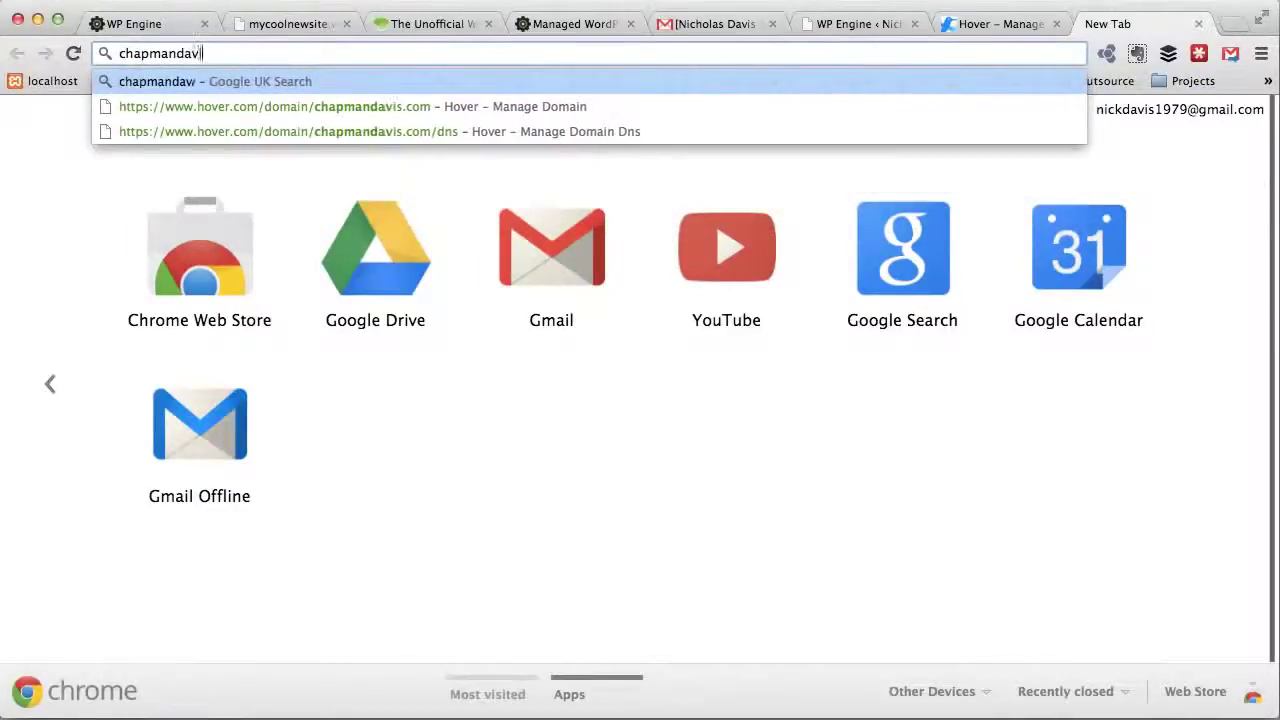
text(is.com)
key(Return)
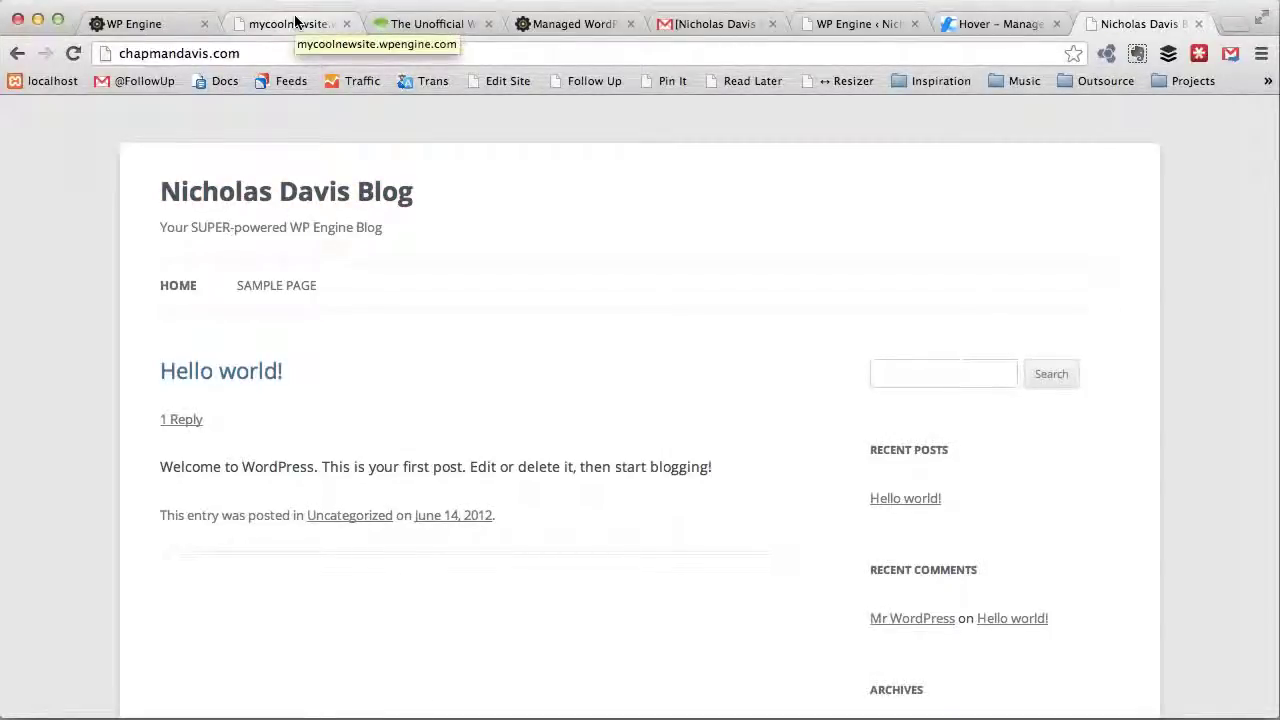
click(277, 51)
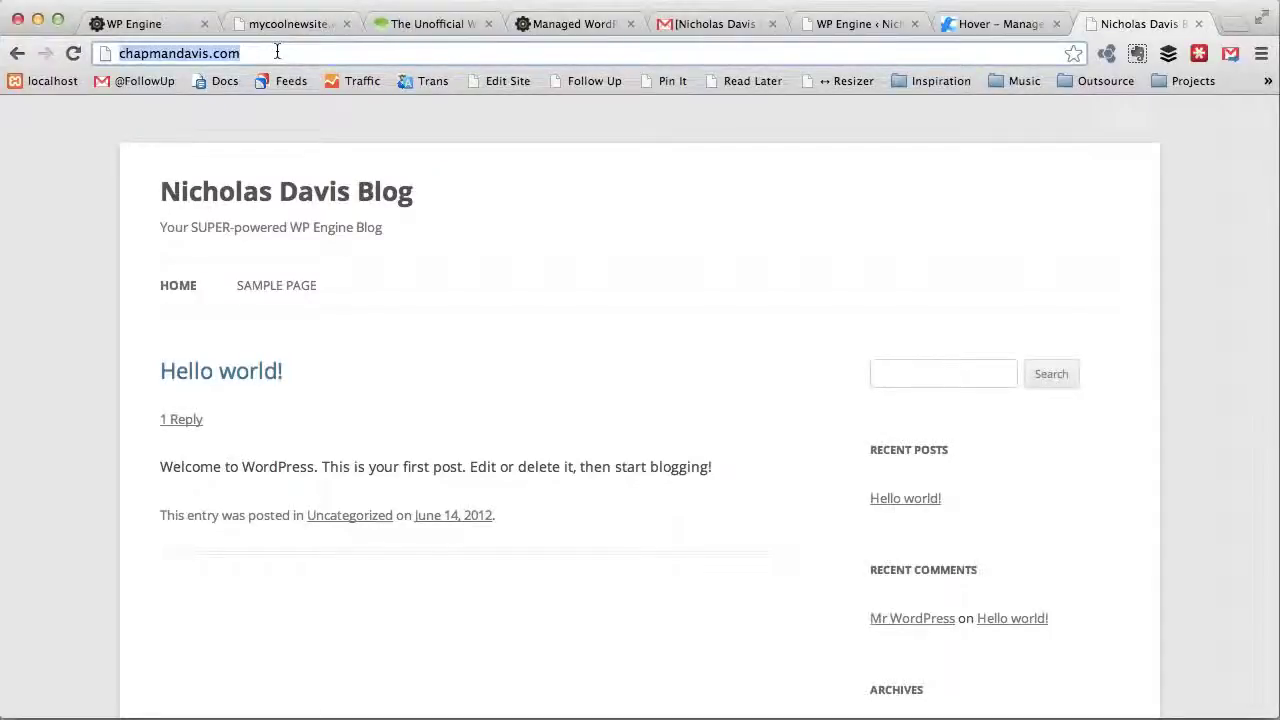
click(287, 31)
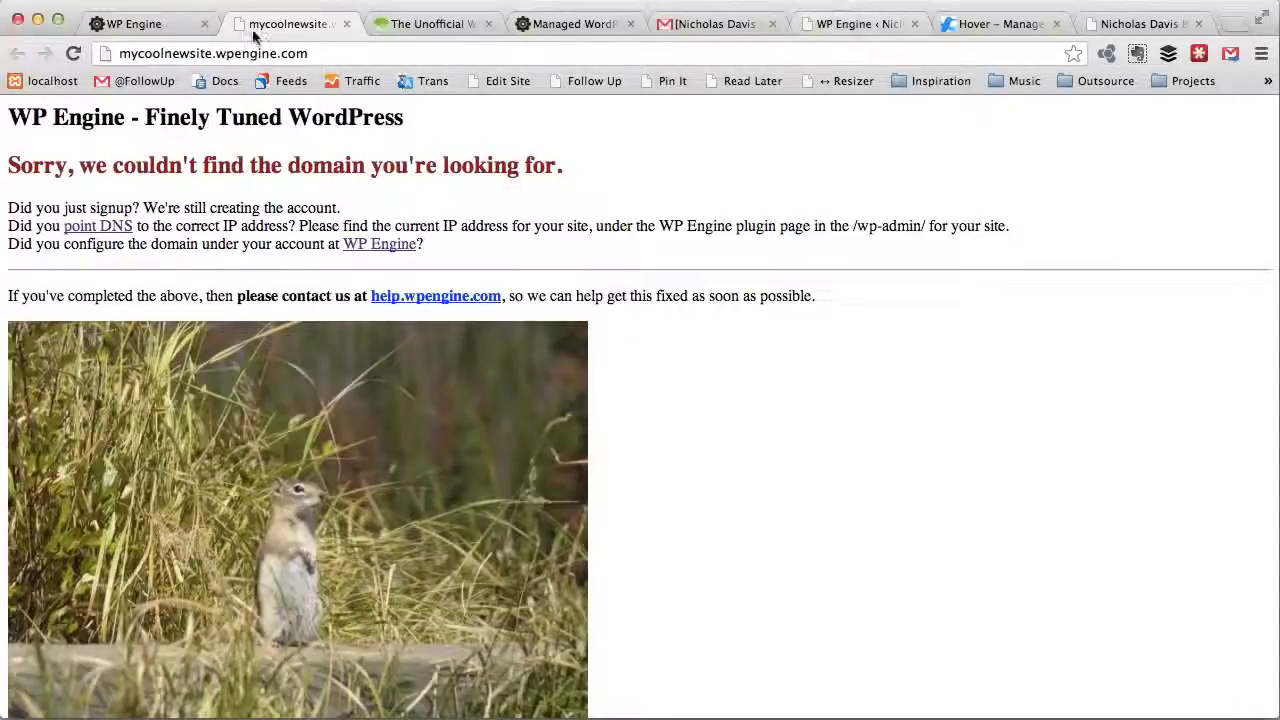
click(846, 24)
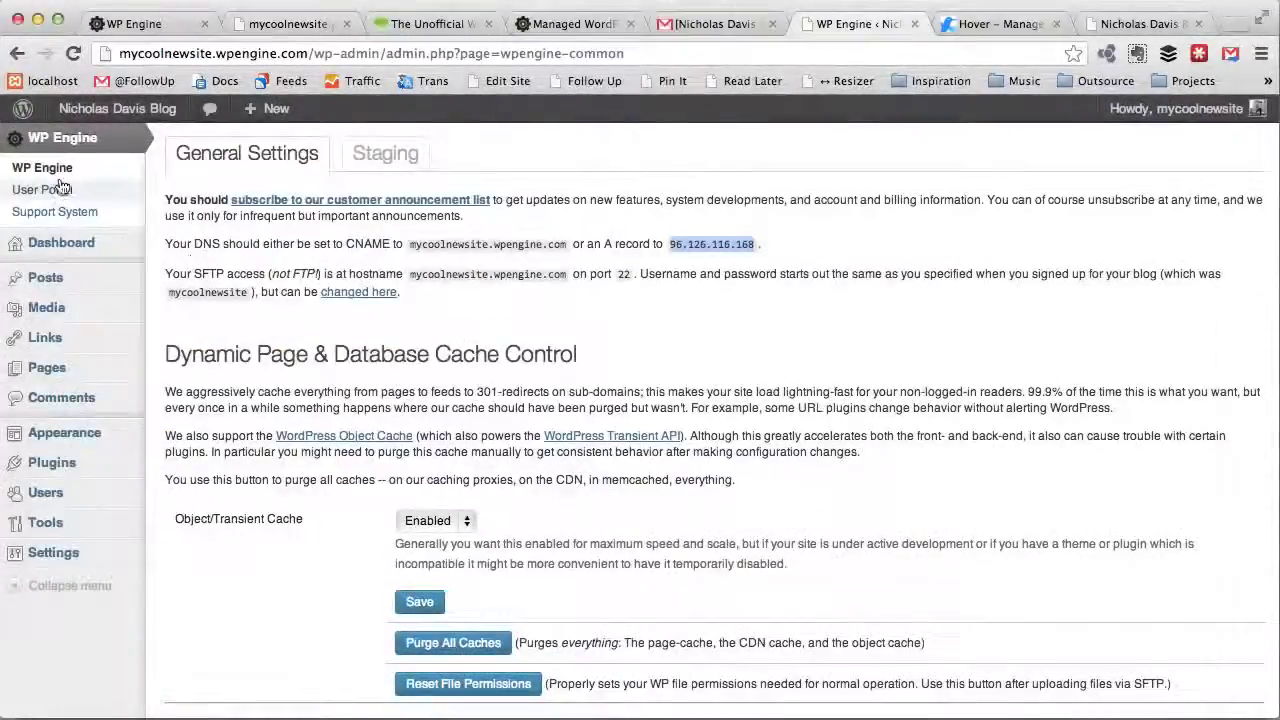
Step: In General Settings, put the chapmandavis host into WordPress Address, copy it to Site Address, and save
mouse_move(60, 553)
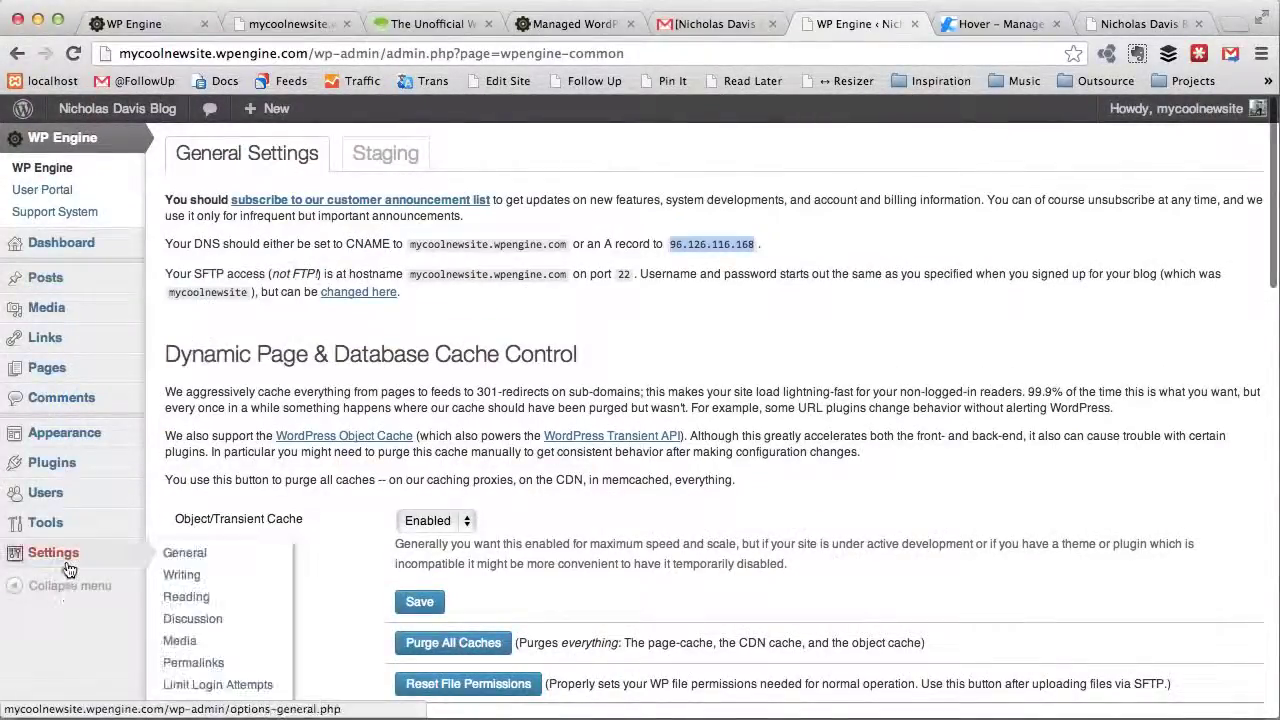
click(197, 563)
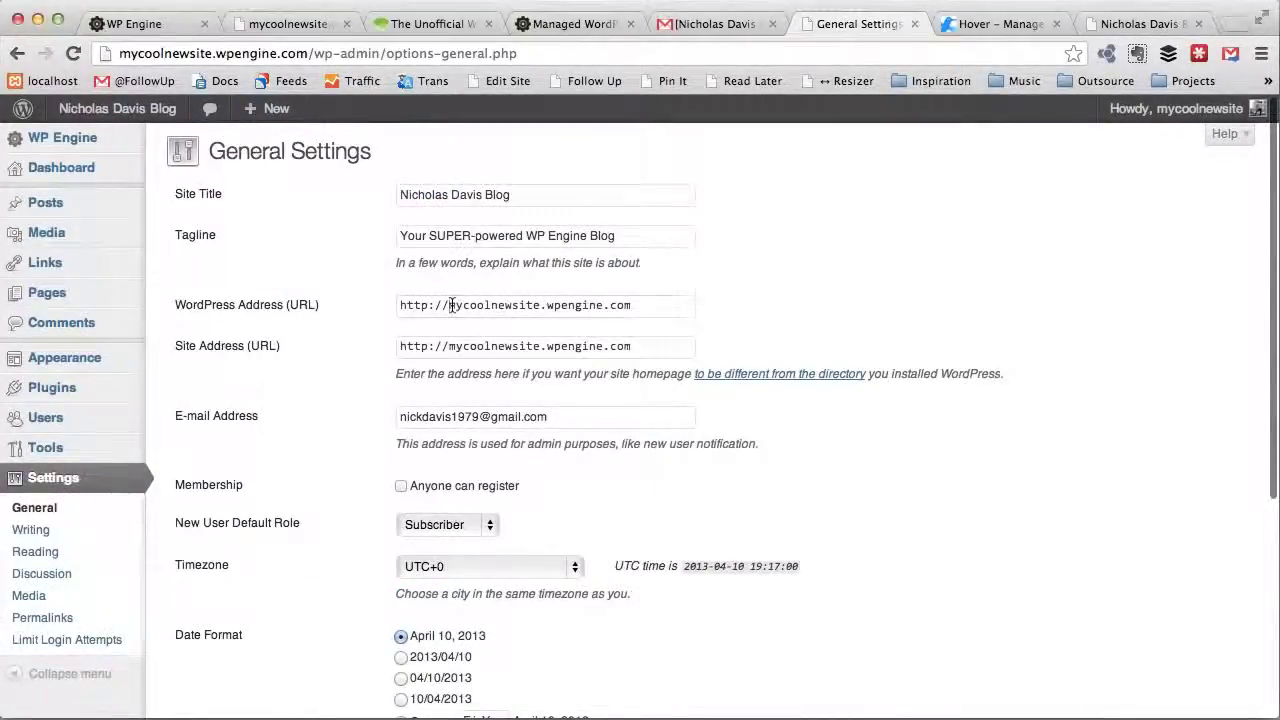
triple_click(620, 333)
click(628, 333)
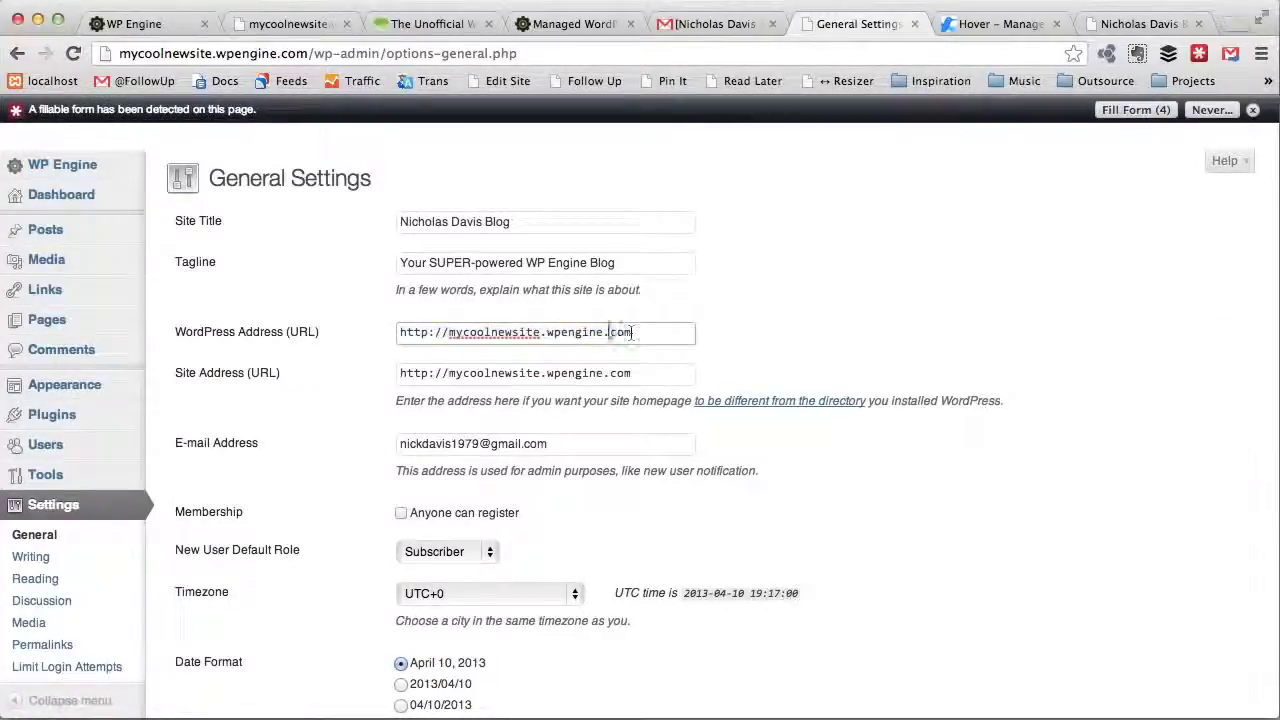
drag(606, 332, 452, 332)
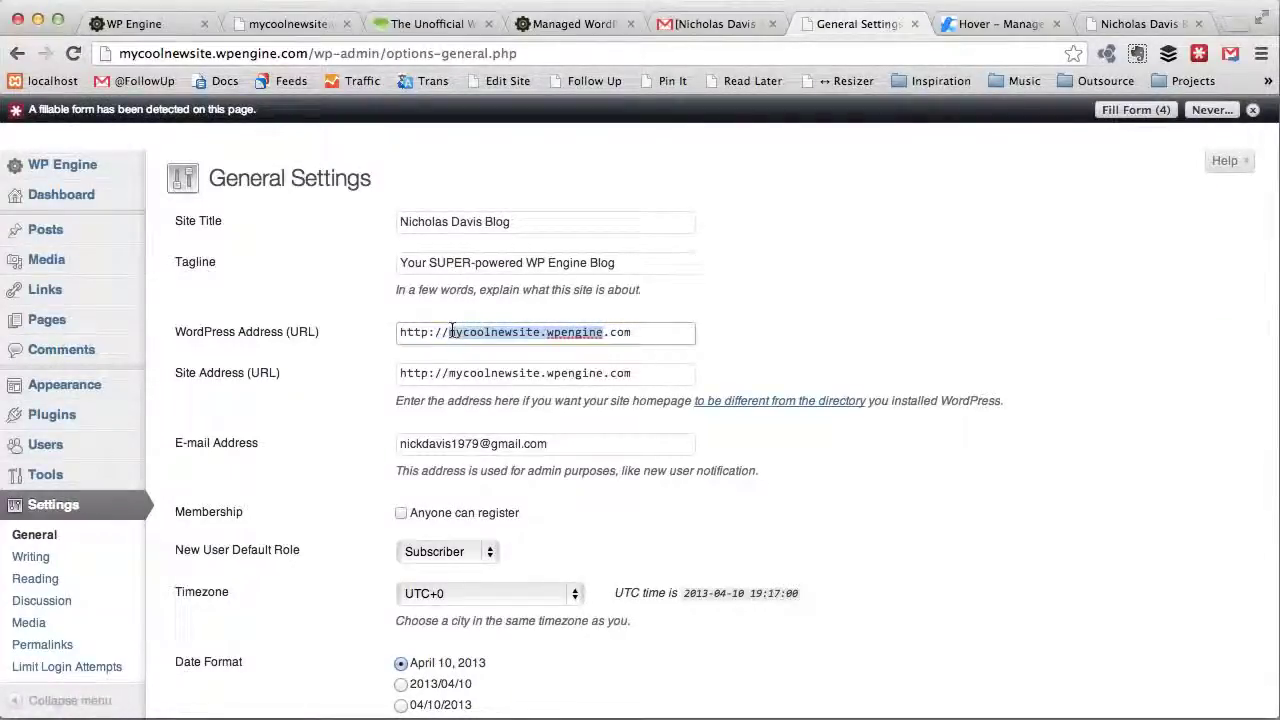
text(chapman)
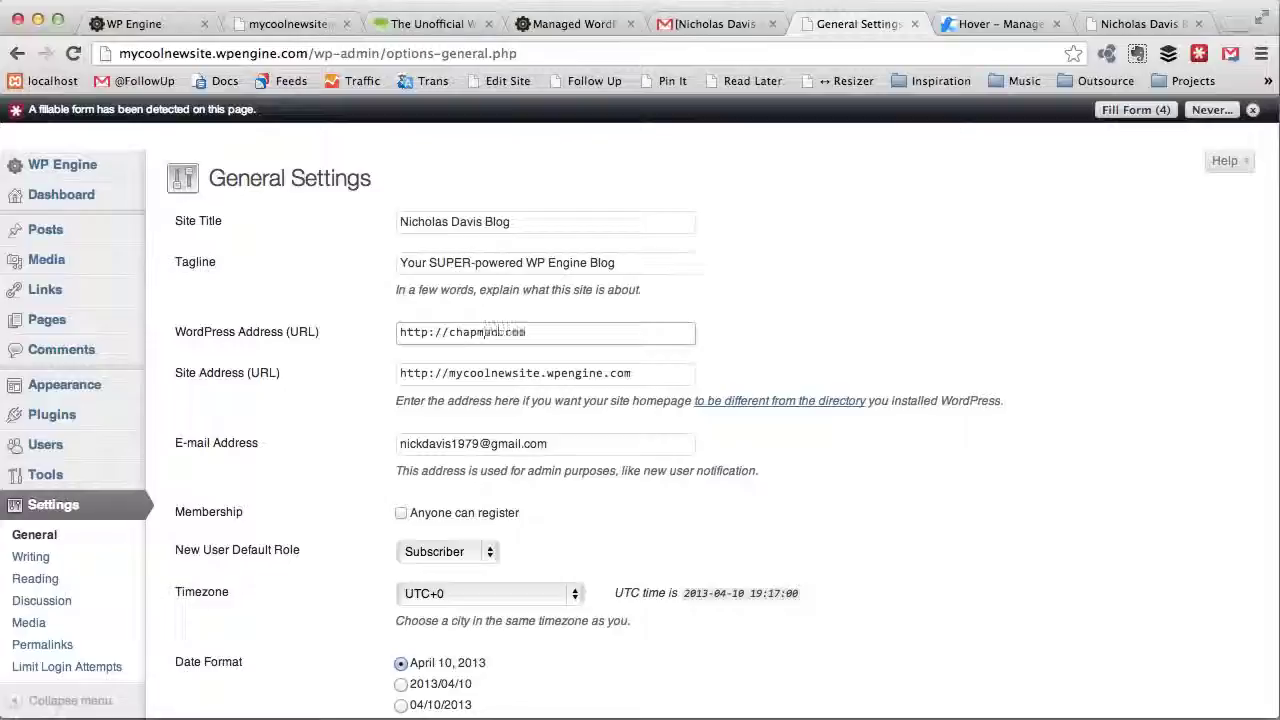
text(du)
text(vis)
key(ctrl+a)
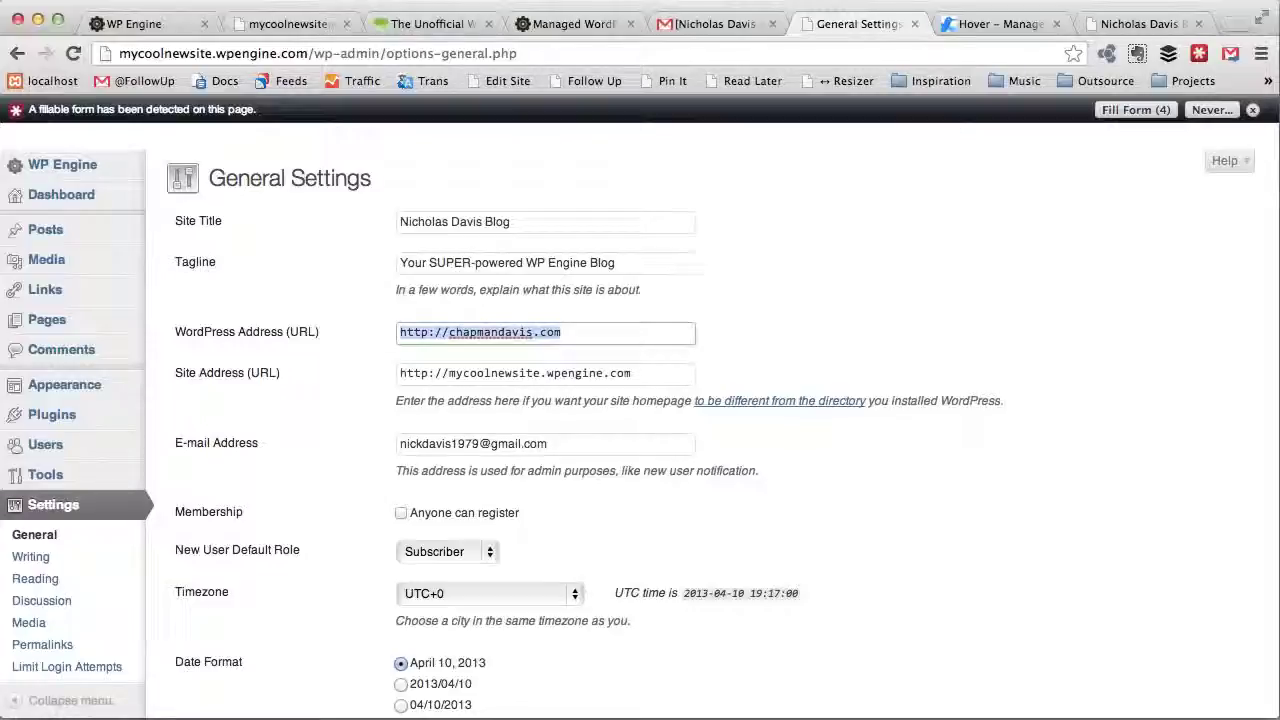
key(ctrl+c)
key(Tab)
key(ctrl+v)
scroll(506, 481, down, 5)
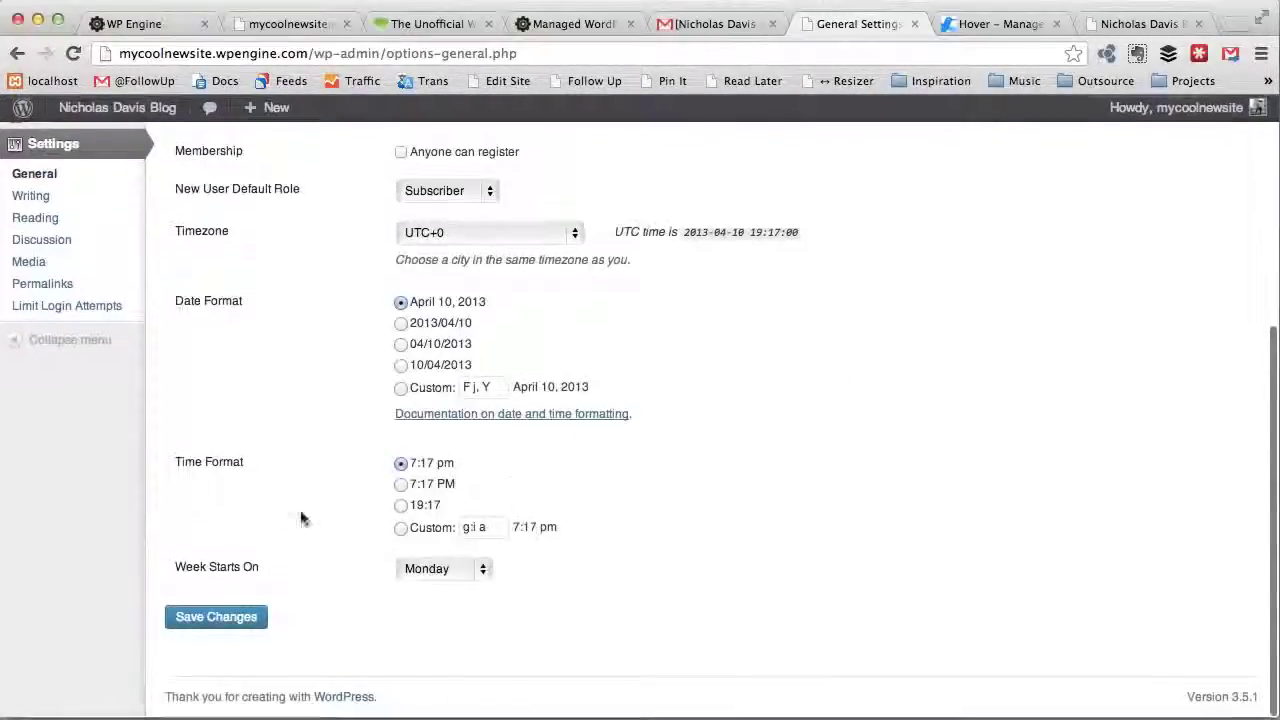
click(216, 617)
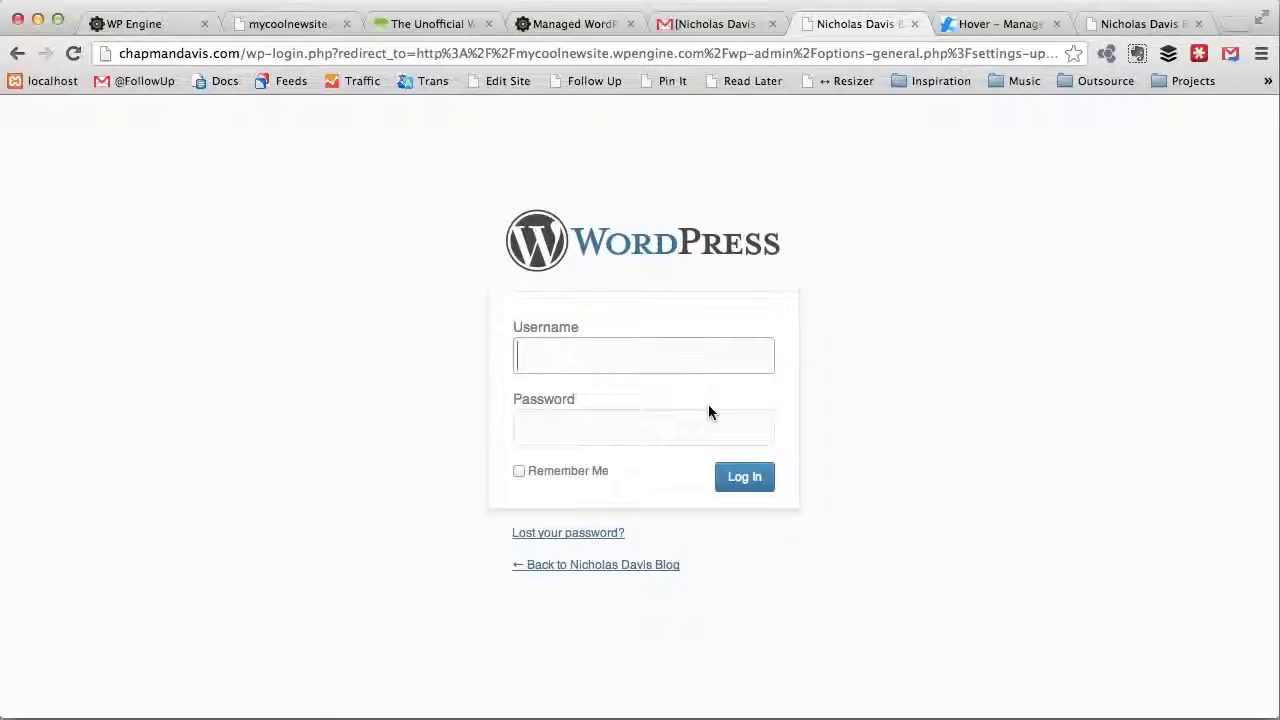
Step: Log back into WordPress at chapmandavis.com with the site's username and password
text(S)
text(ycoolnew)
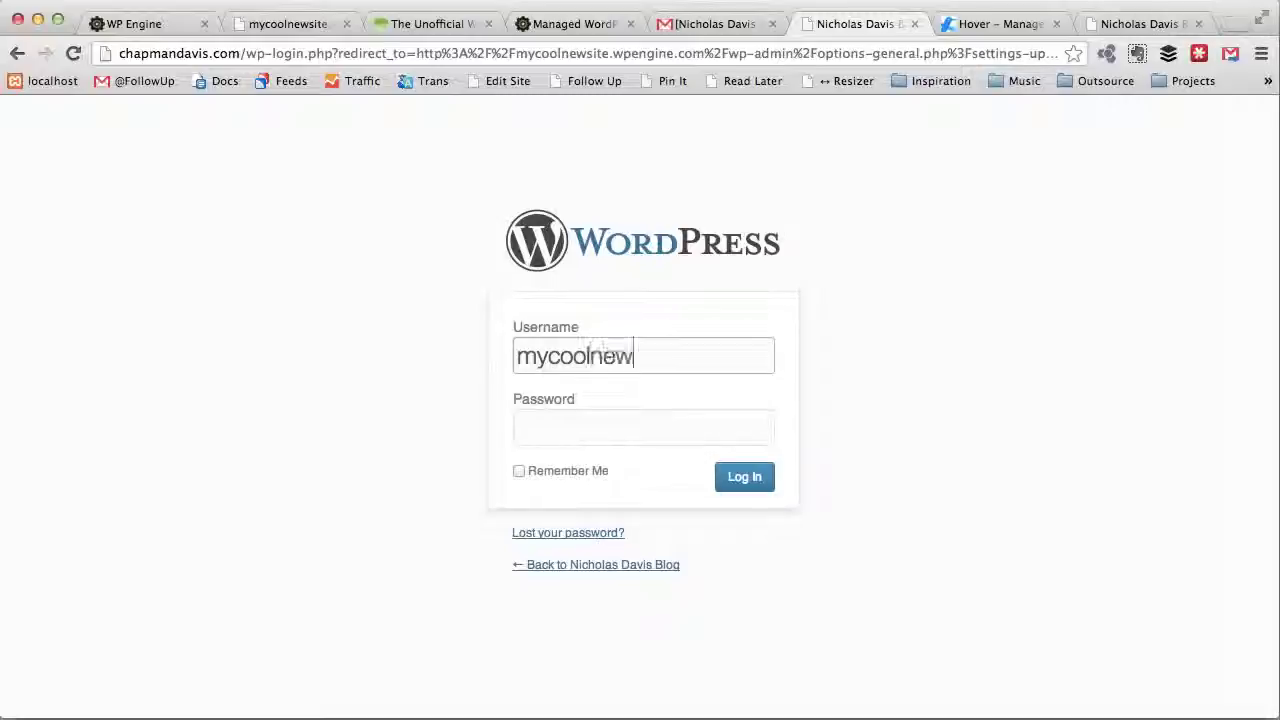
text(site)
key(Tab)
text(p)
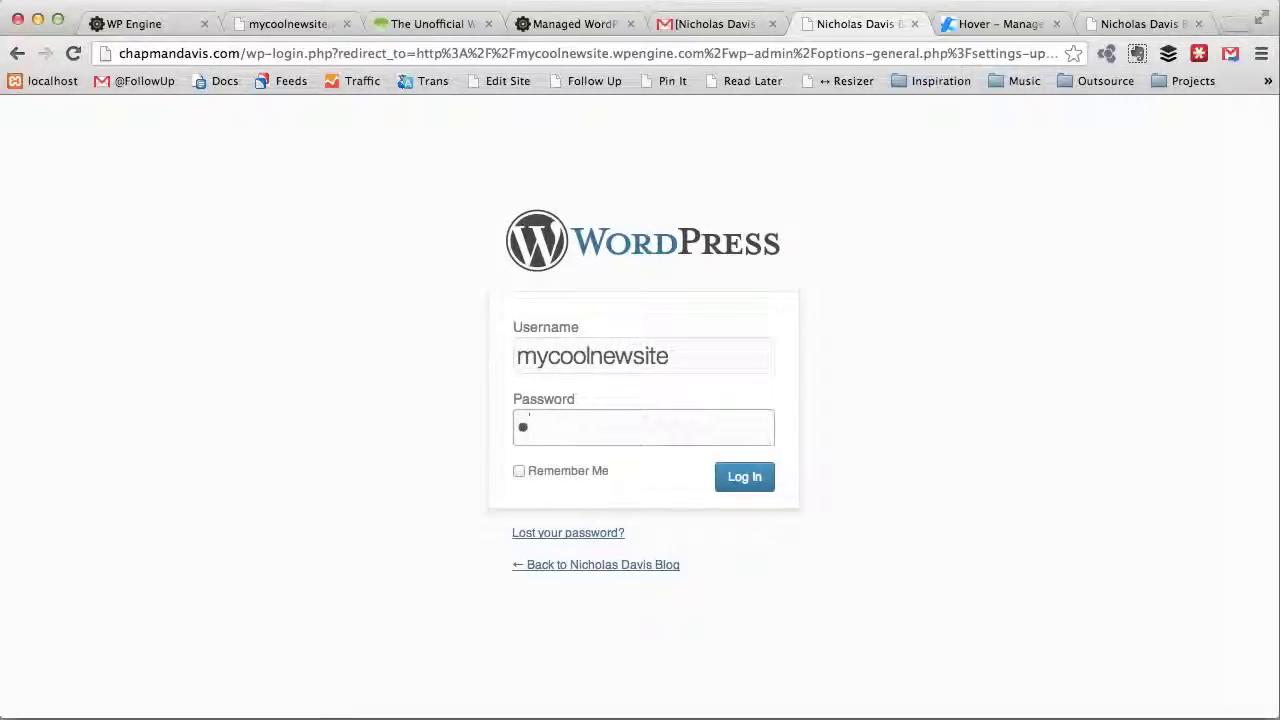
key(BackSpace)
key(BackSpace)
click(750, 475)
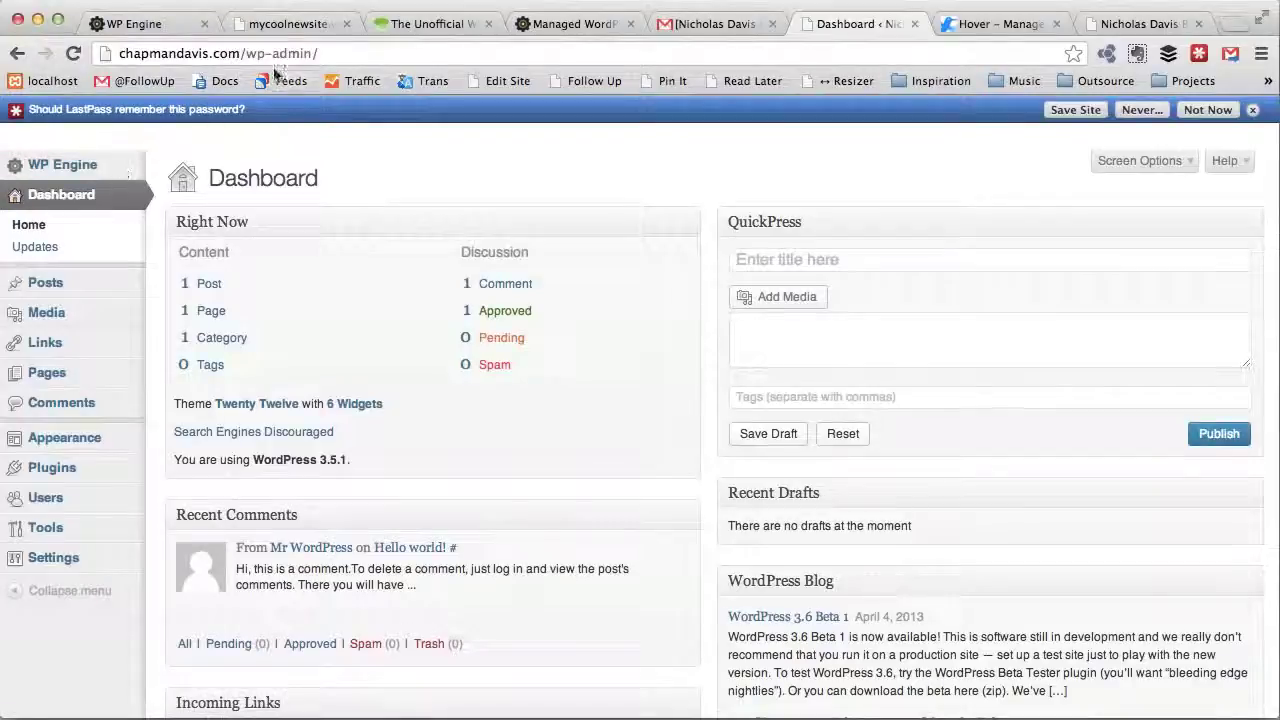
Step: Remove /wp-admin/ from the address to load the blog's front page at chapmandavis.com
click(247, 56)
drag(245, 56, 318, 56)
key(BackSpace)
key(Return)
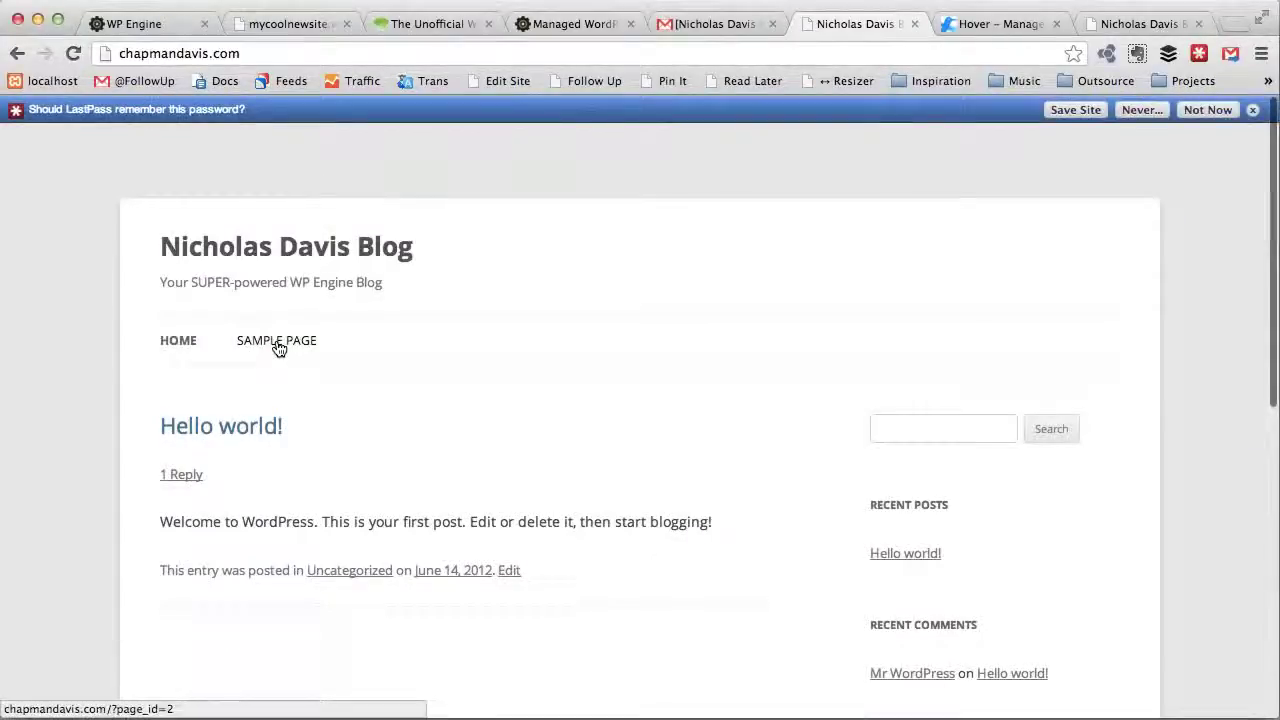
Step: Open the blog's Sample Page at chapmandavis.com, glance at the beginners guide, then view WP Engine Domains
click(274, 345)
scroll(345, 447, down, 3)
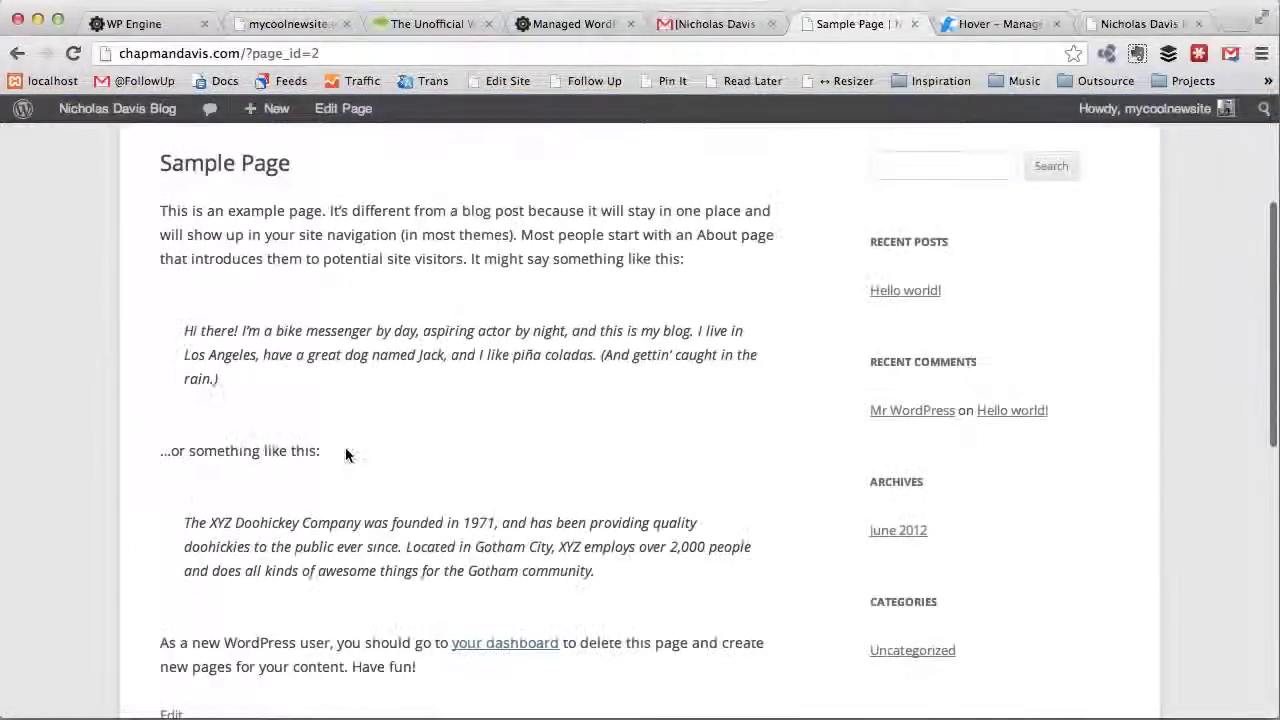
scroll(345, 447, up, 3)
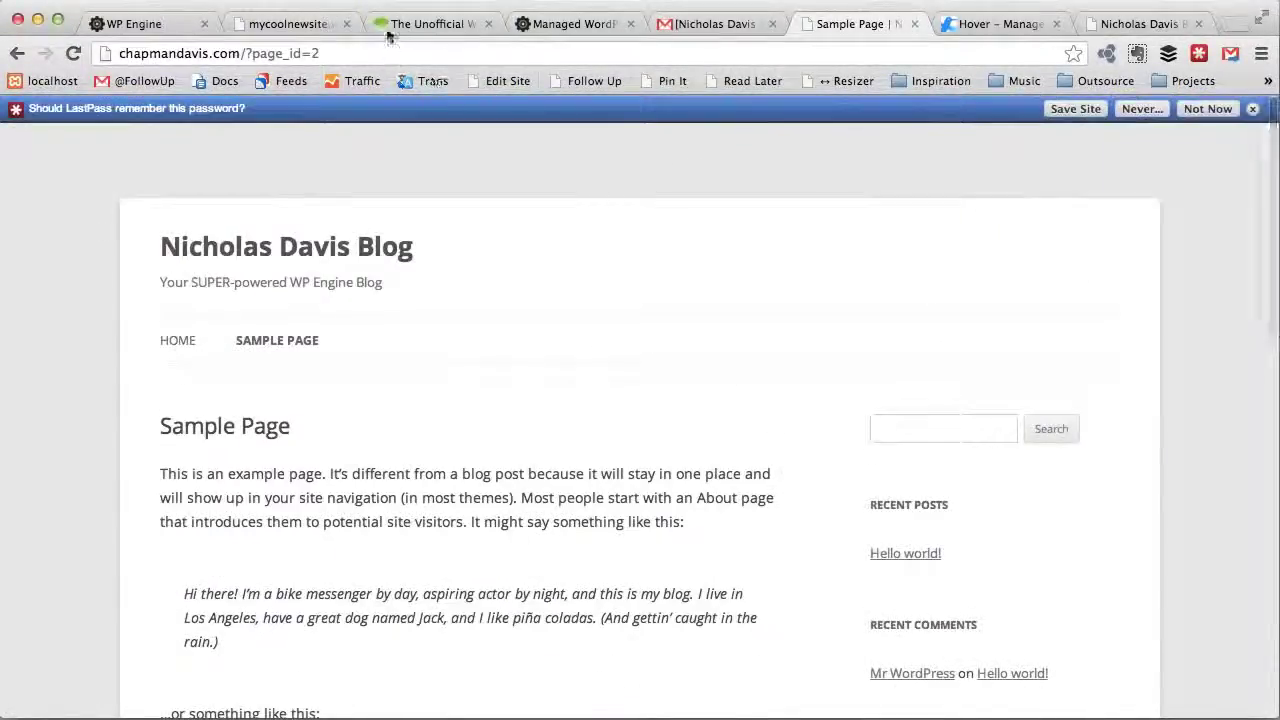
click(395, 25)
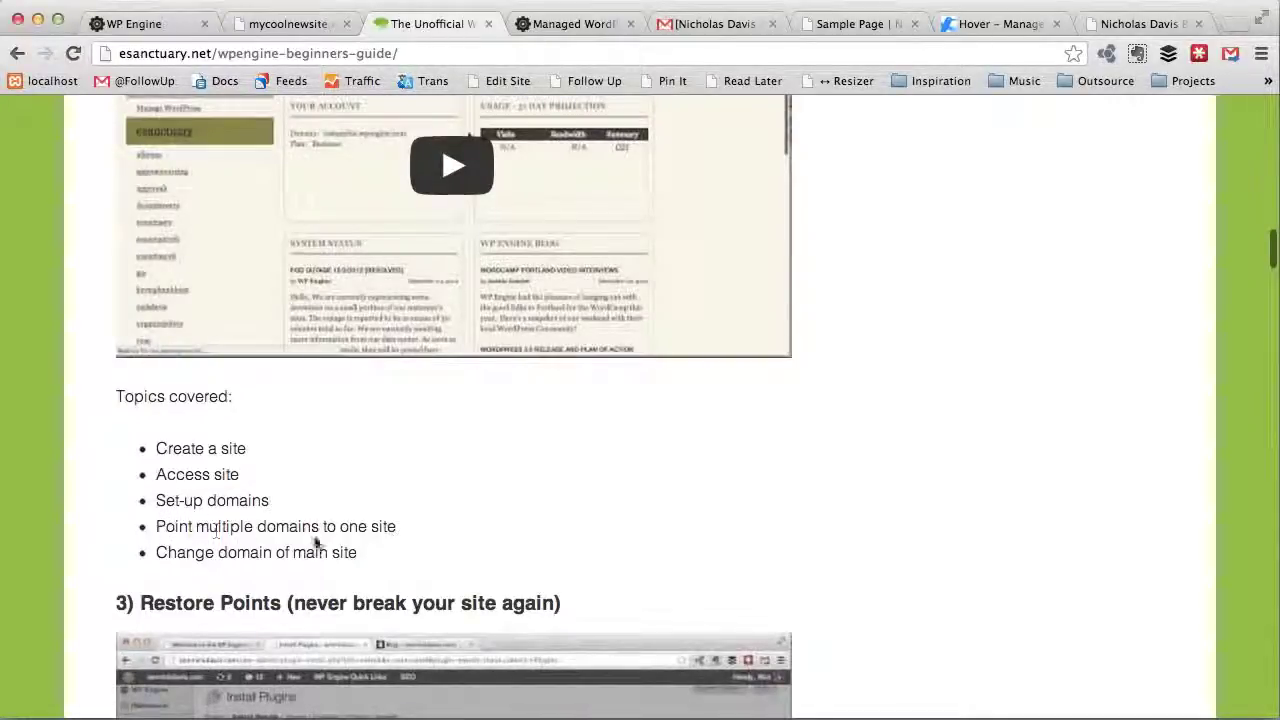
click(1115, 26)
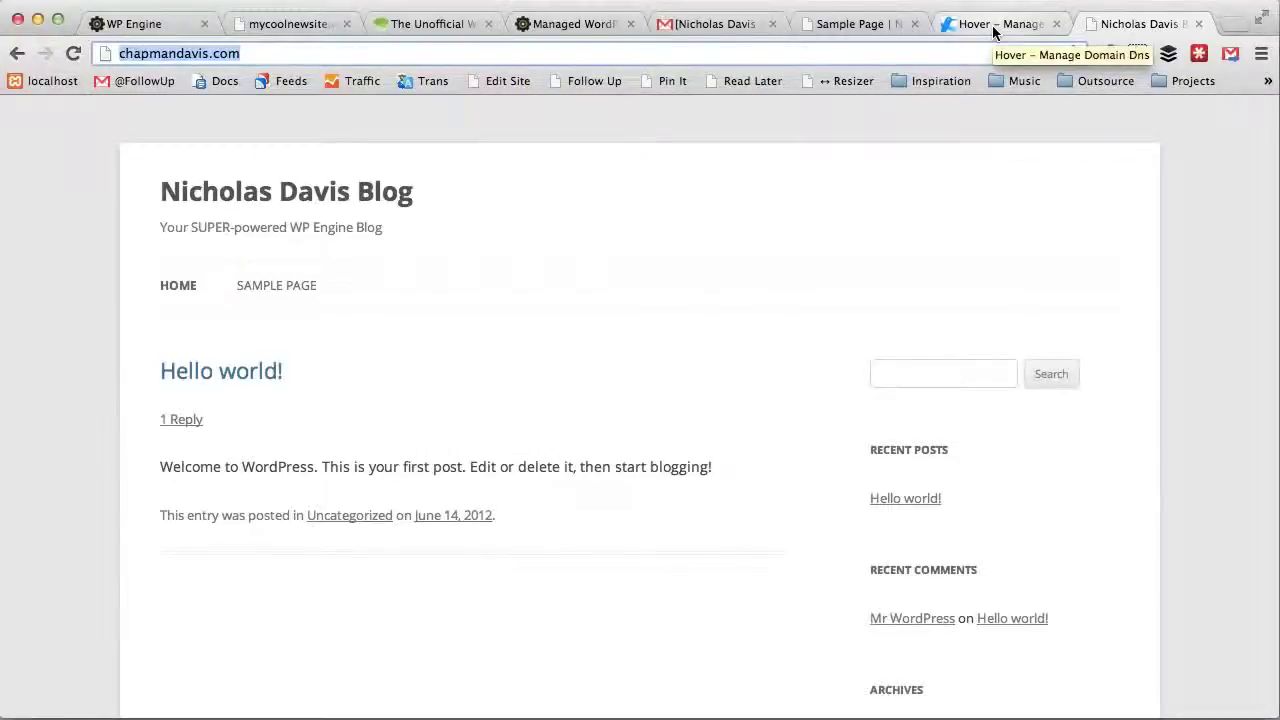
click(172, 30)
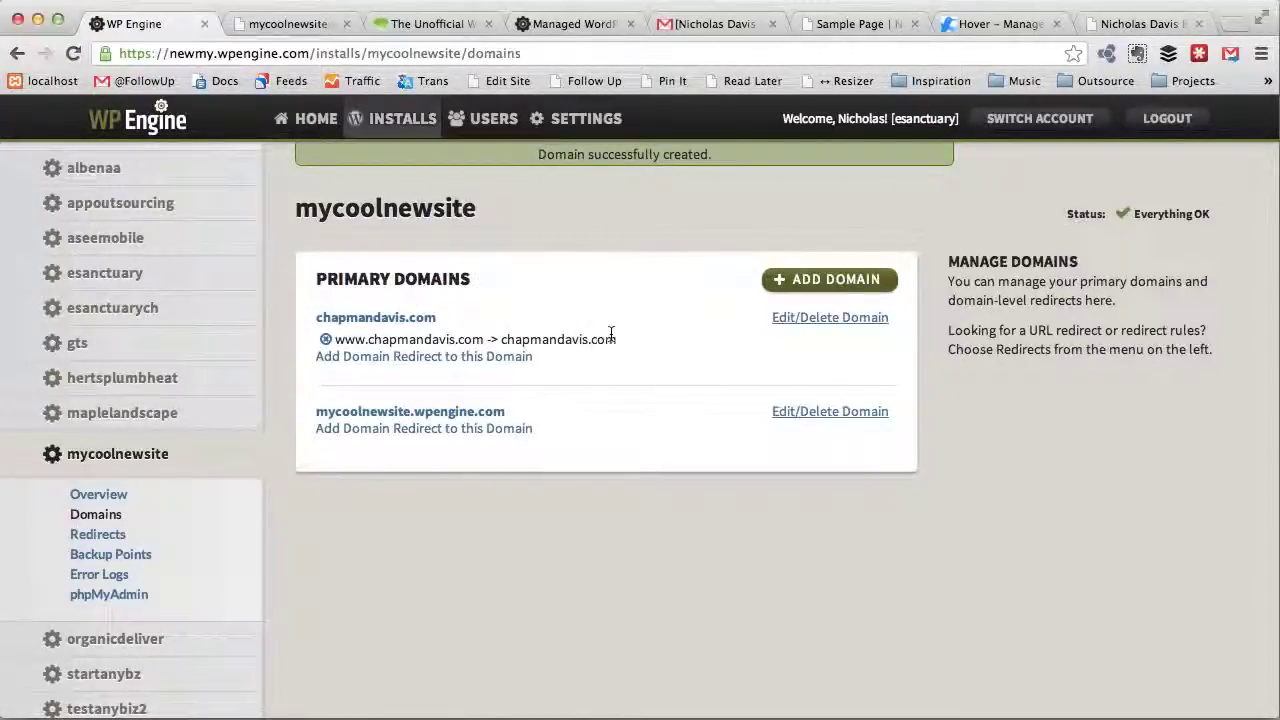
Step: Check the Hover DNS records for chapmandavis.com and the site's old wpengine.com address
click(985, 30)
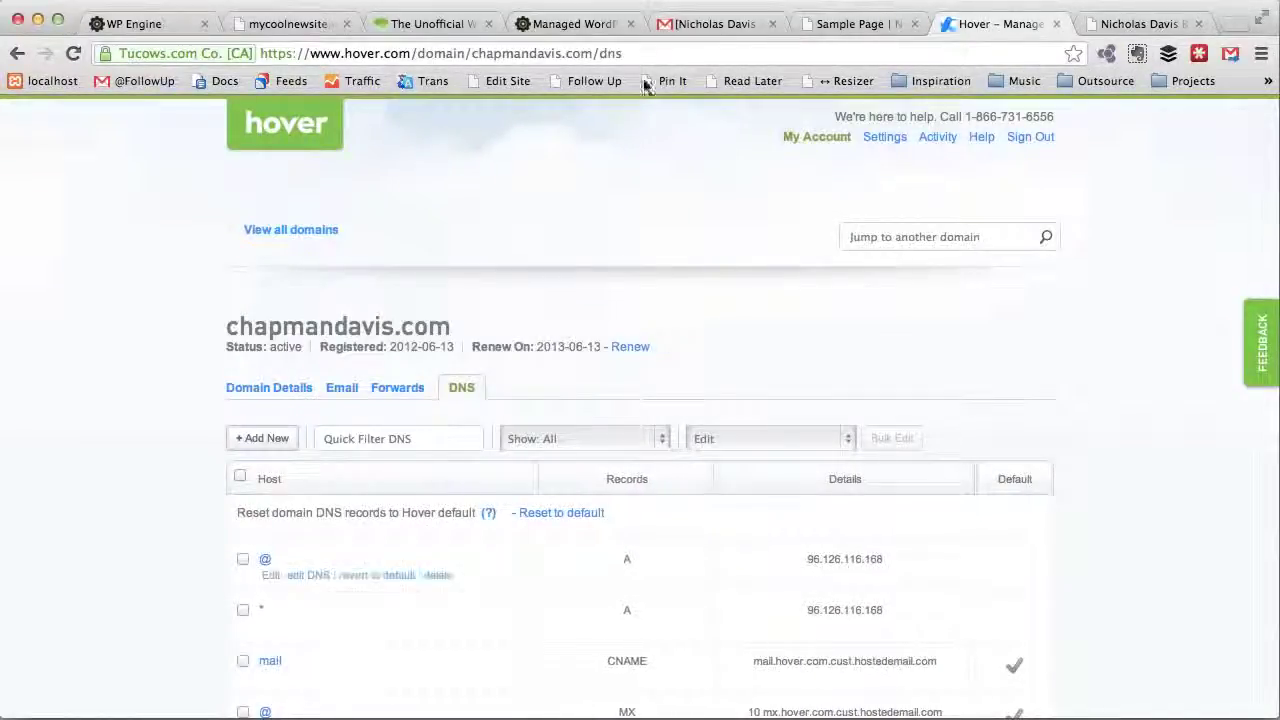
click(281, 28)
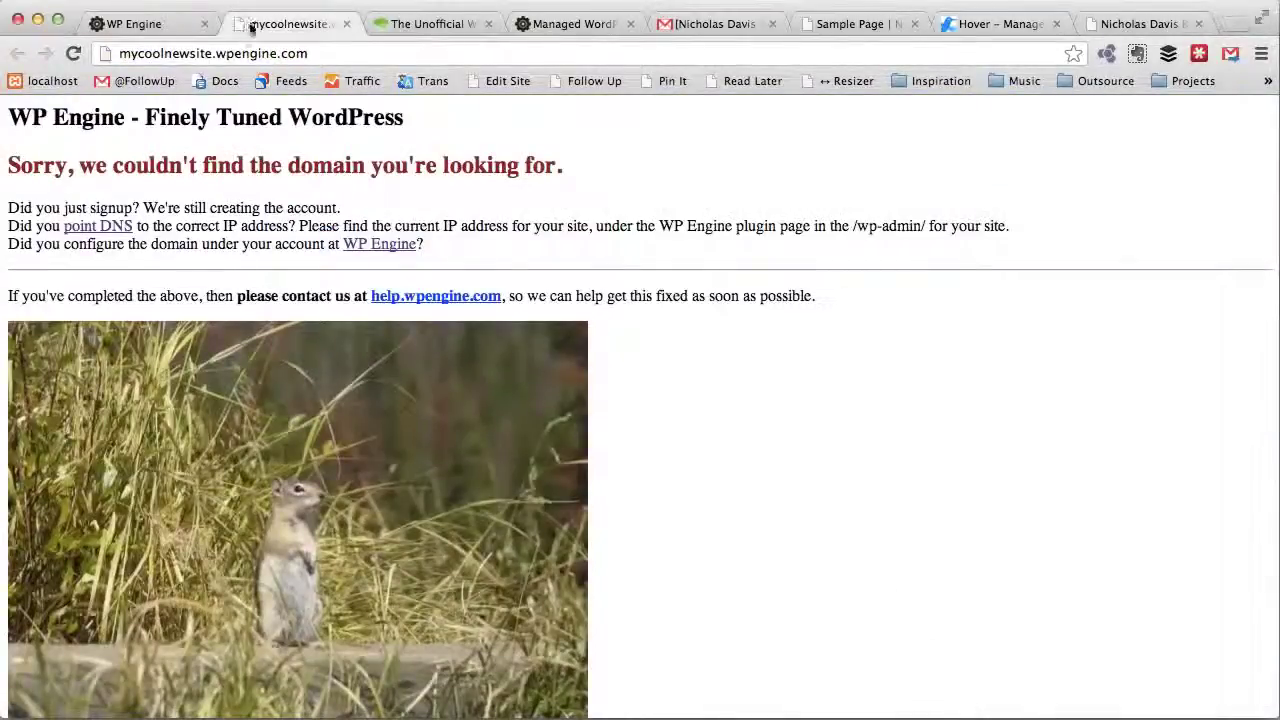
click(140, 24)
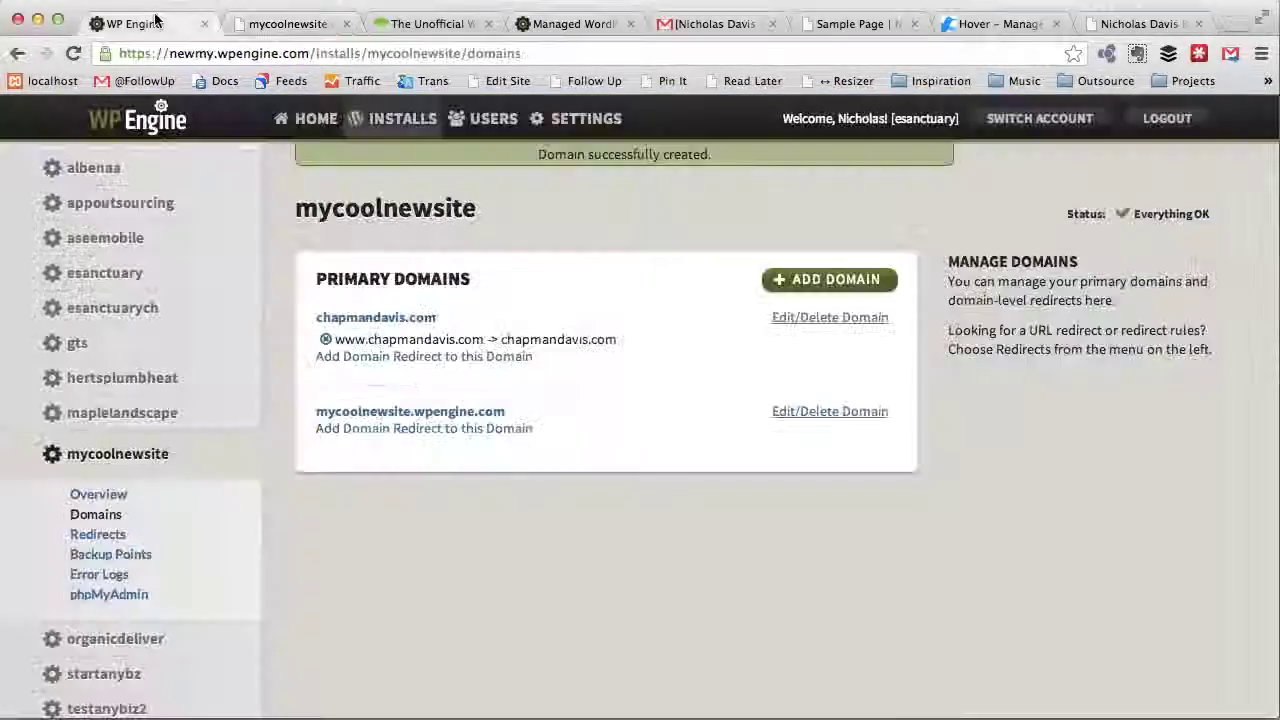
Step: Create a domain redirect named chapmandavis.net pointing to chapmandavis.com
click(490, 358)
click(522, 333)
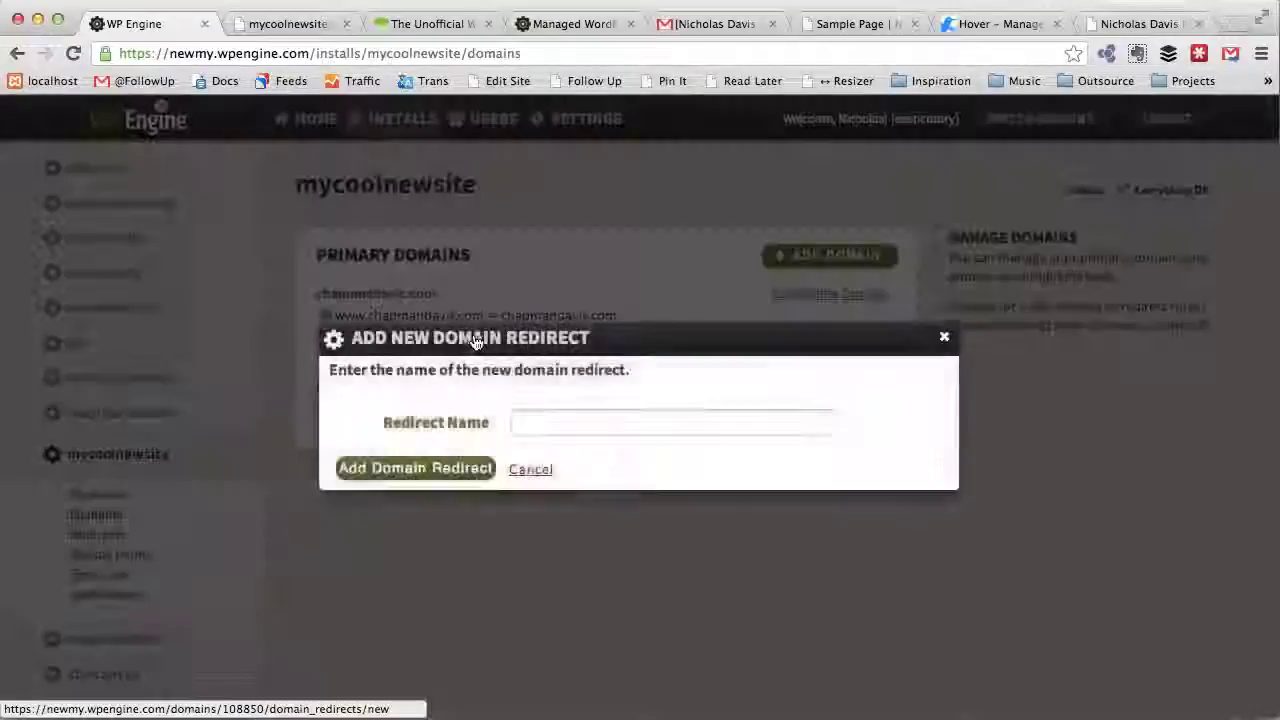
click(553, 424)
text(chapmandavis.net)
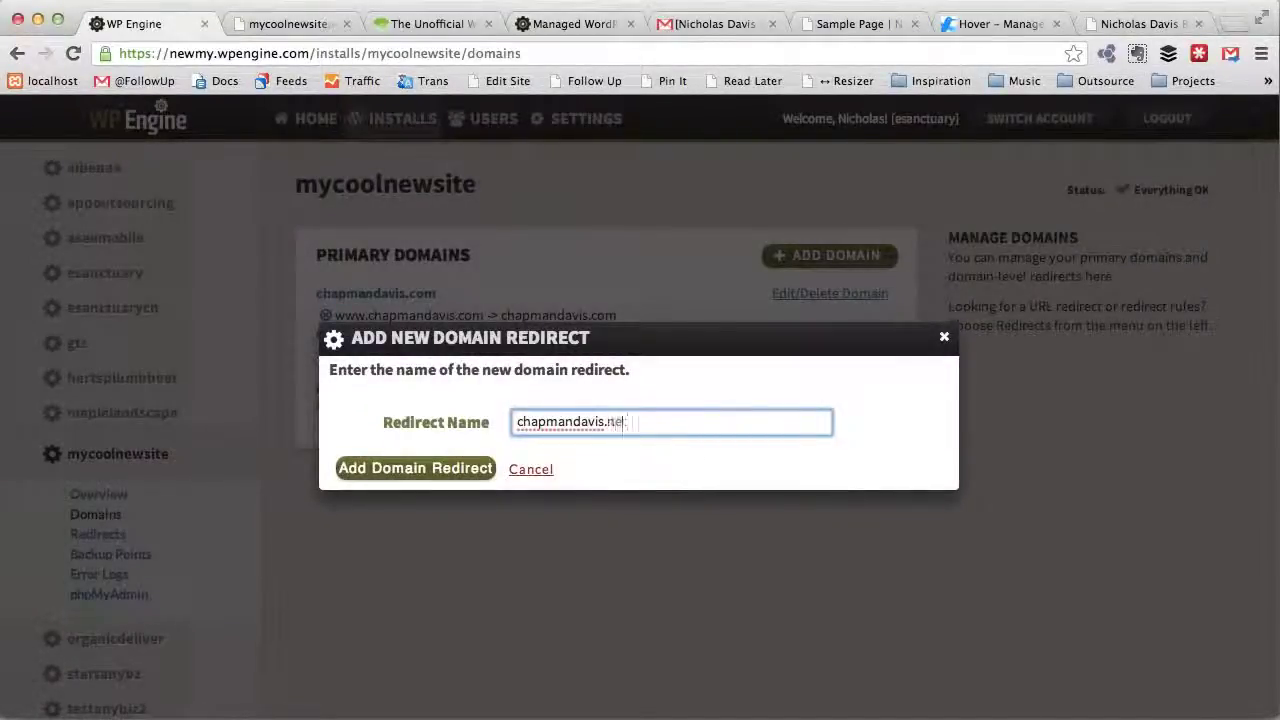
click(438, 476)
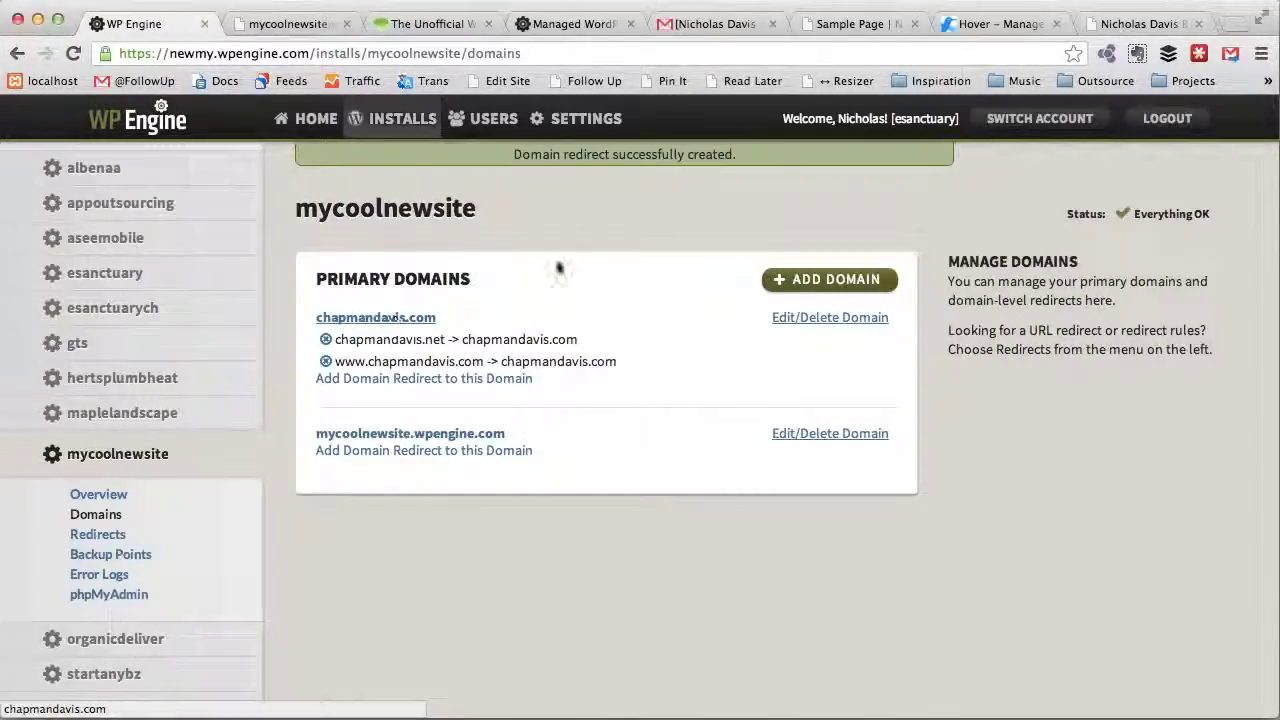
click(793, 0)
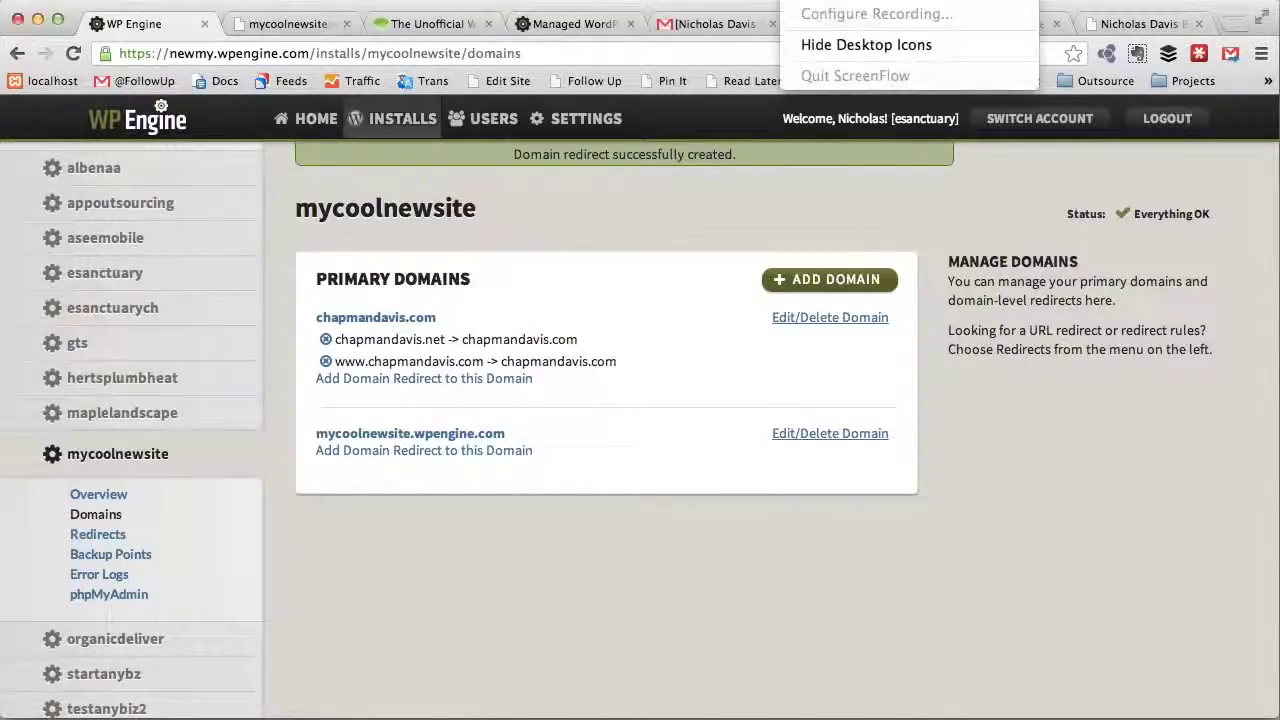